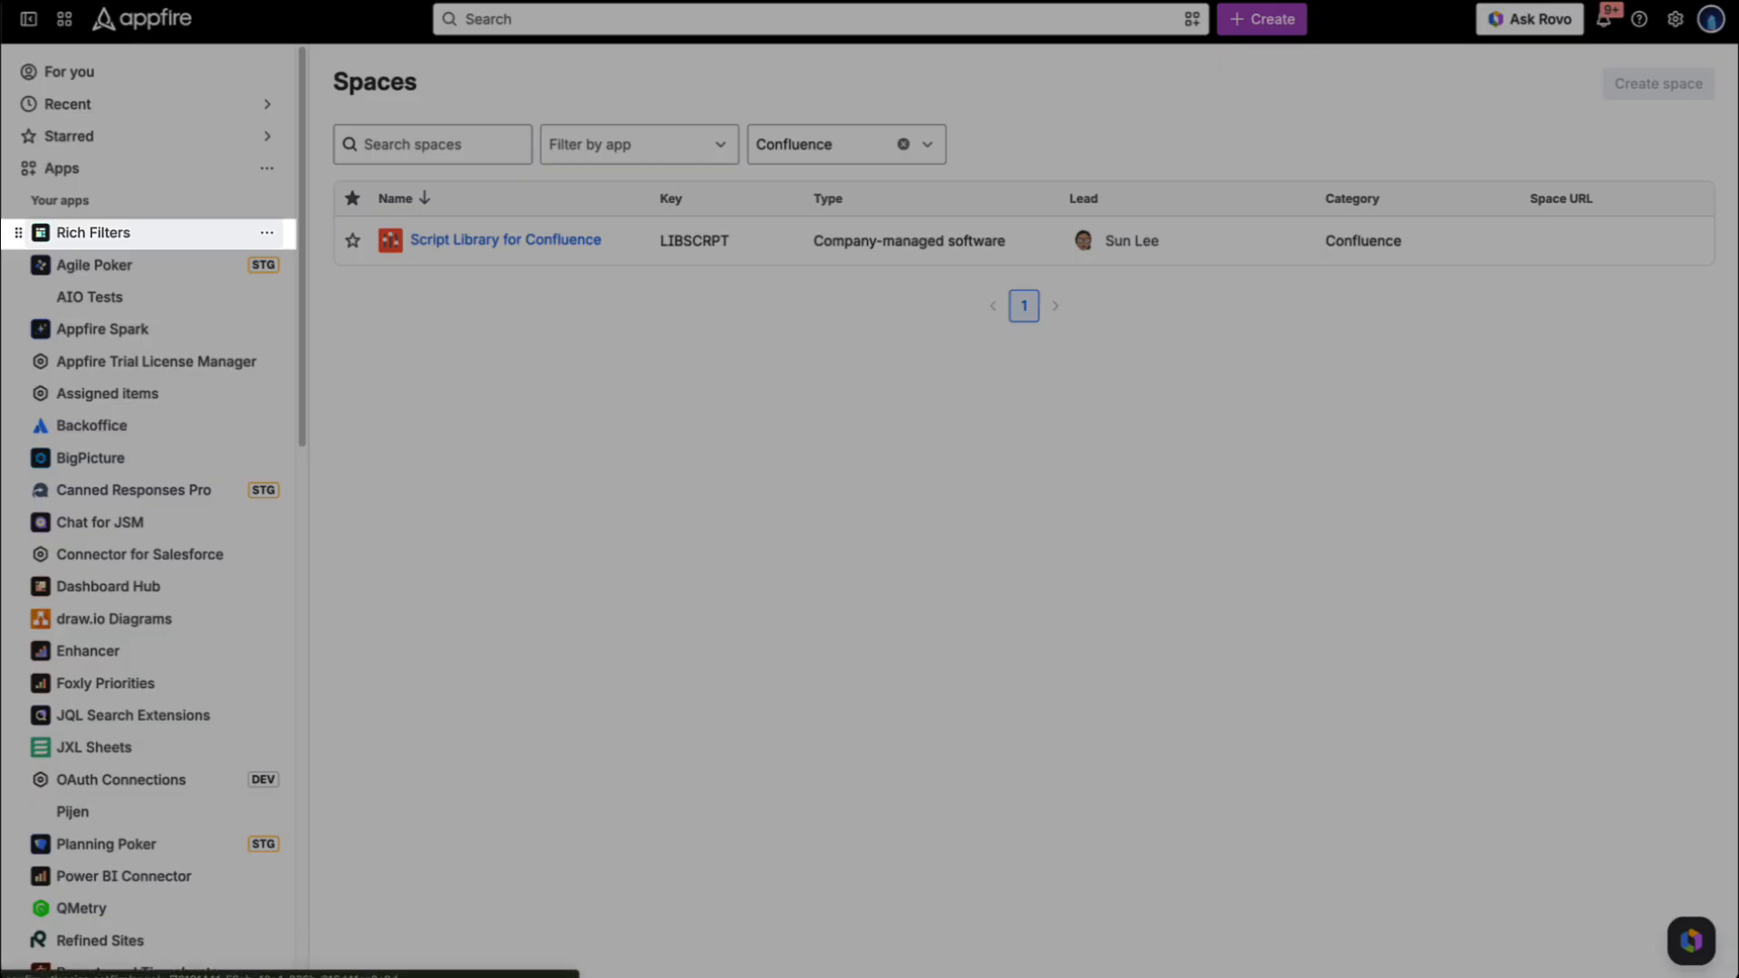
- Create a rich filter named Technical writing based on the Technical writing Jira filter
left_click(117, 232)
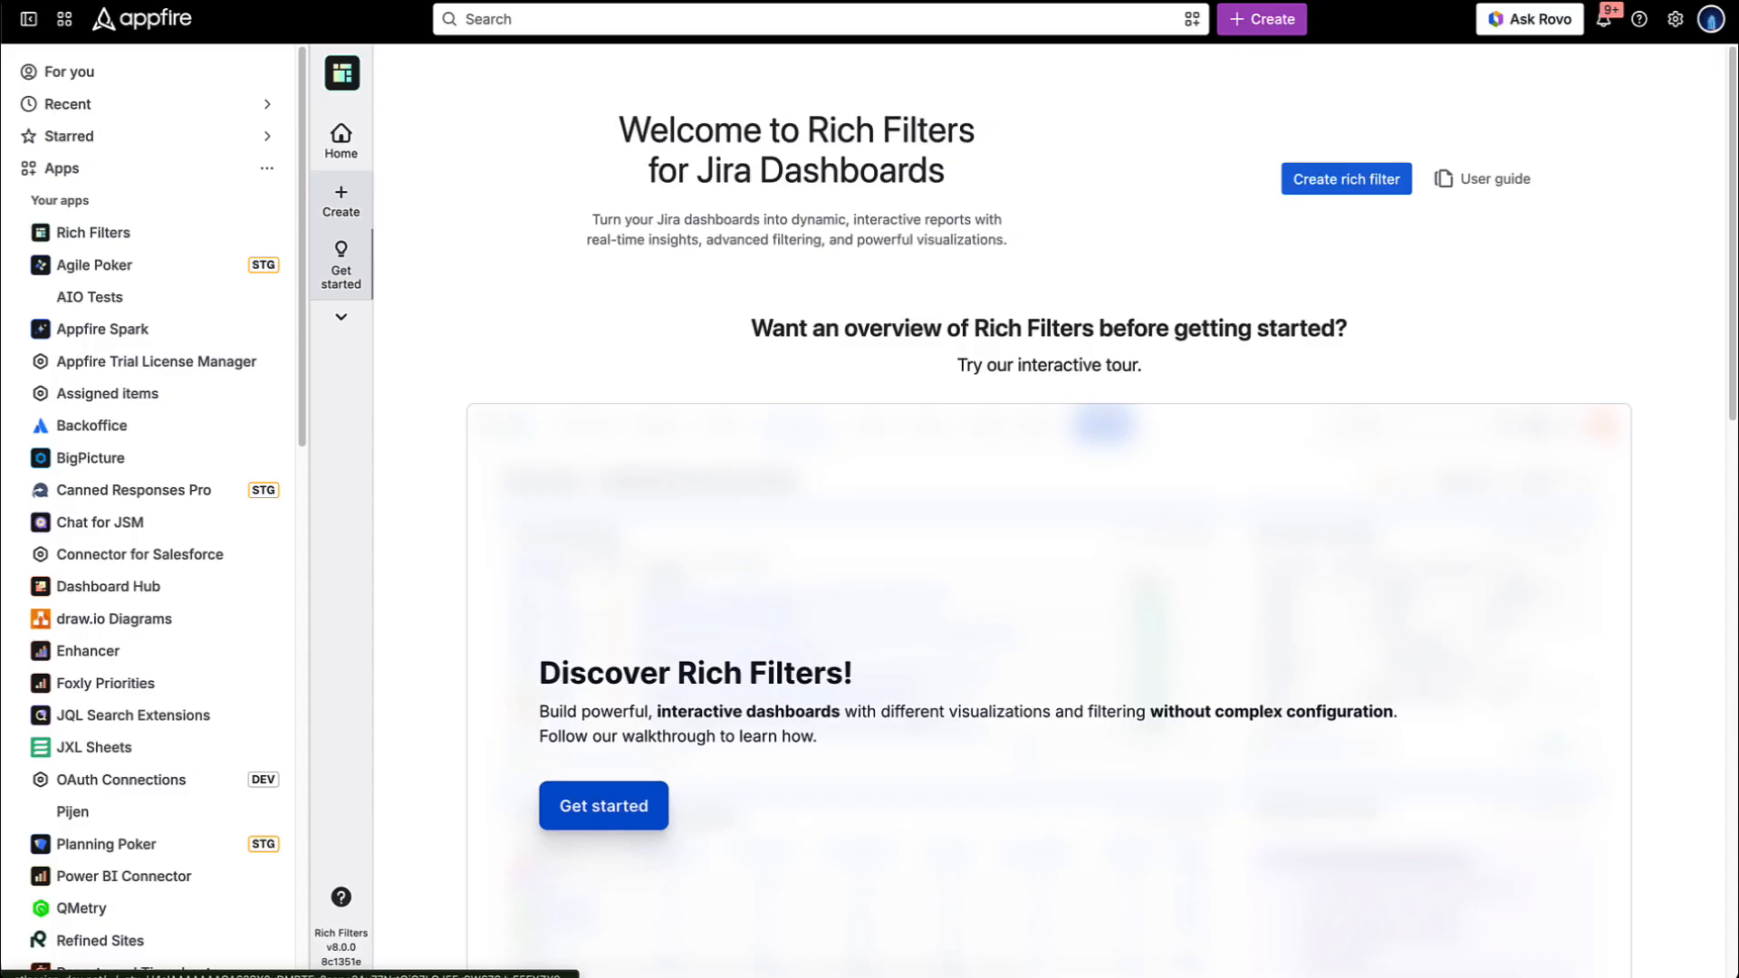
left_click(341, 202)
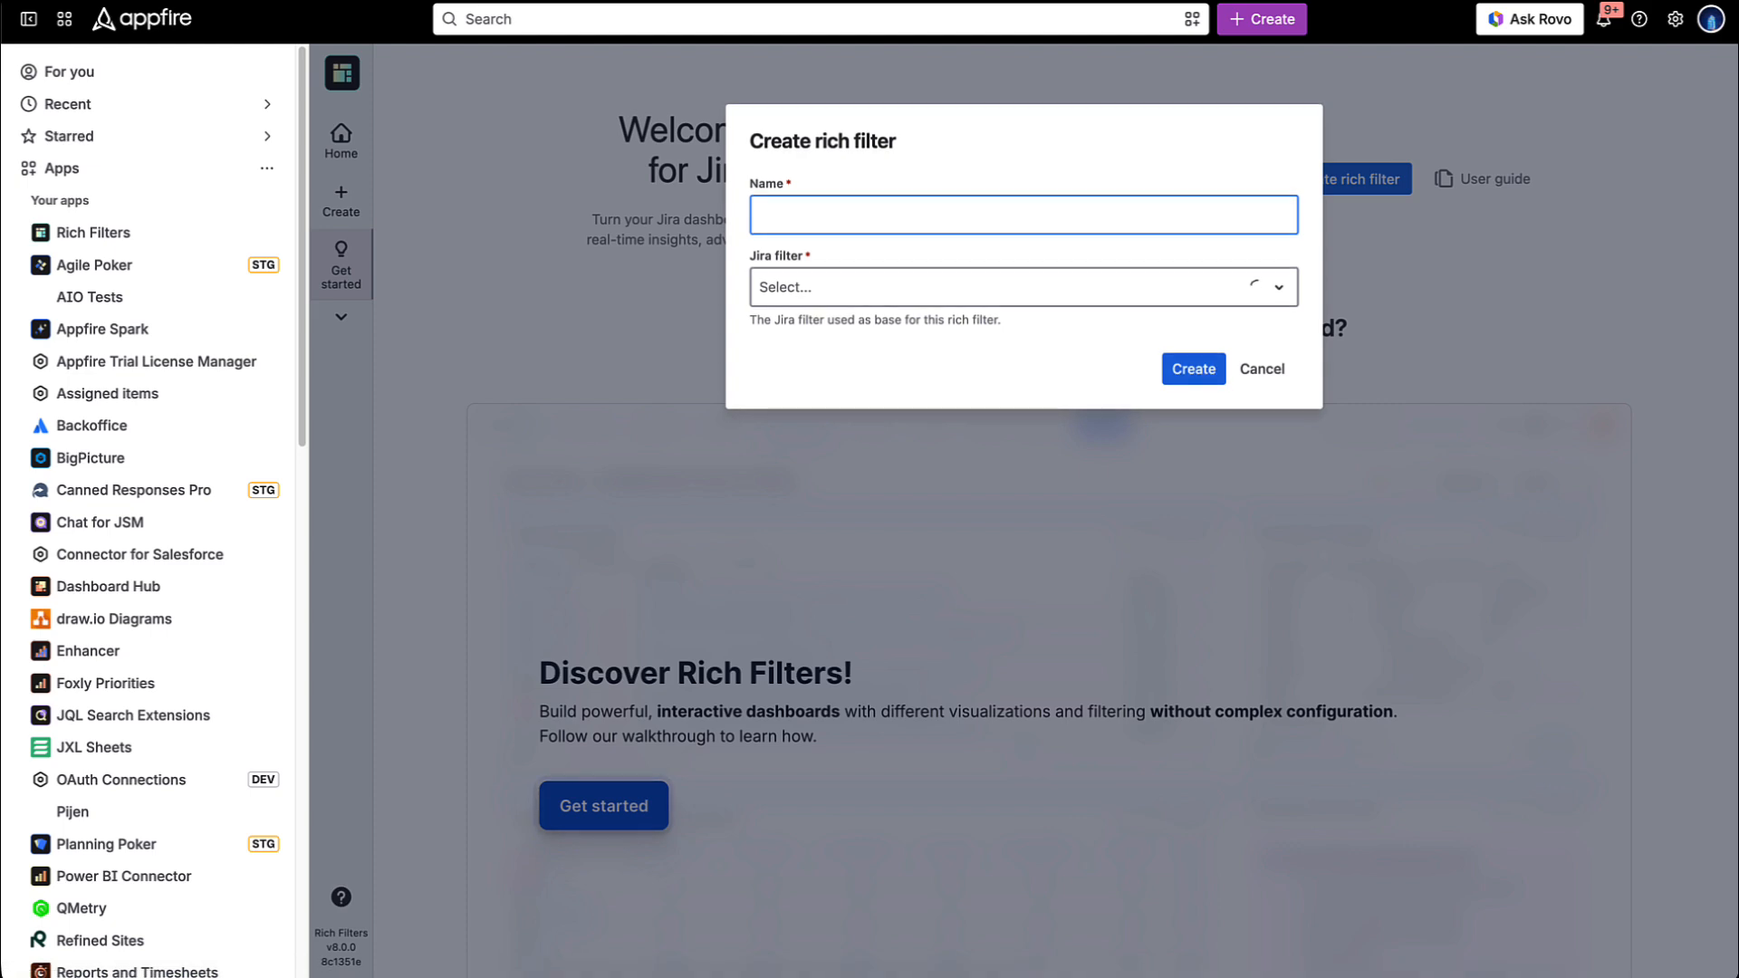
type("Tech")
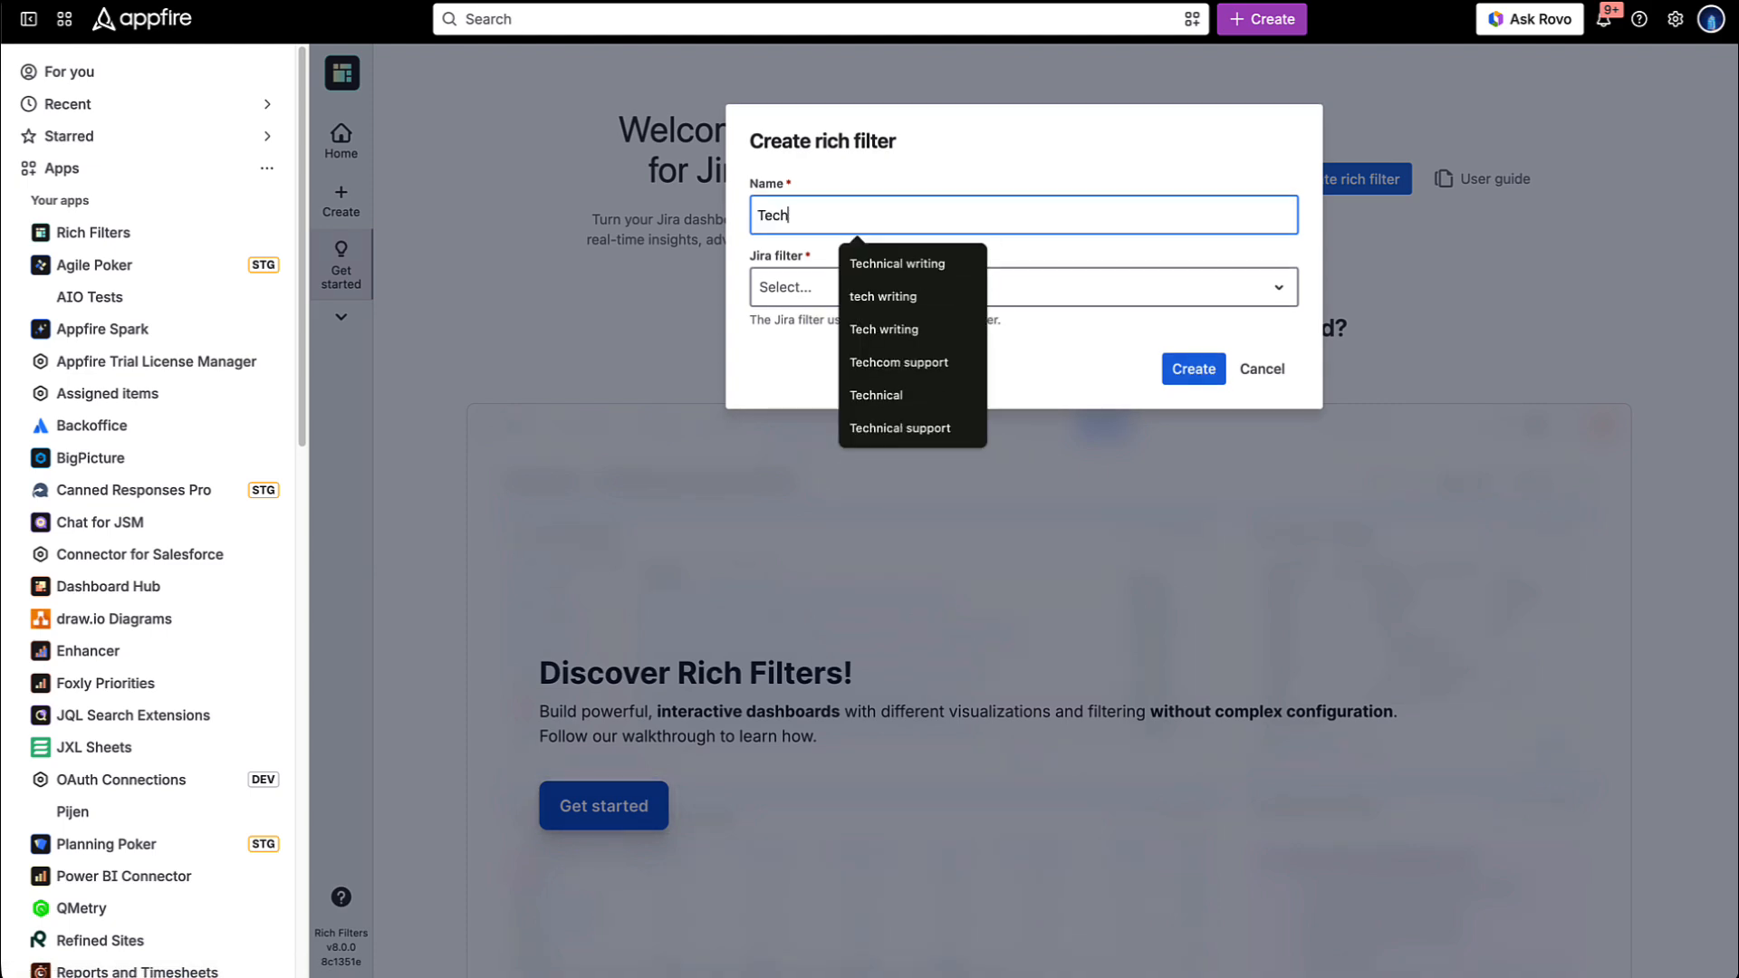
key("Down")
key("Return")
key("Tab")
type("technical w")
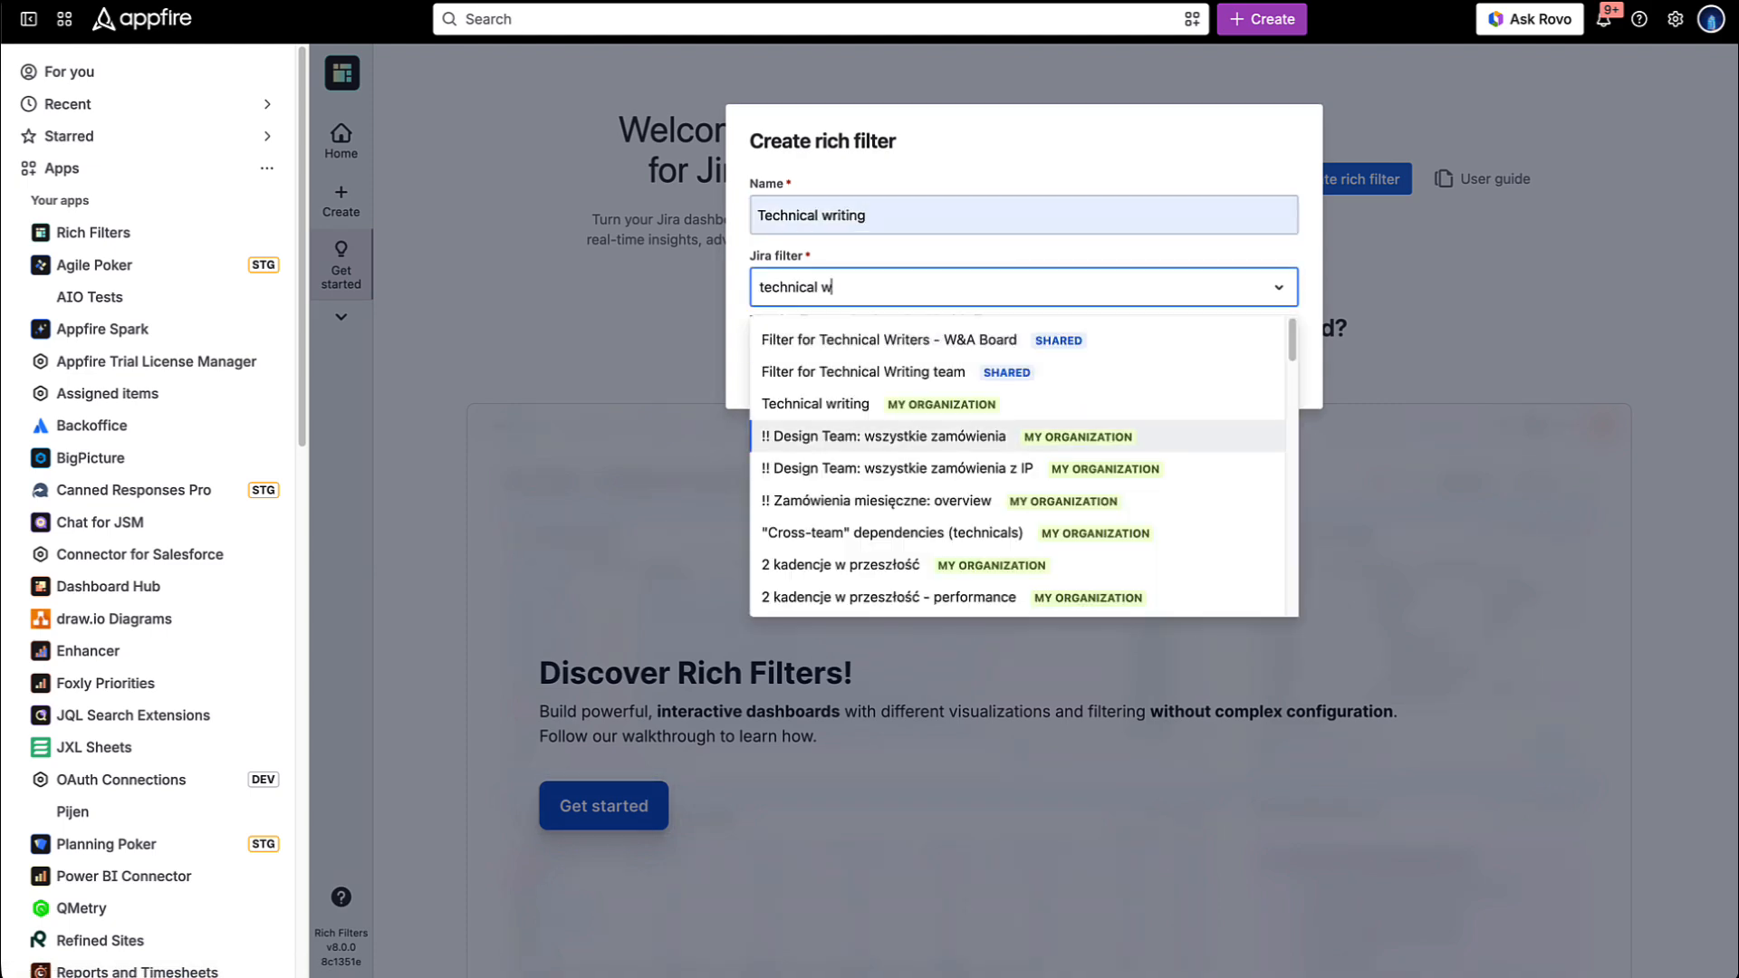
key("Up")
key("Return")
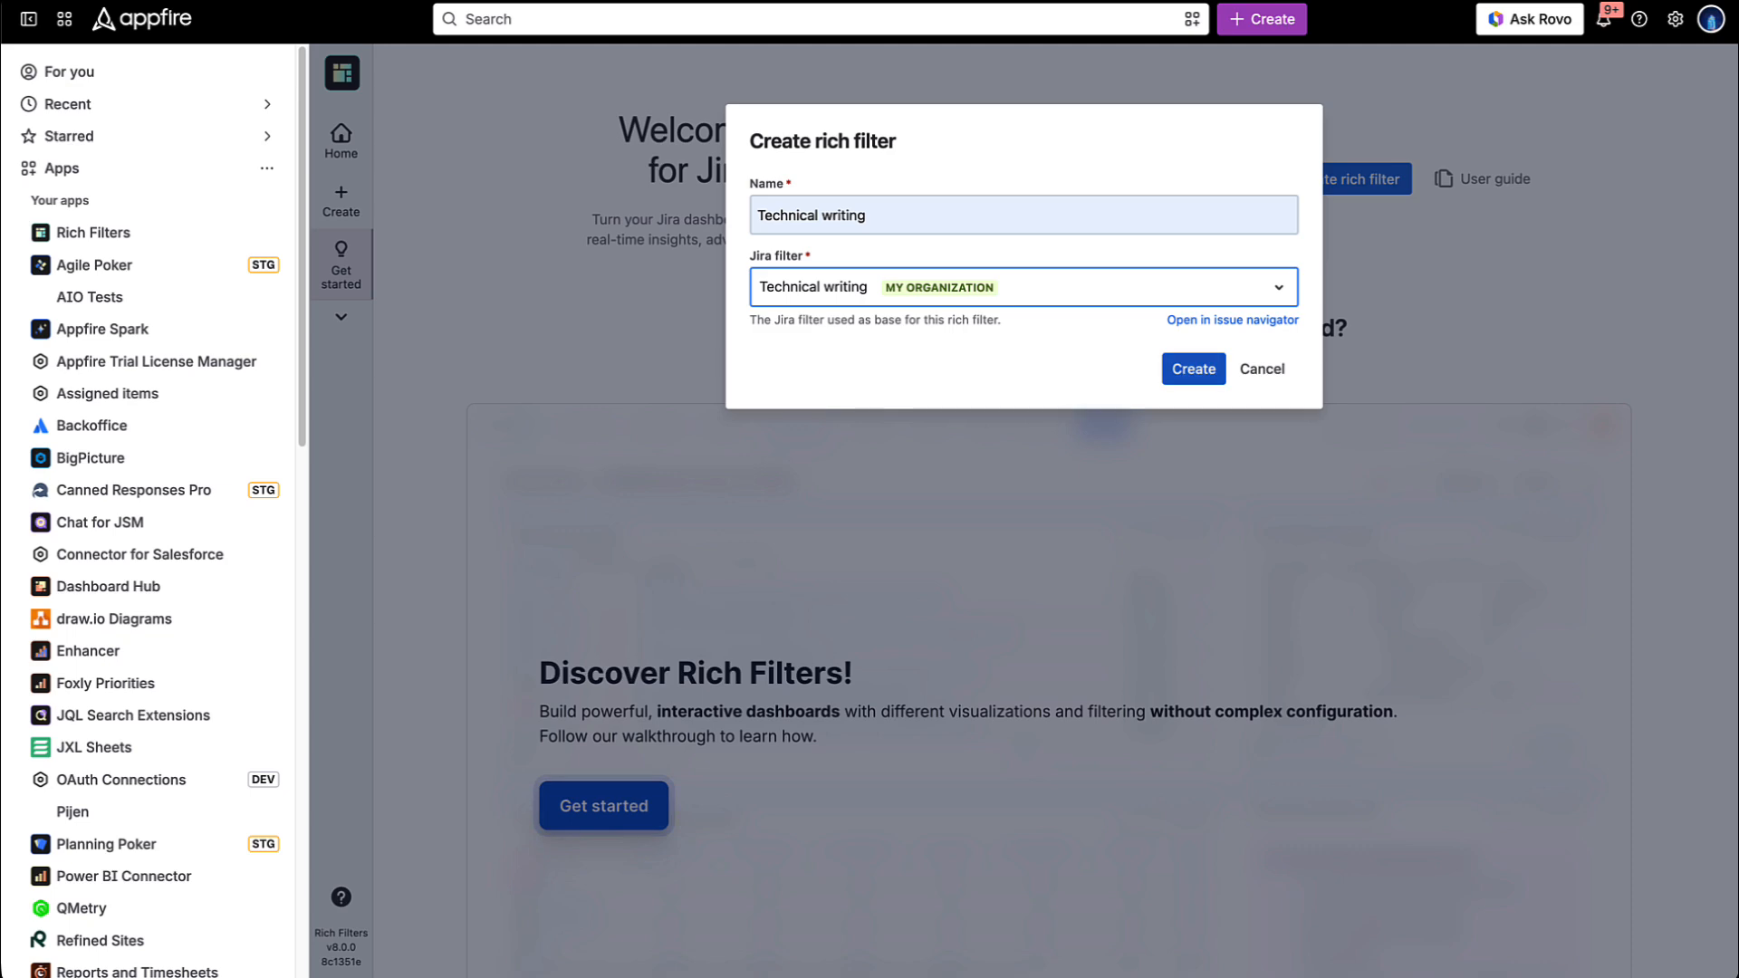
key("Return")
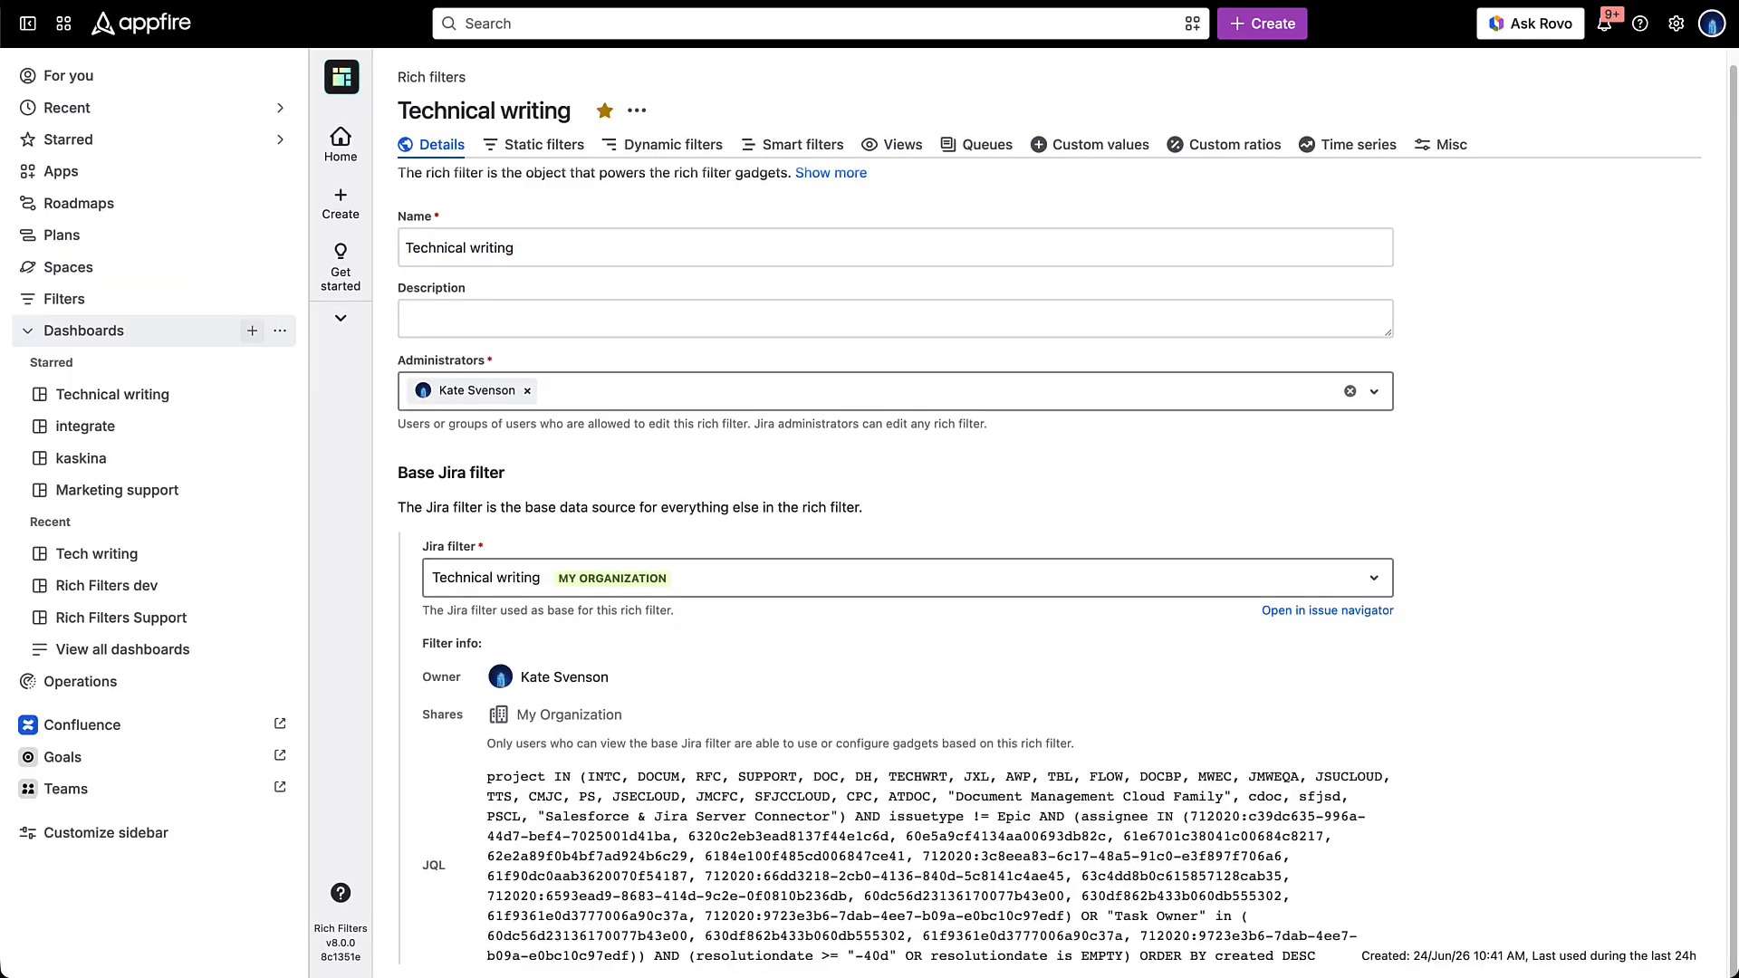
- Create a dashboard named Tech writing with My organization as viewers, and open its layout options
left_click(252, 330)
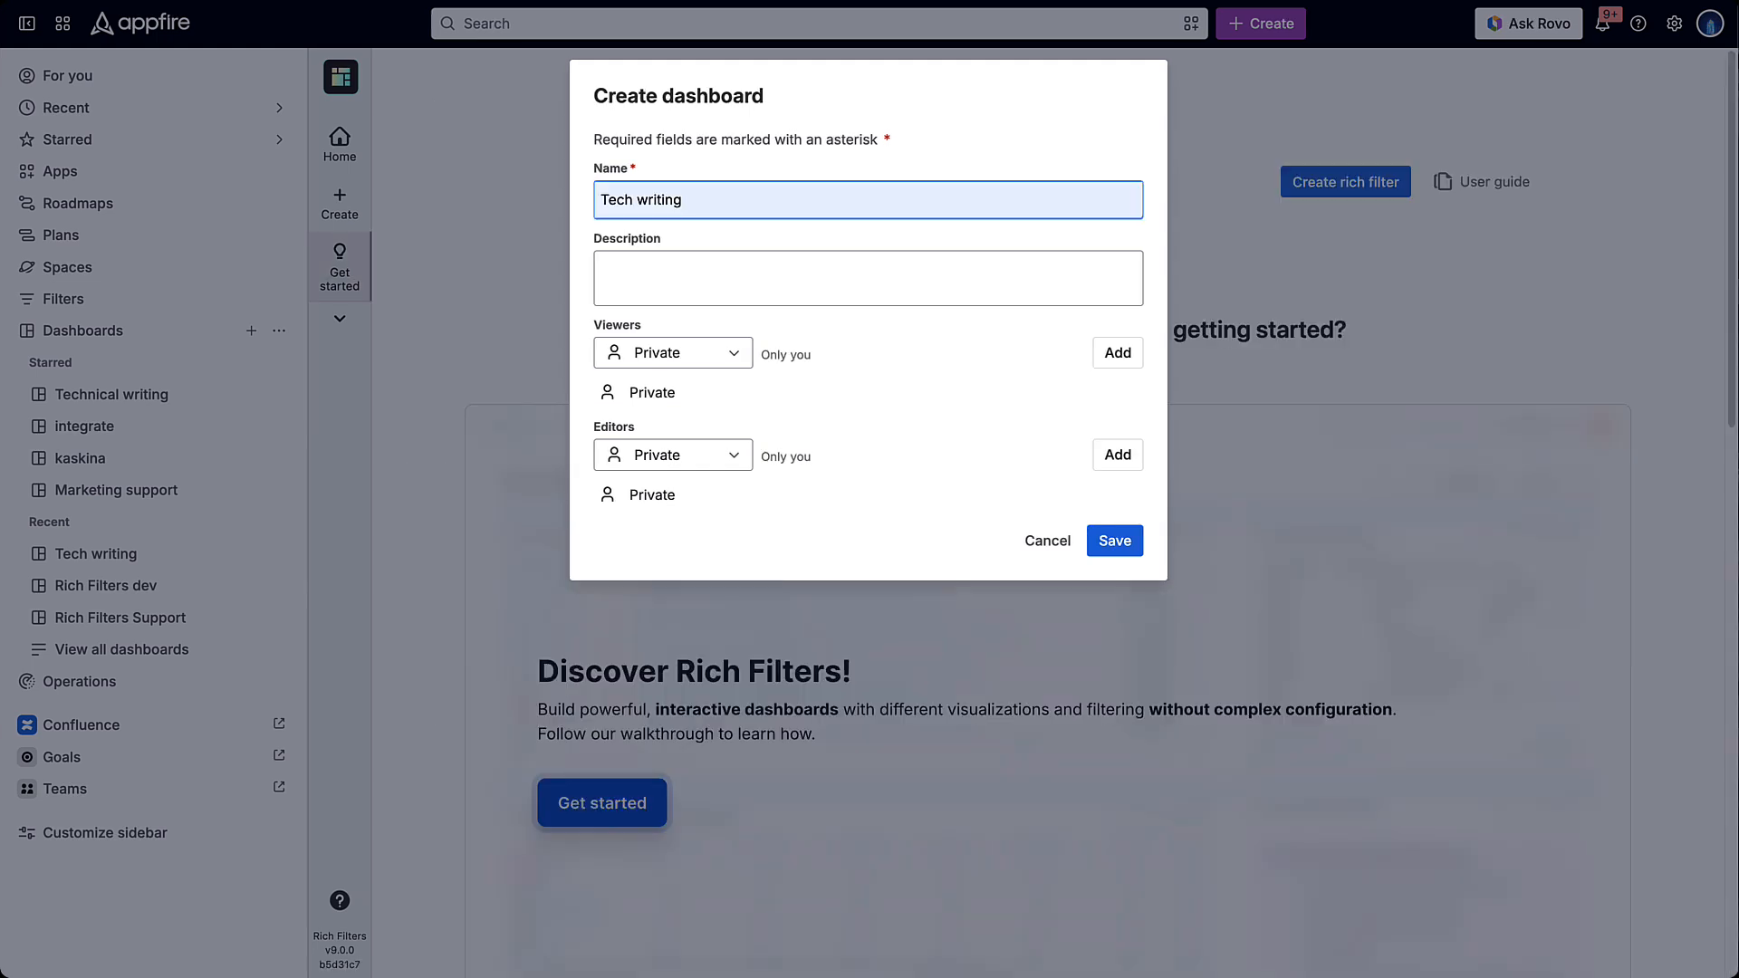
left_click(673, 354)
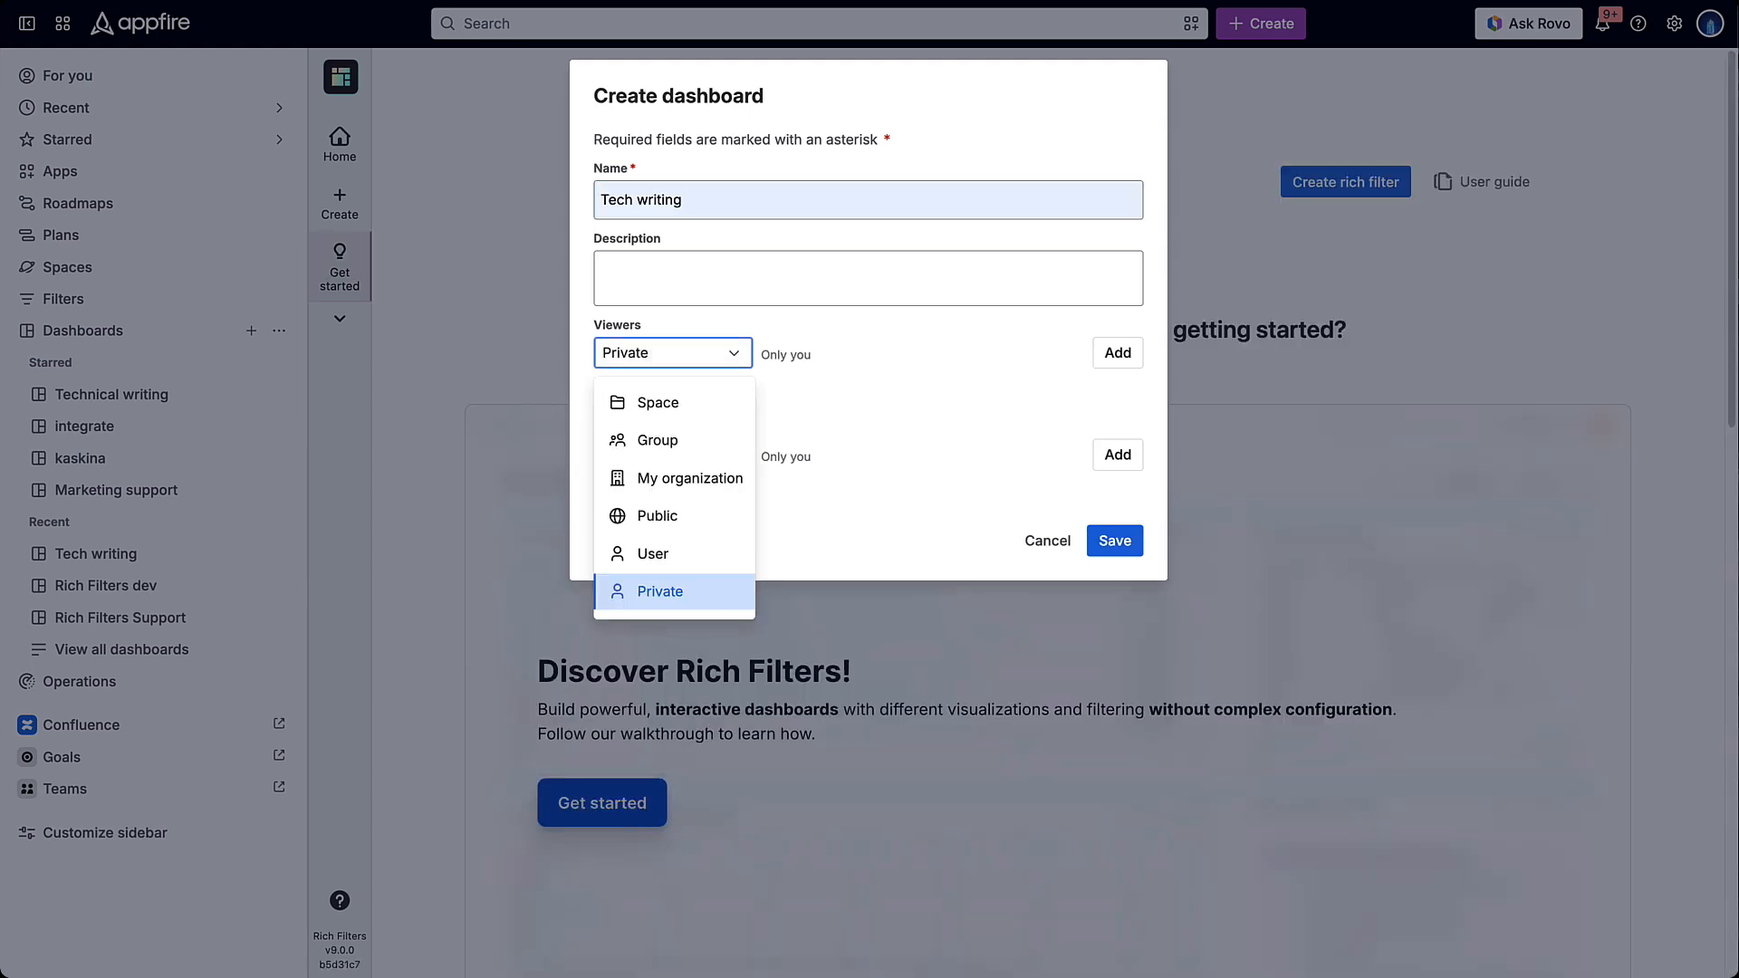
left_click(691, 478)
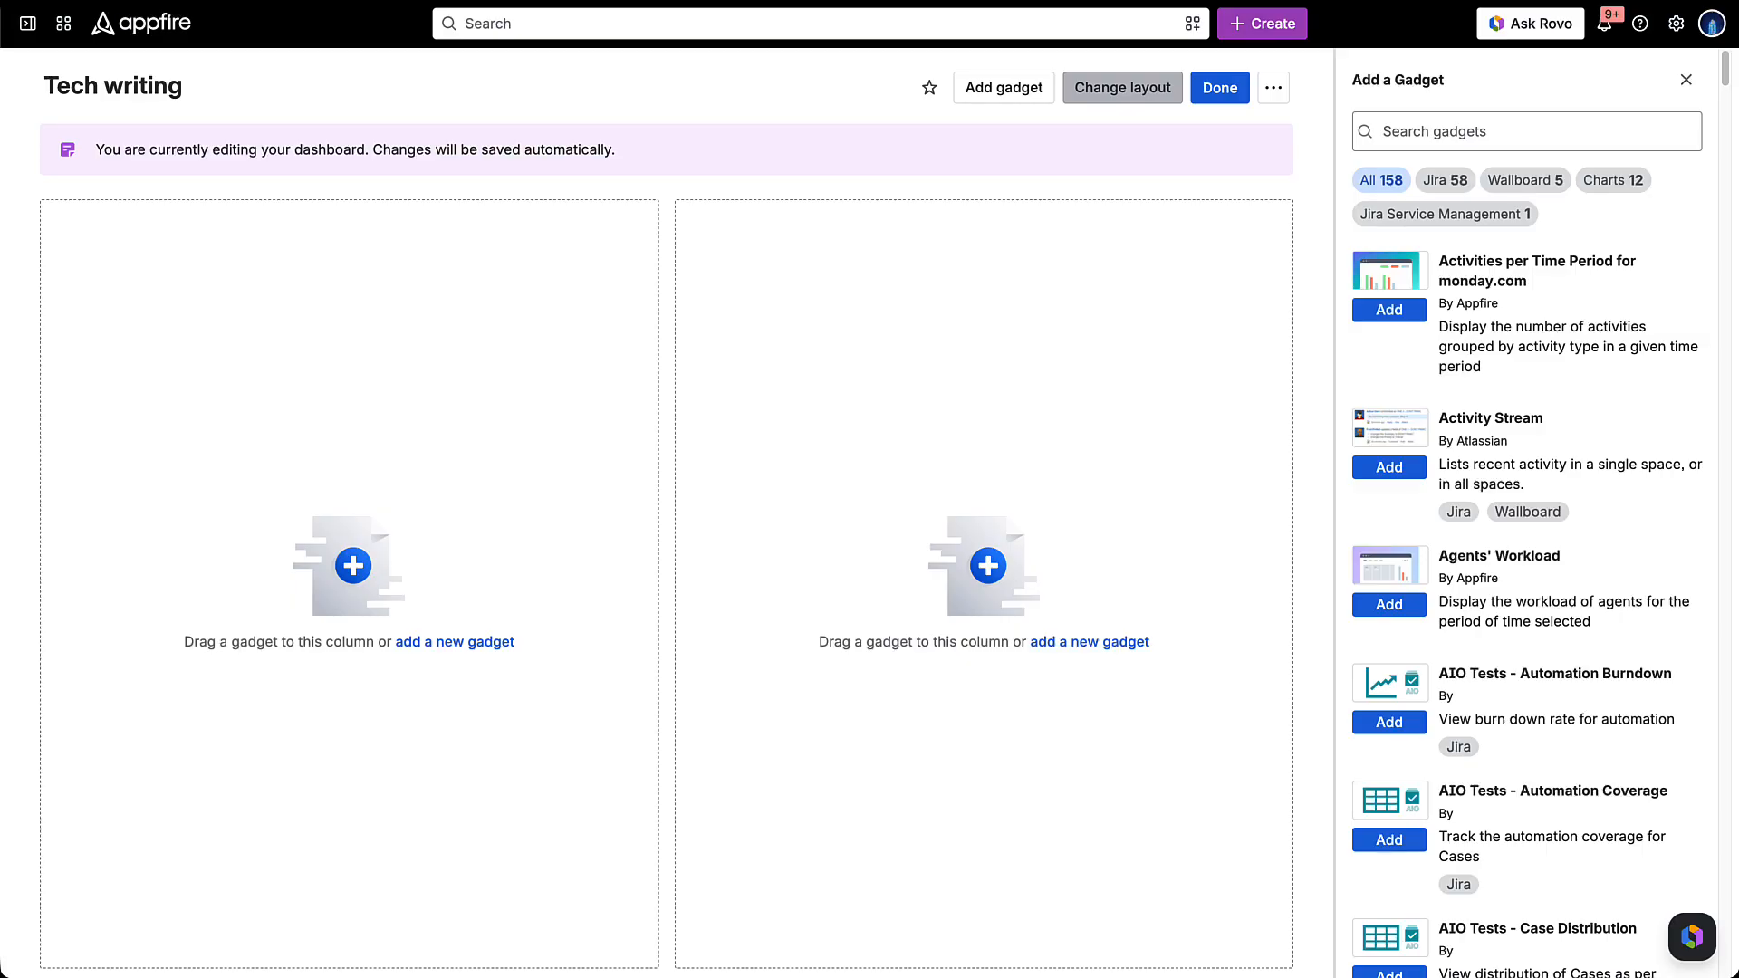
left_click(1123, 88)
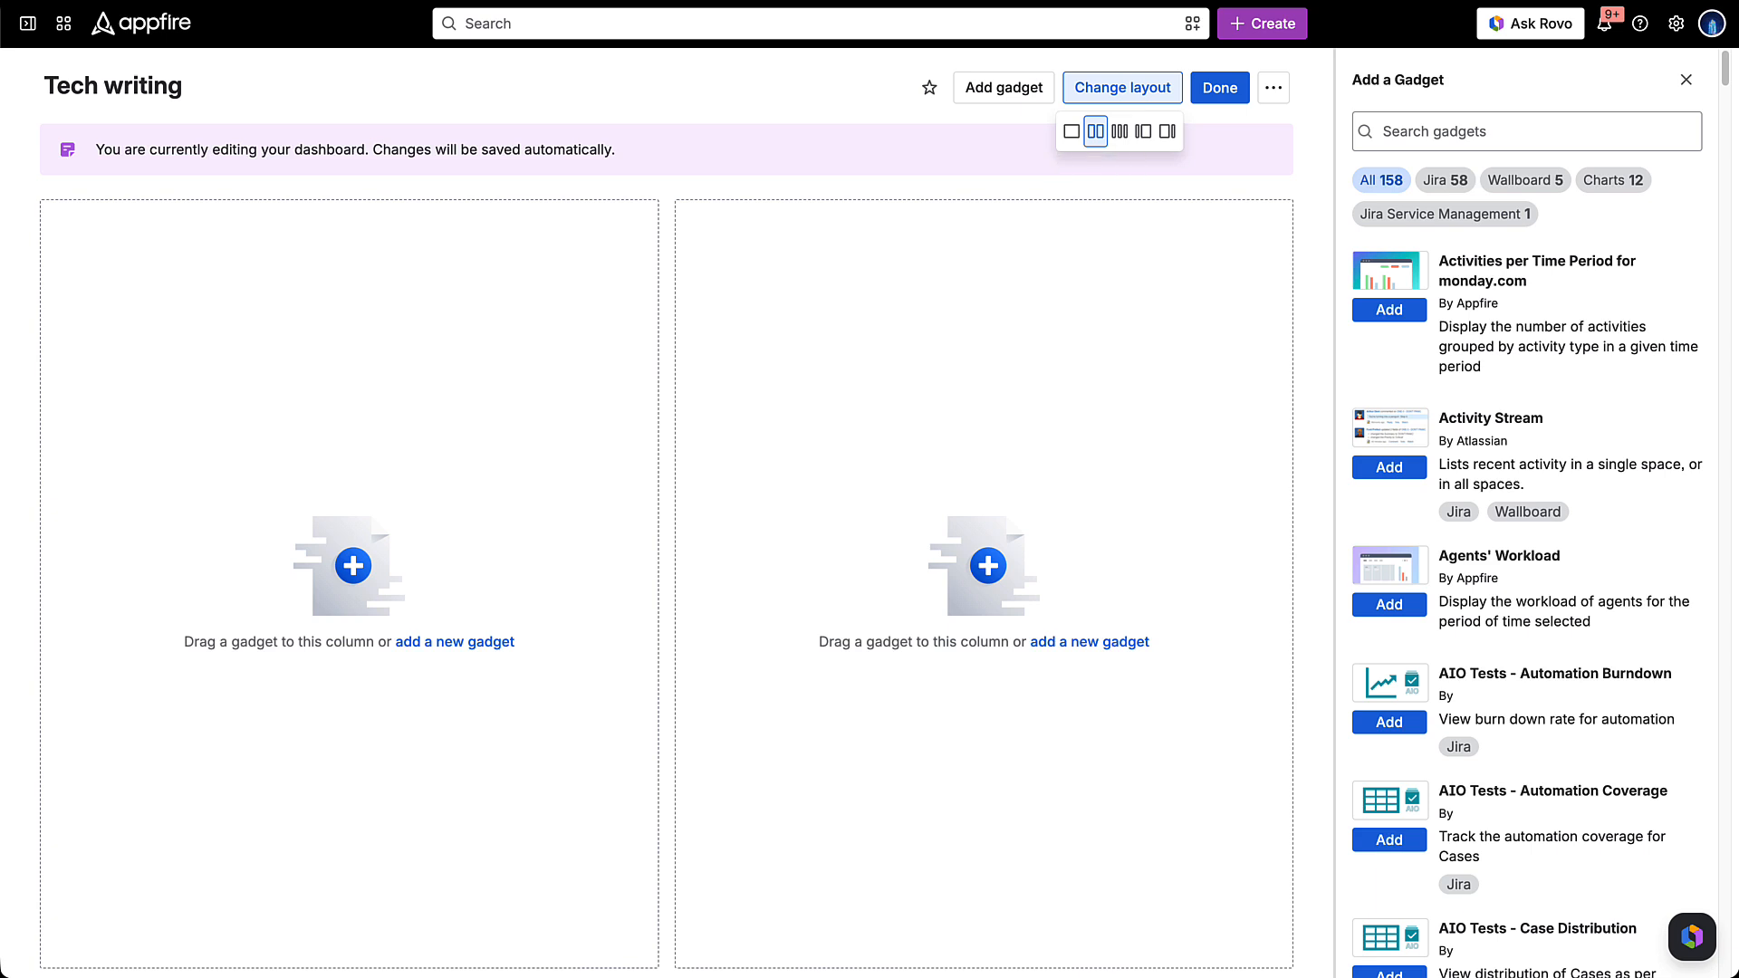
- Add the Rich Filter Results gadget to the dashboard and rename it Writers tasks
left_click(1527, 131)
type("Rich Filter Results")
left_click(1390, 309)
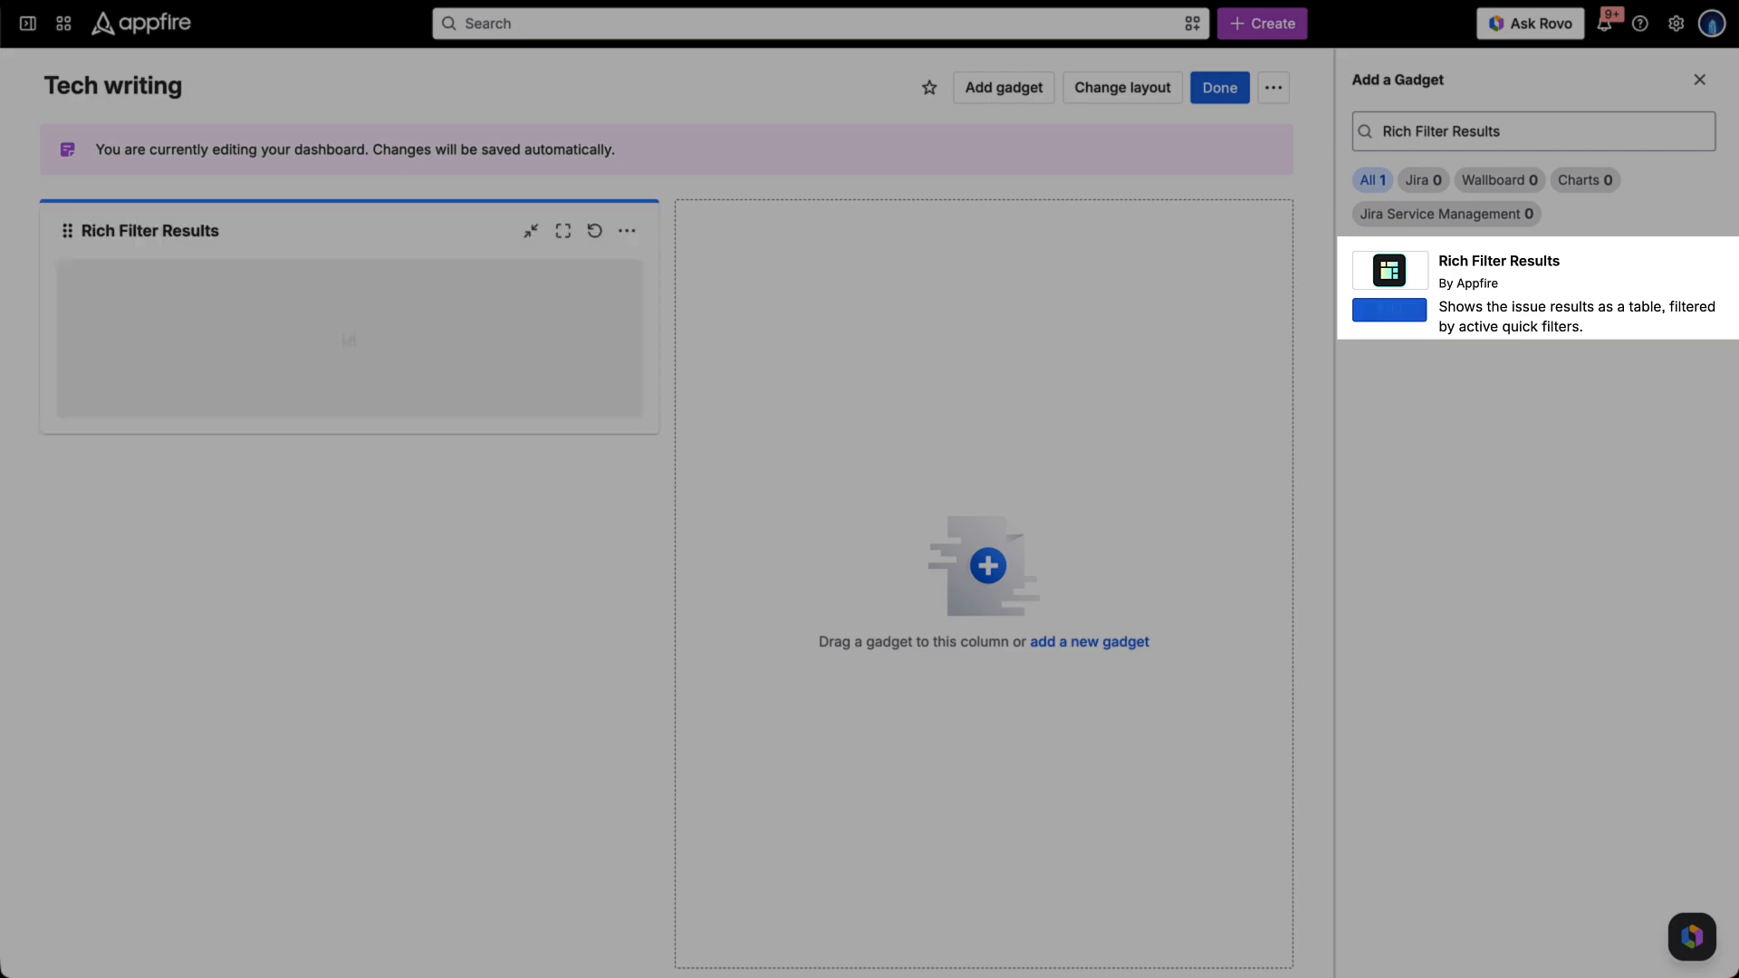
left_click(150, 231)
type("Writers tasks")
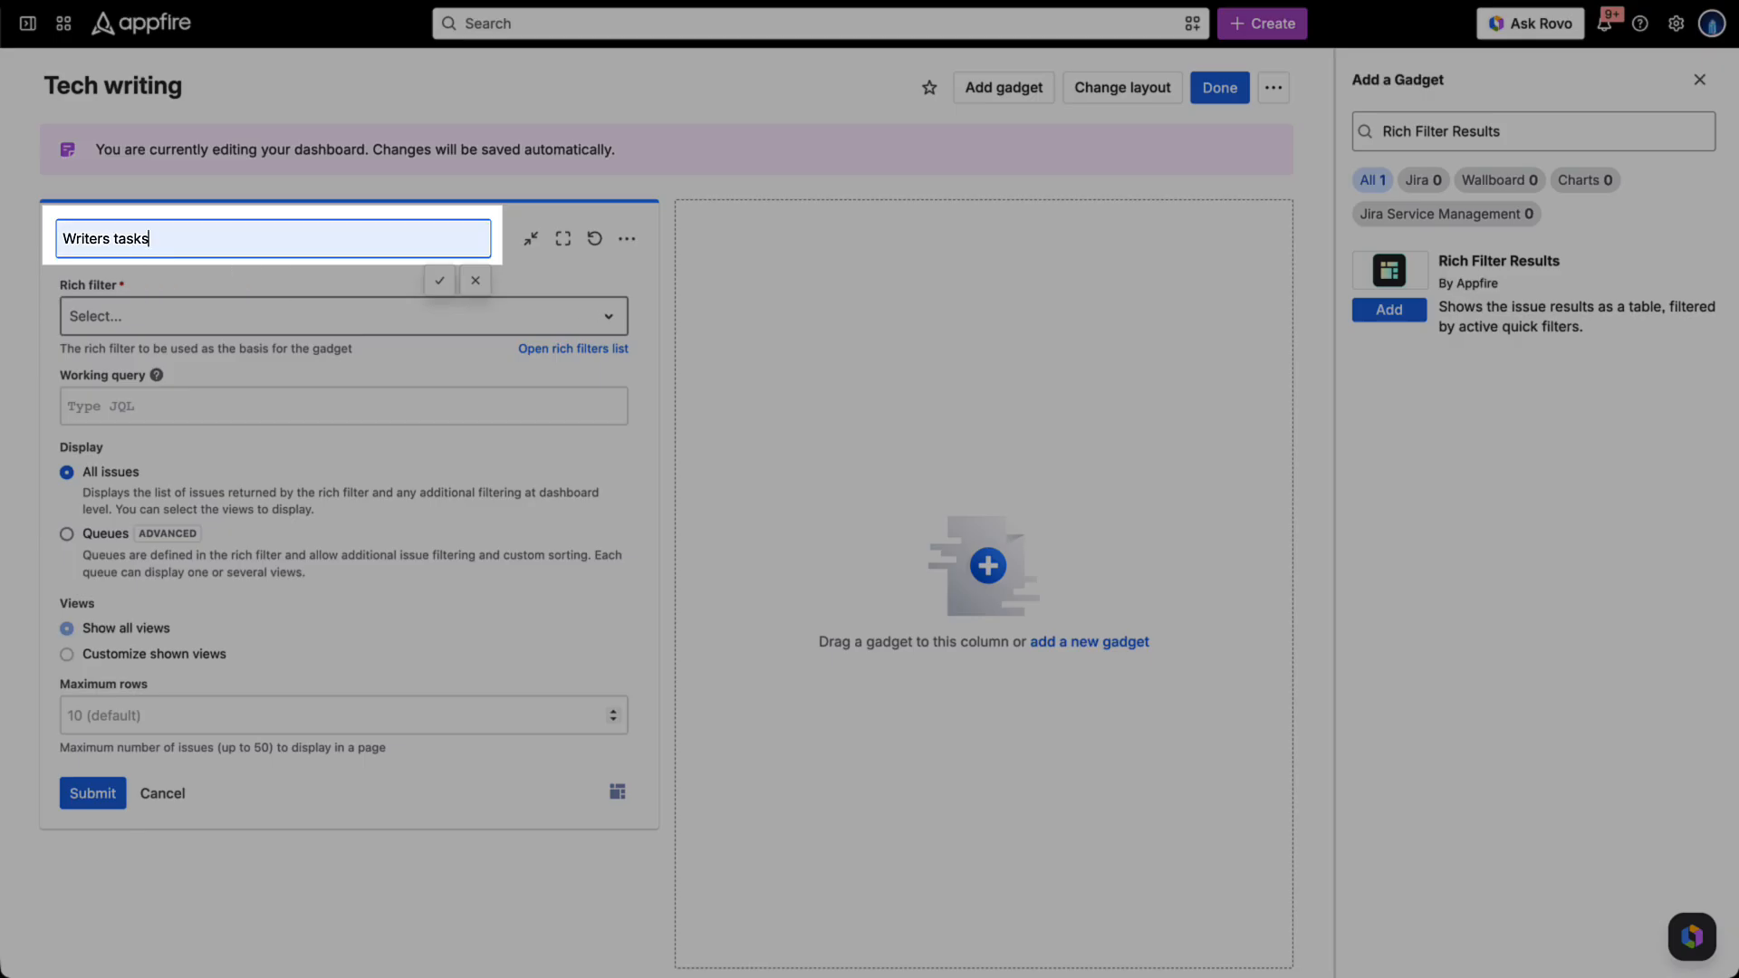
- Add the Rich Filter Controller gadget and base the Writers tasks gadget on the Technical writing rich filter
type("controll")
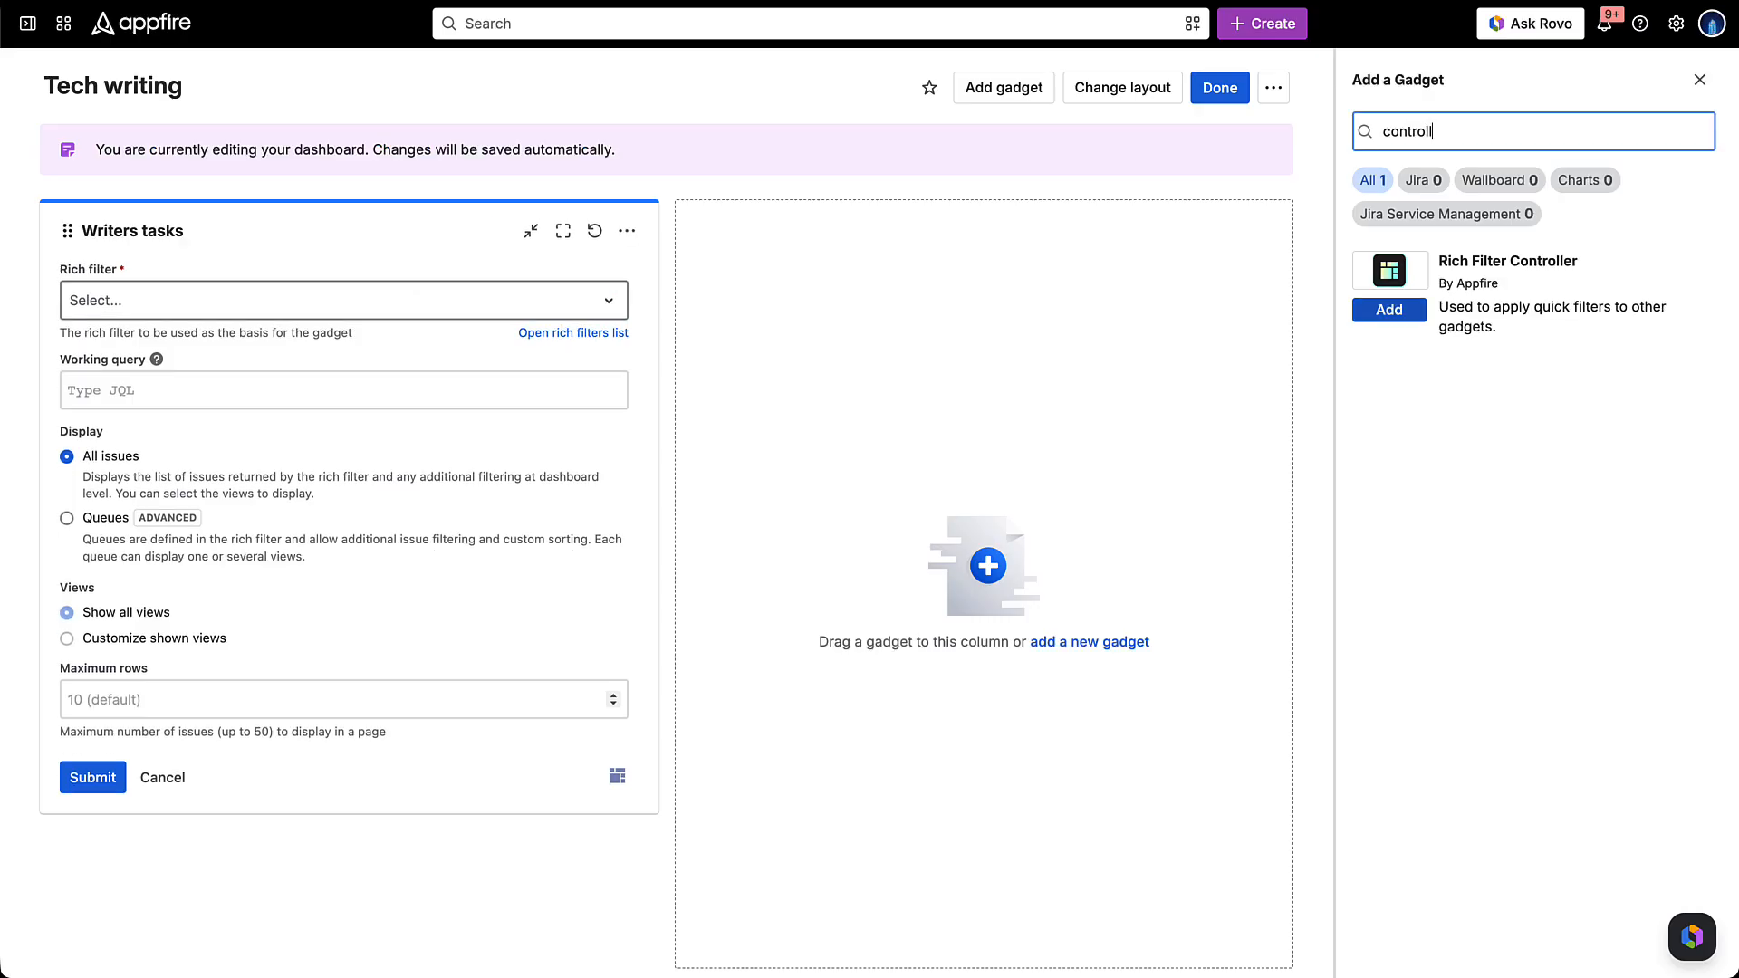
left_click(1390, 310)
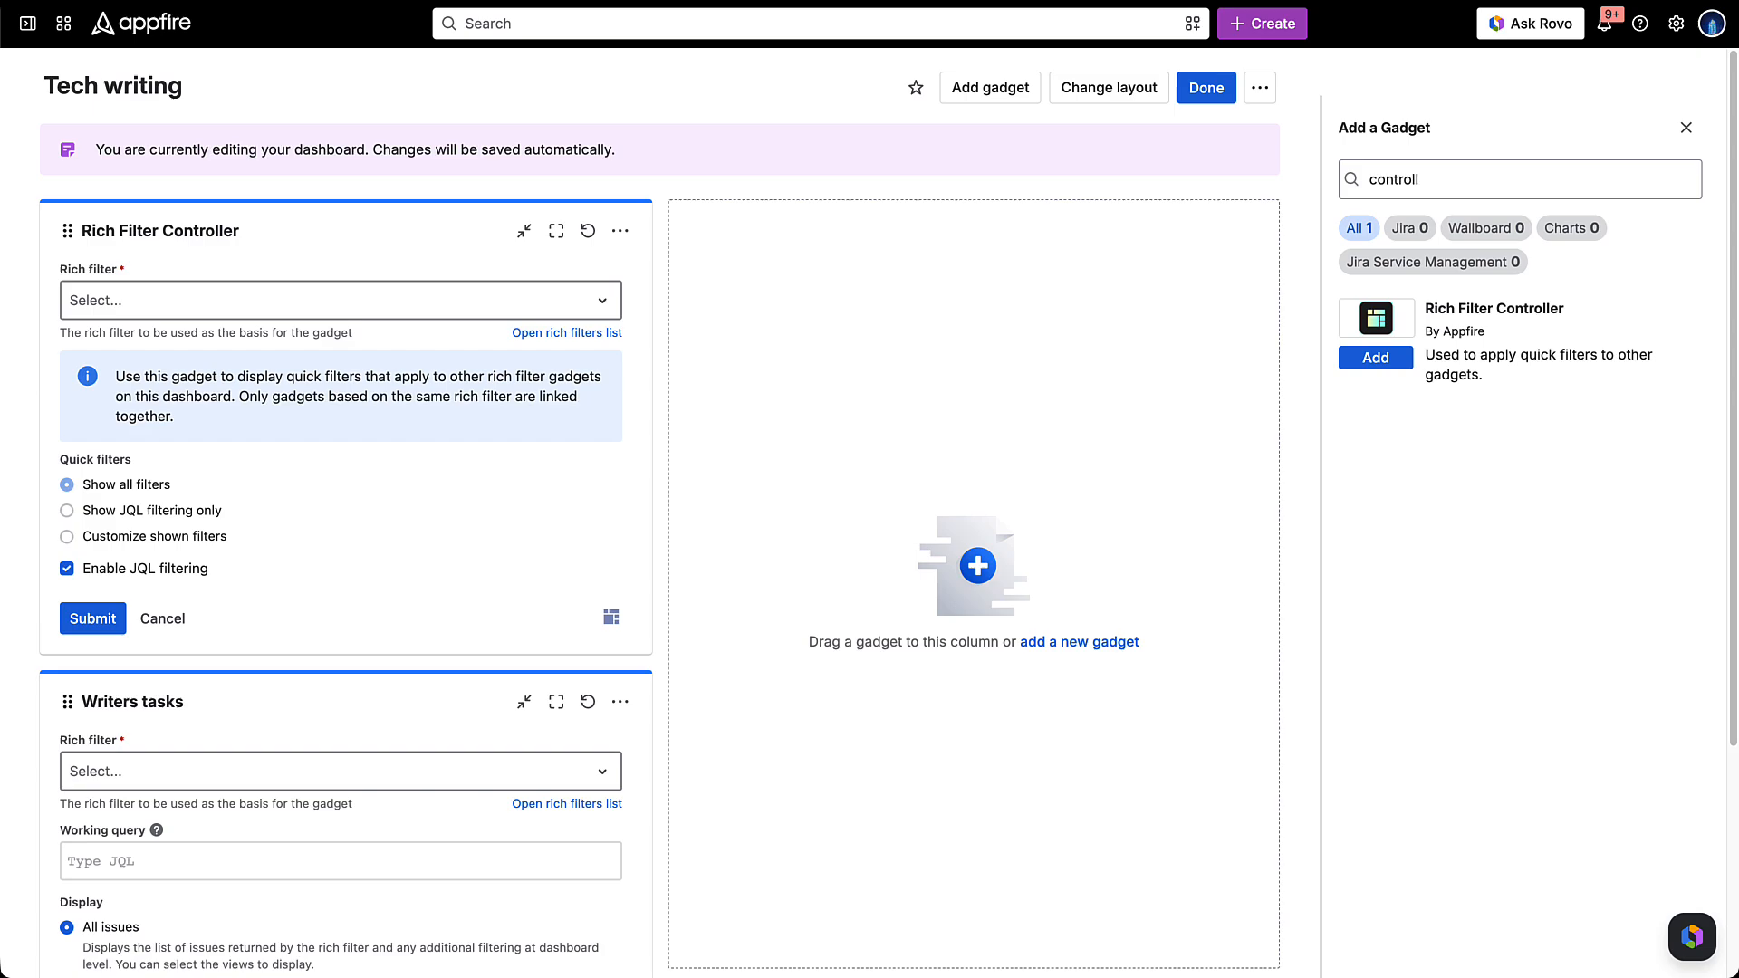
left_click(341, 772)
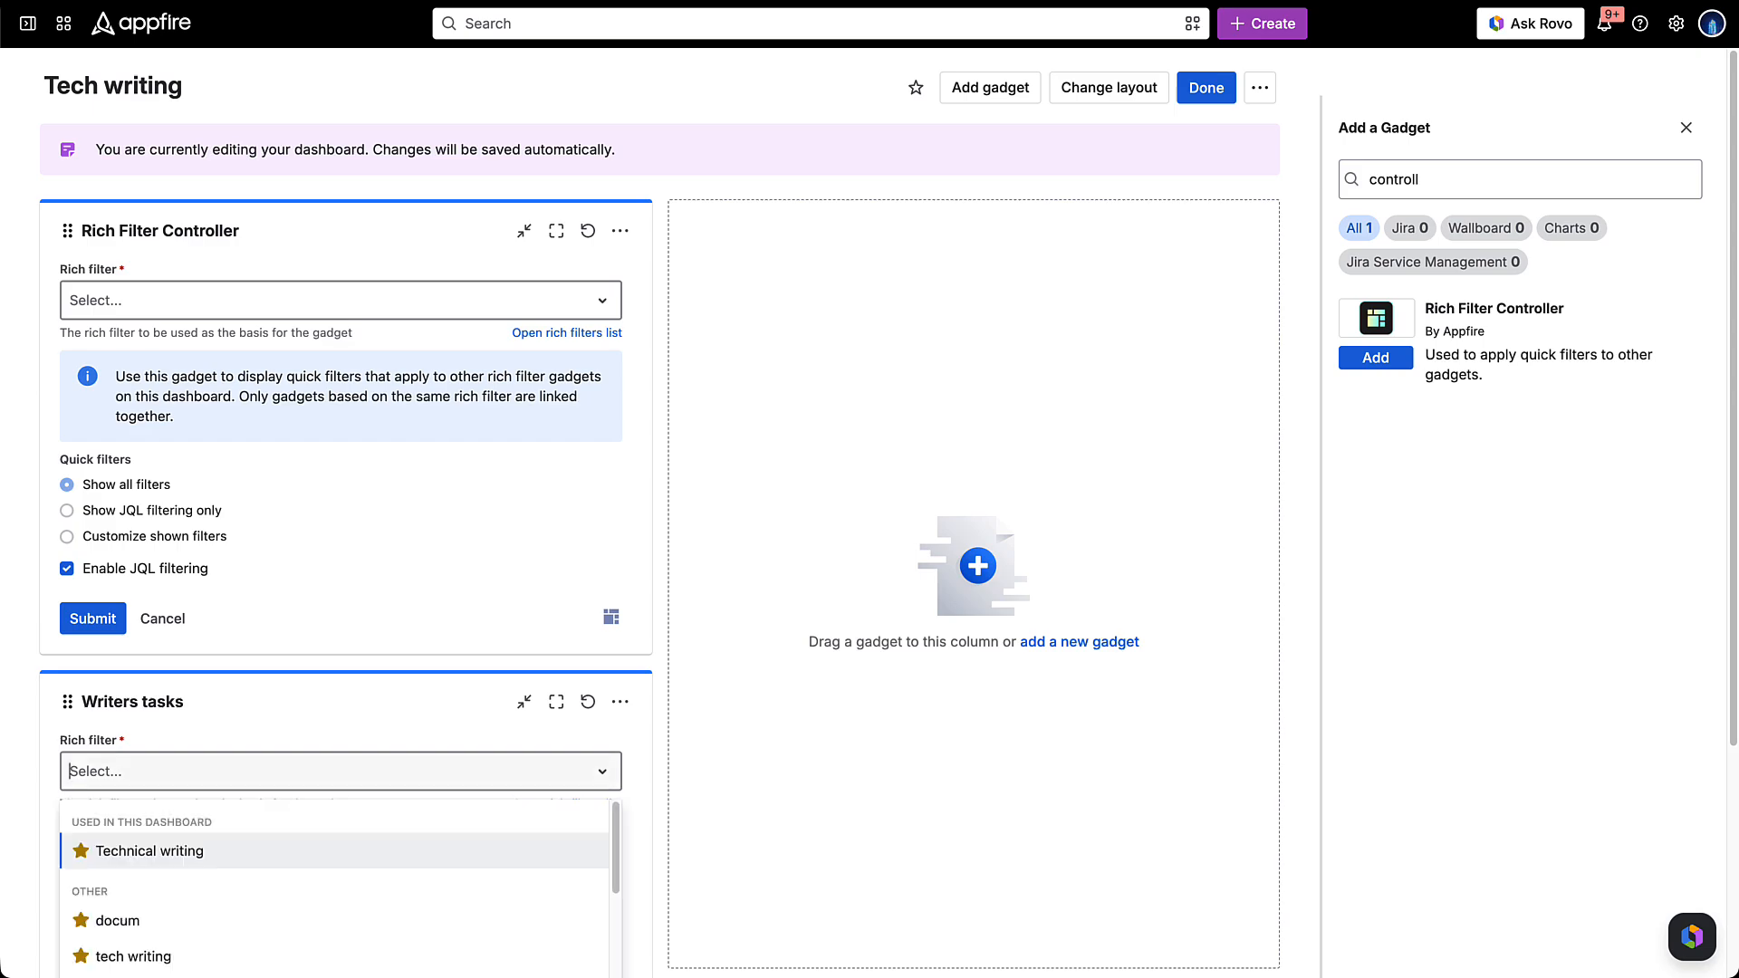
left_click(150, 851)
scroll(340, 634, "down", 3)
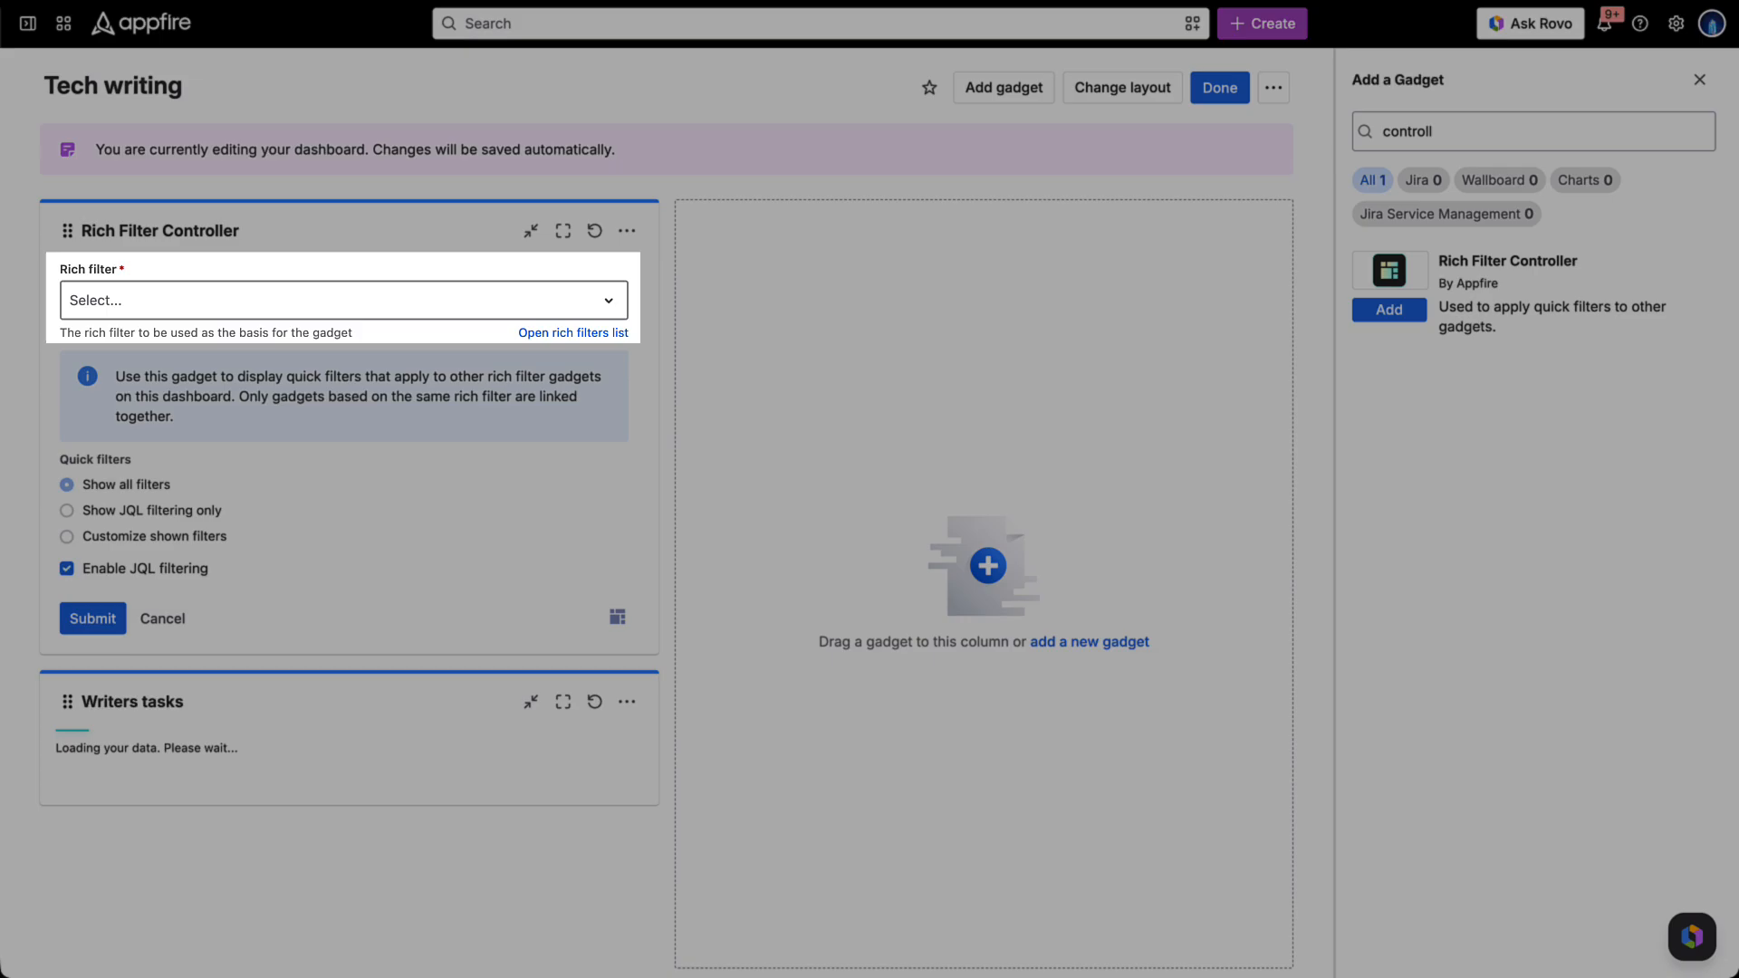
- Base the Rich Filter Controller gadget on the Technical writing rich filter and submit its configuration
left_click(340, 300)
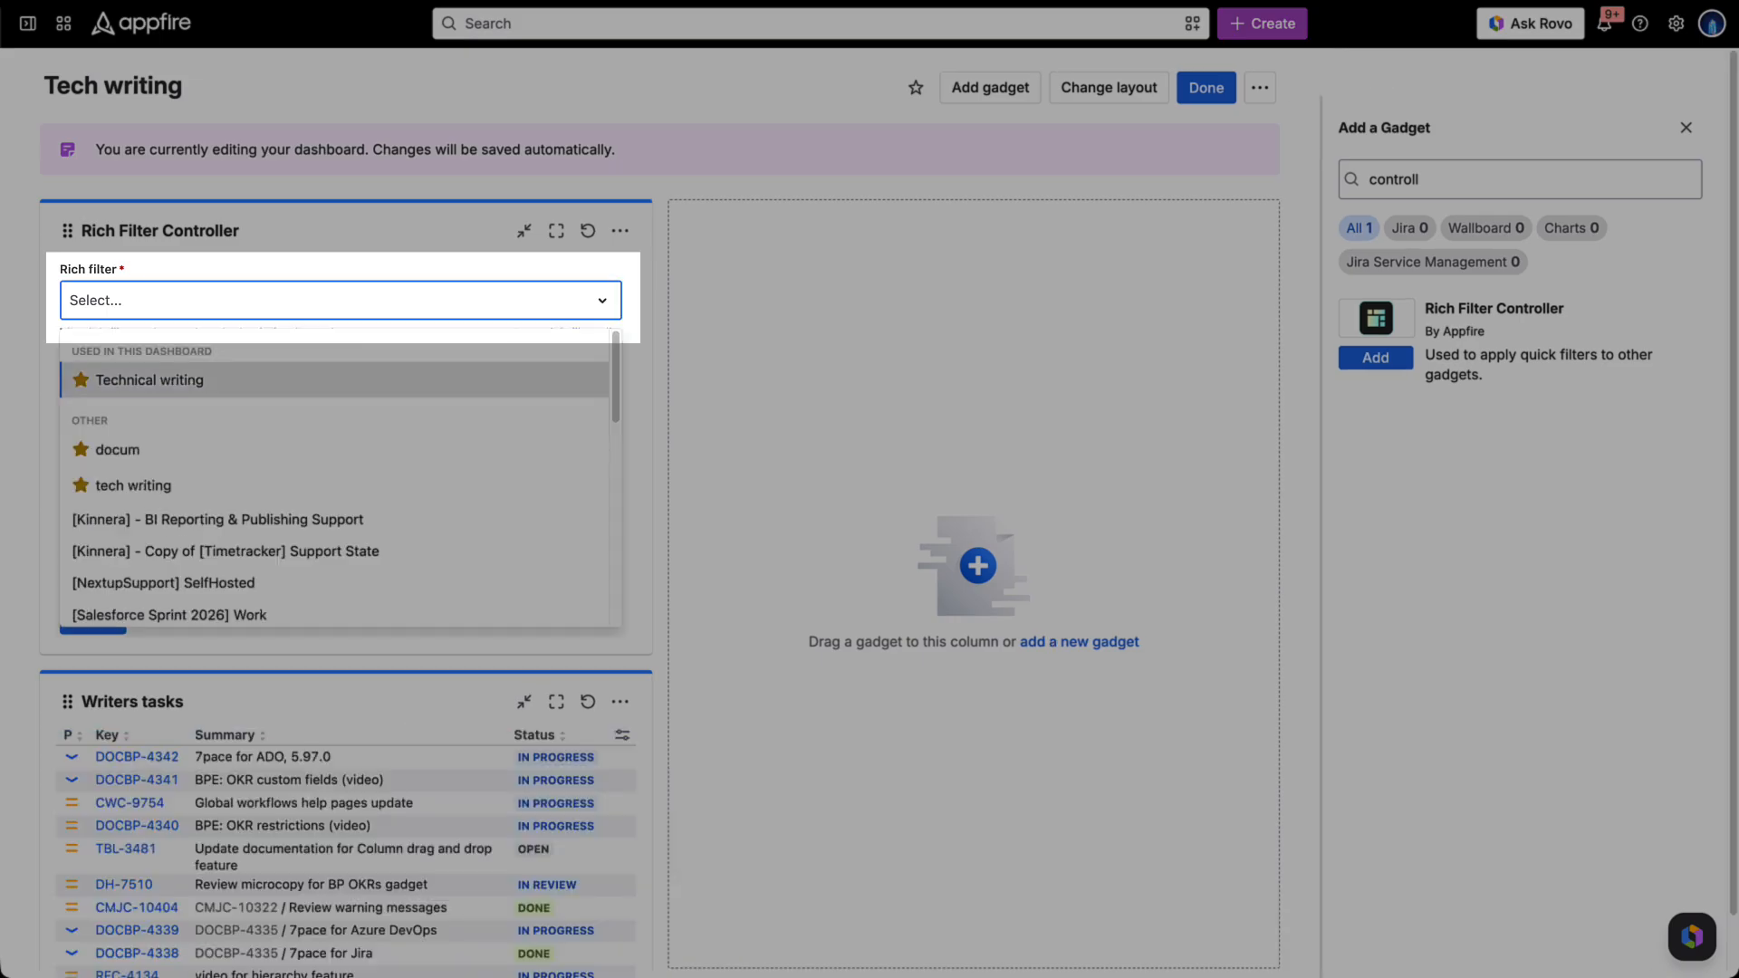
left_click(155, 377)
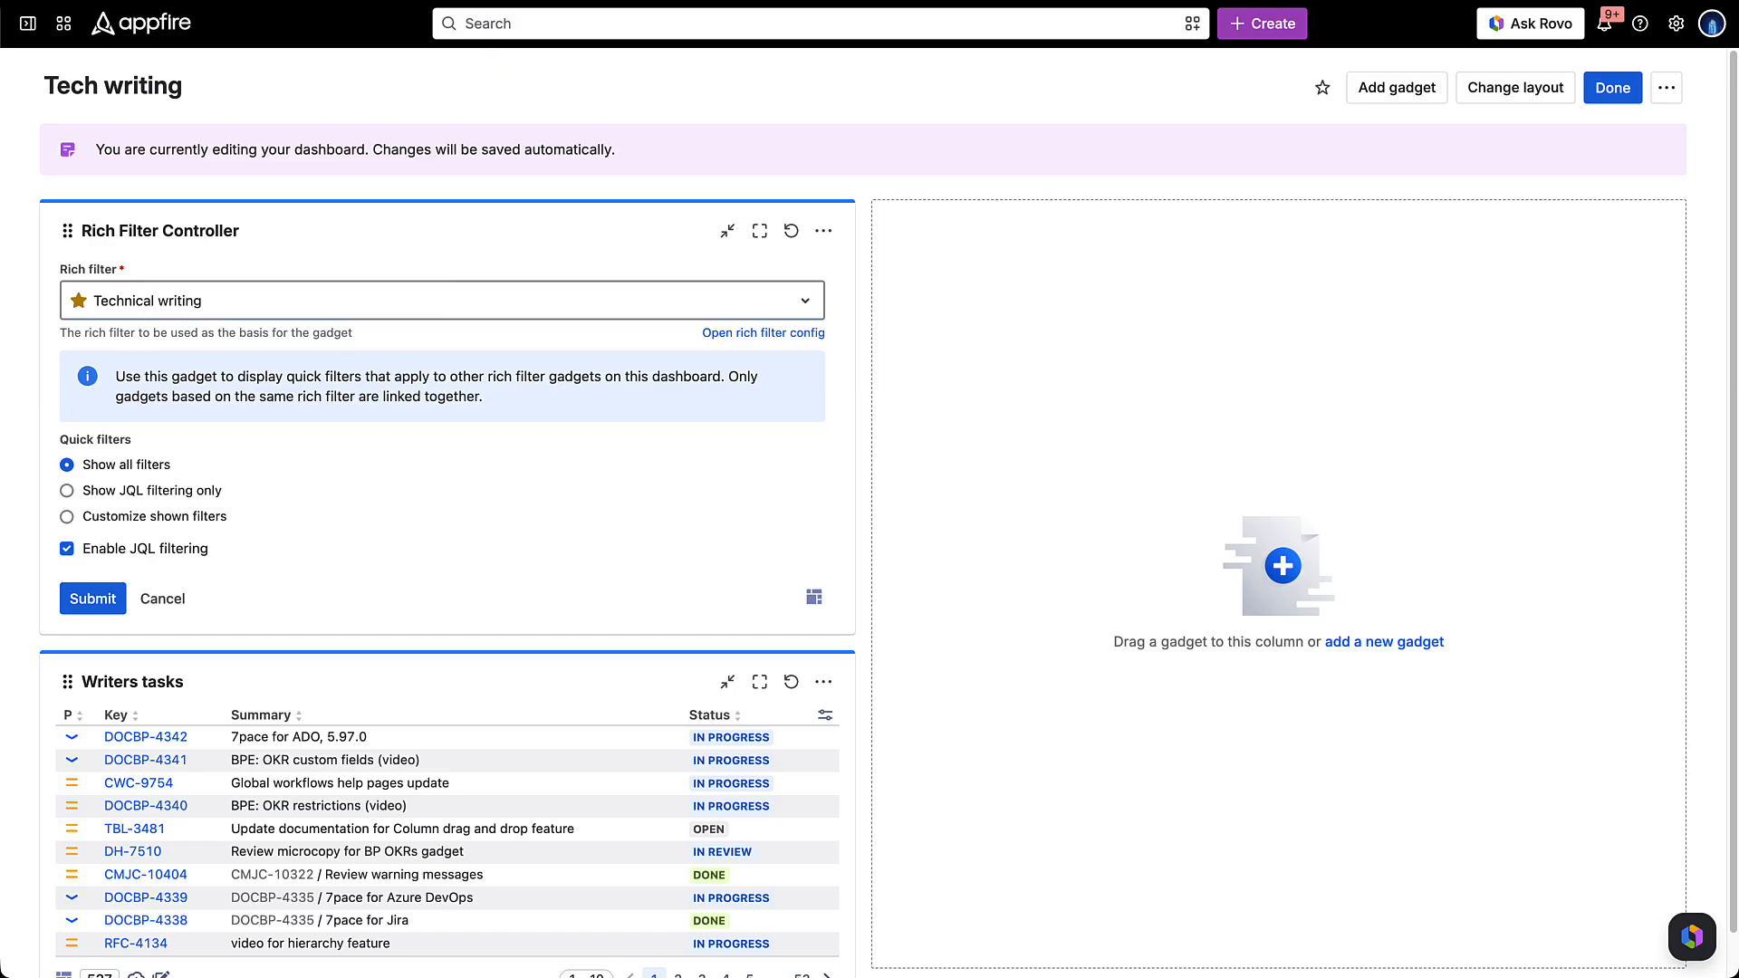
left_click(92, 618)
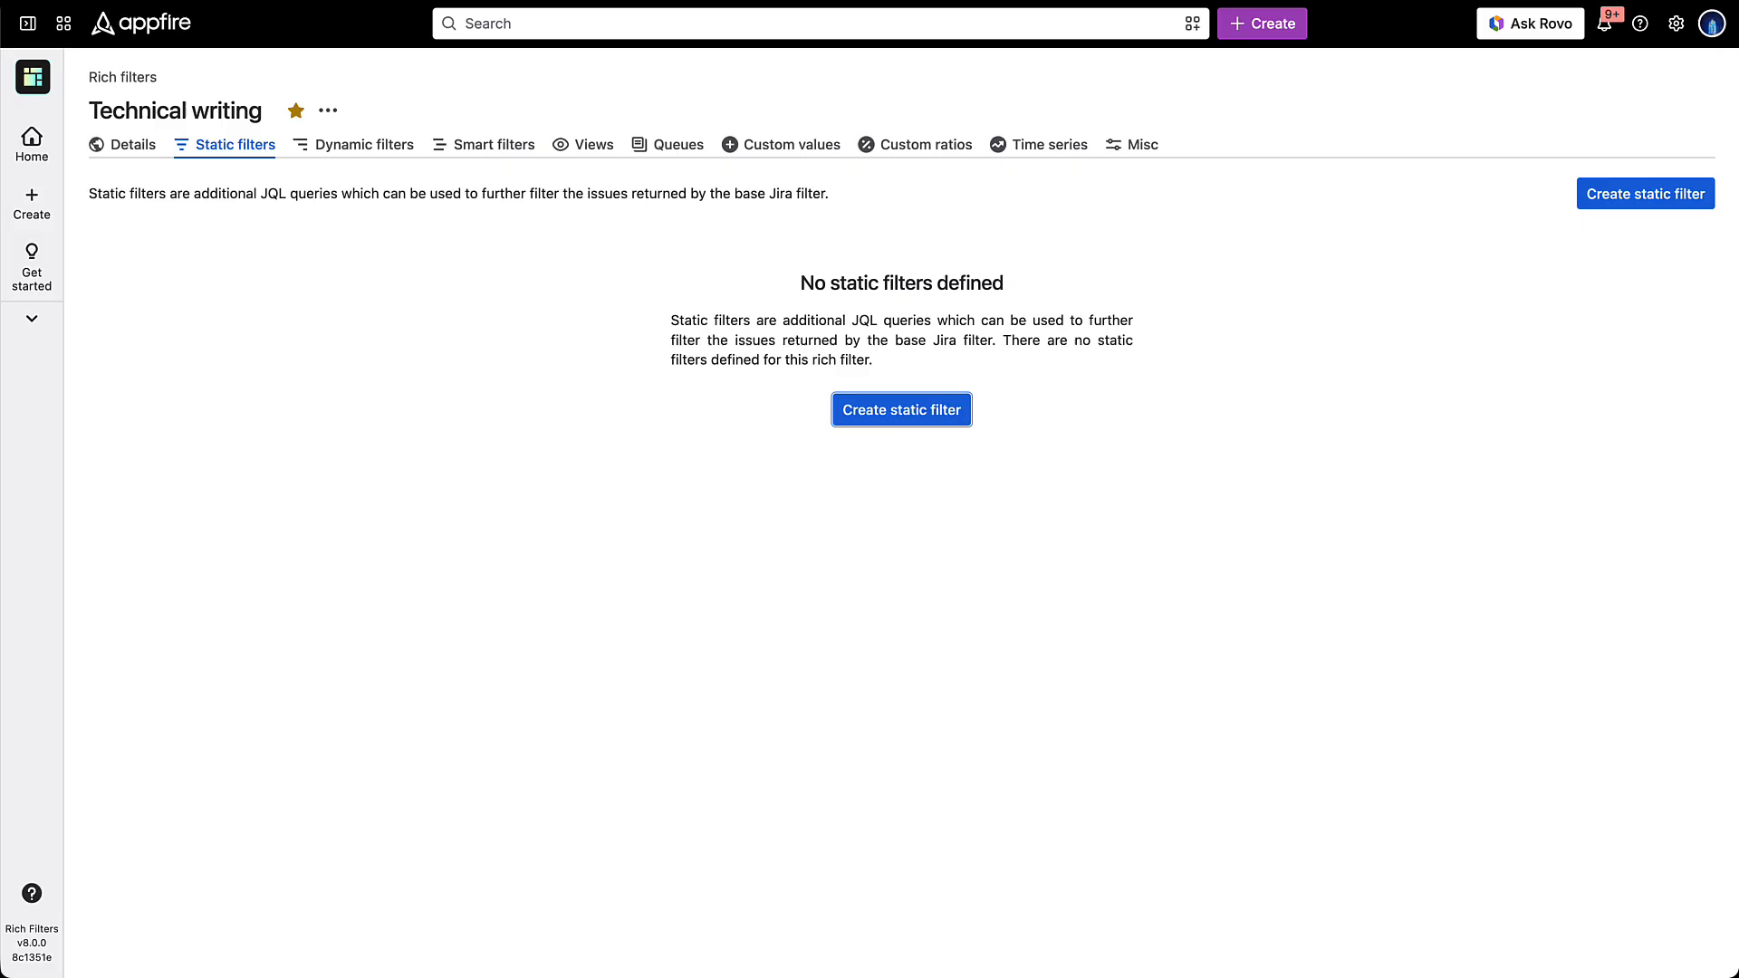
- Create a green static filter named Recently updated with the JQL updated >= -30d in the Technical writing rich filter
left_click(1646, 194)
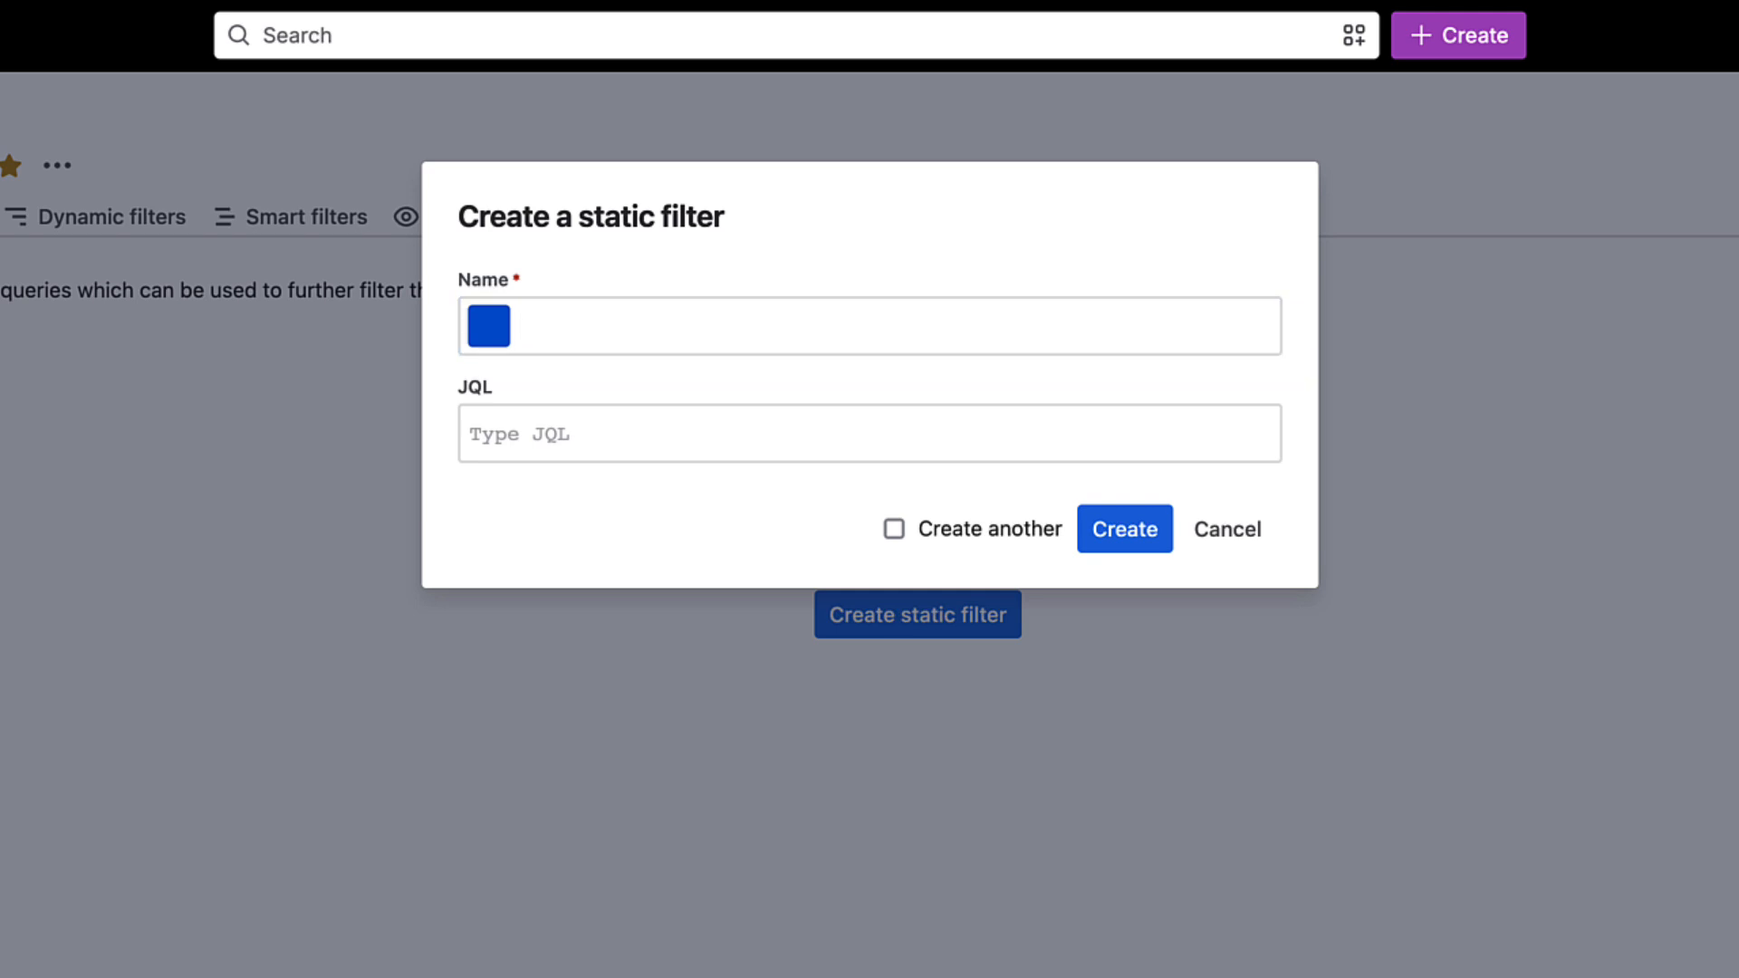
left_click(870, 326)
type("Recently updated")
left_click(489, 327)
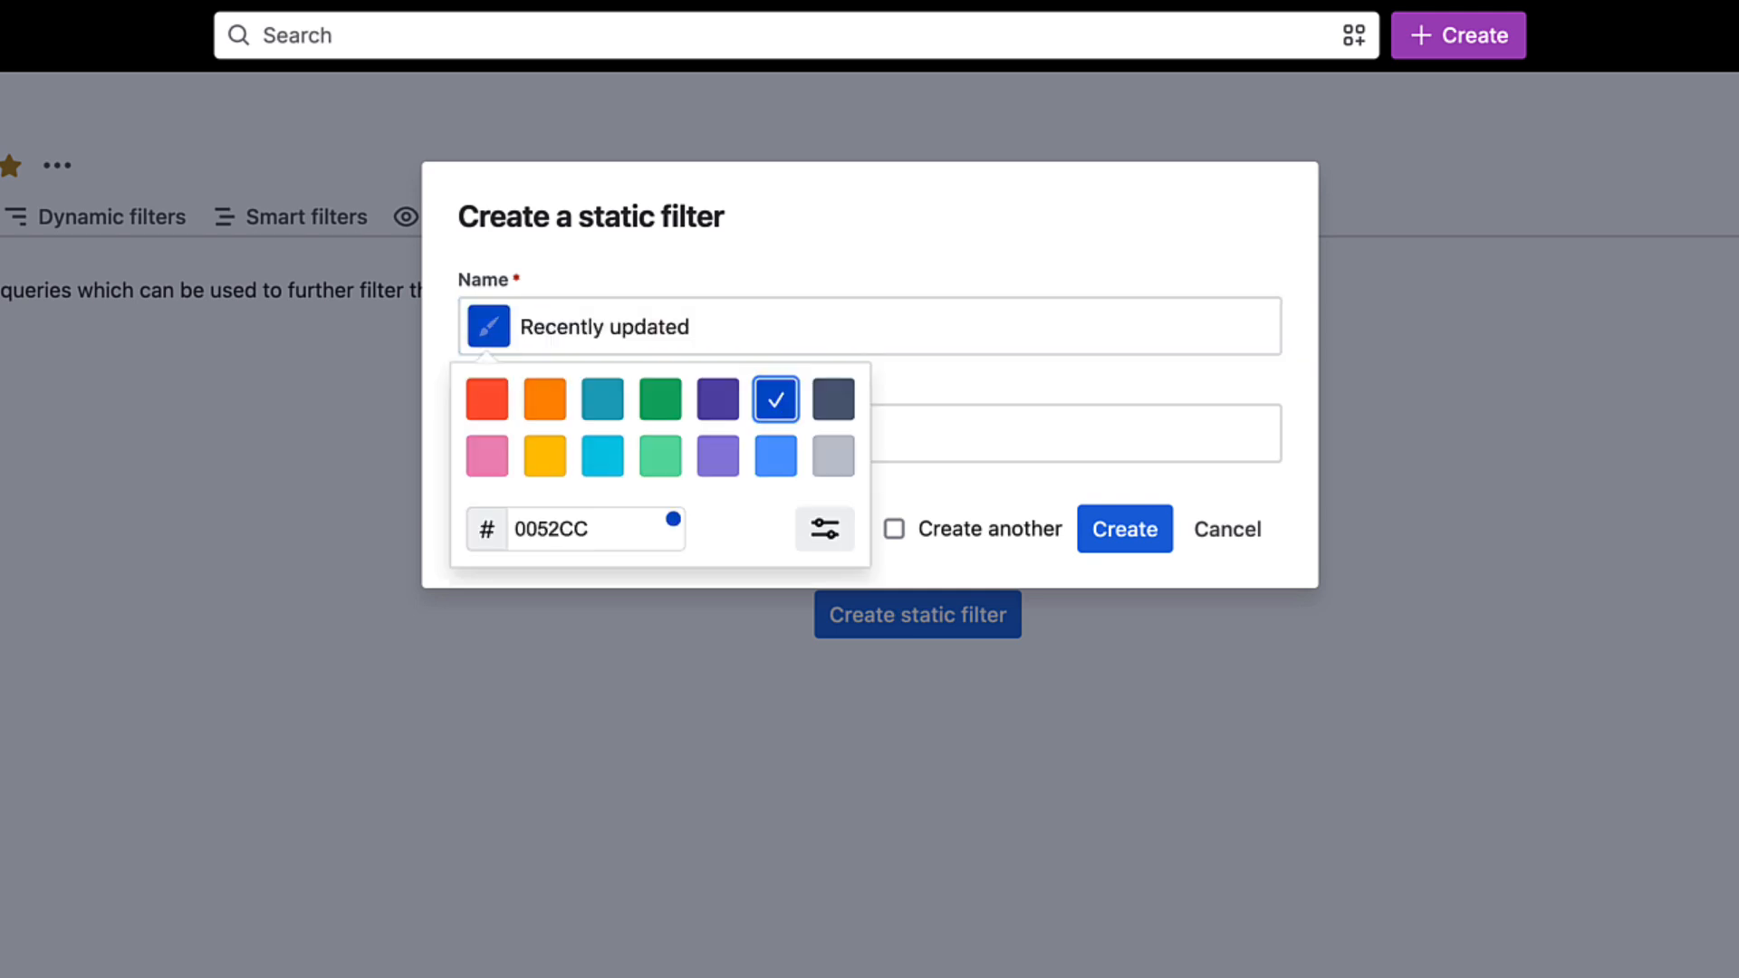
left_click(660, 399)
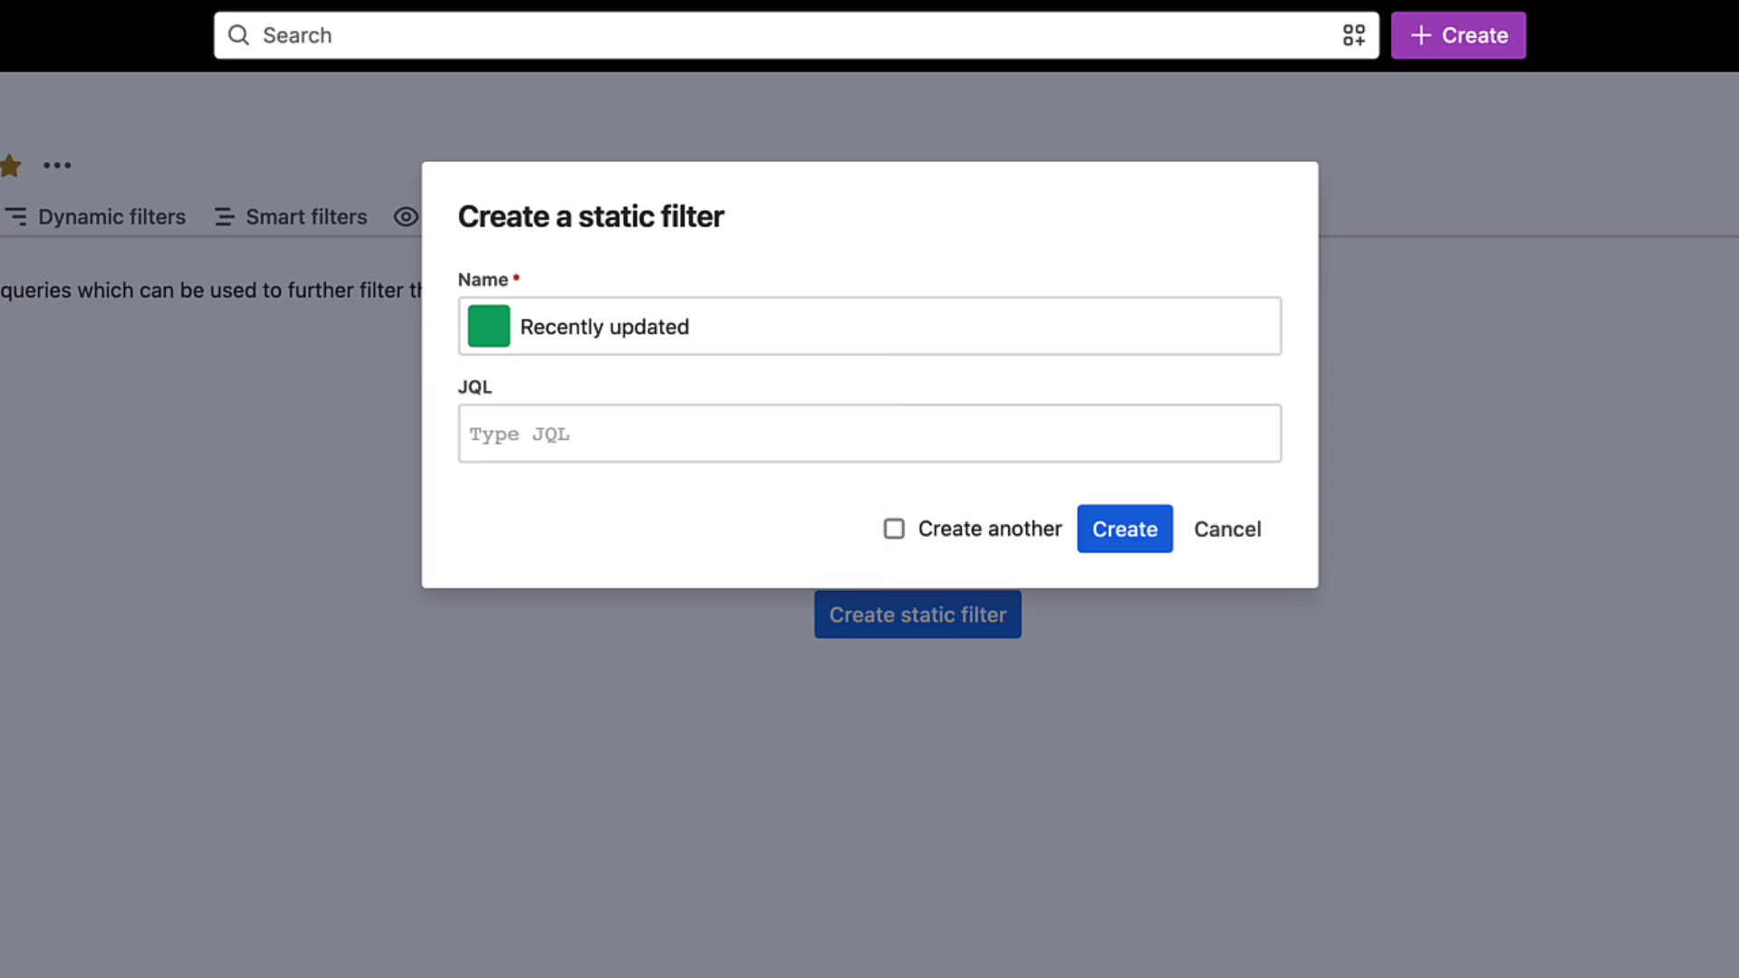
left_click(869, 434)
type("updated >= -30d")
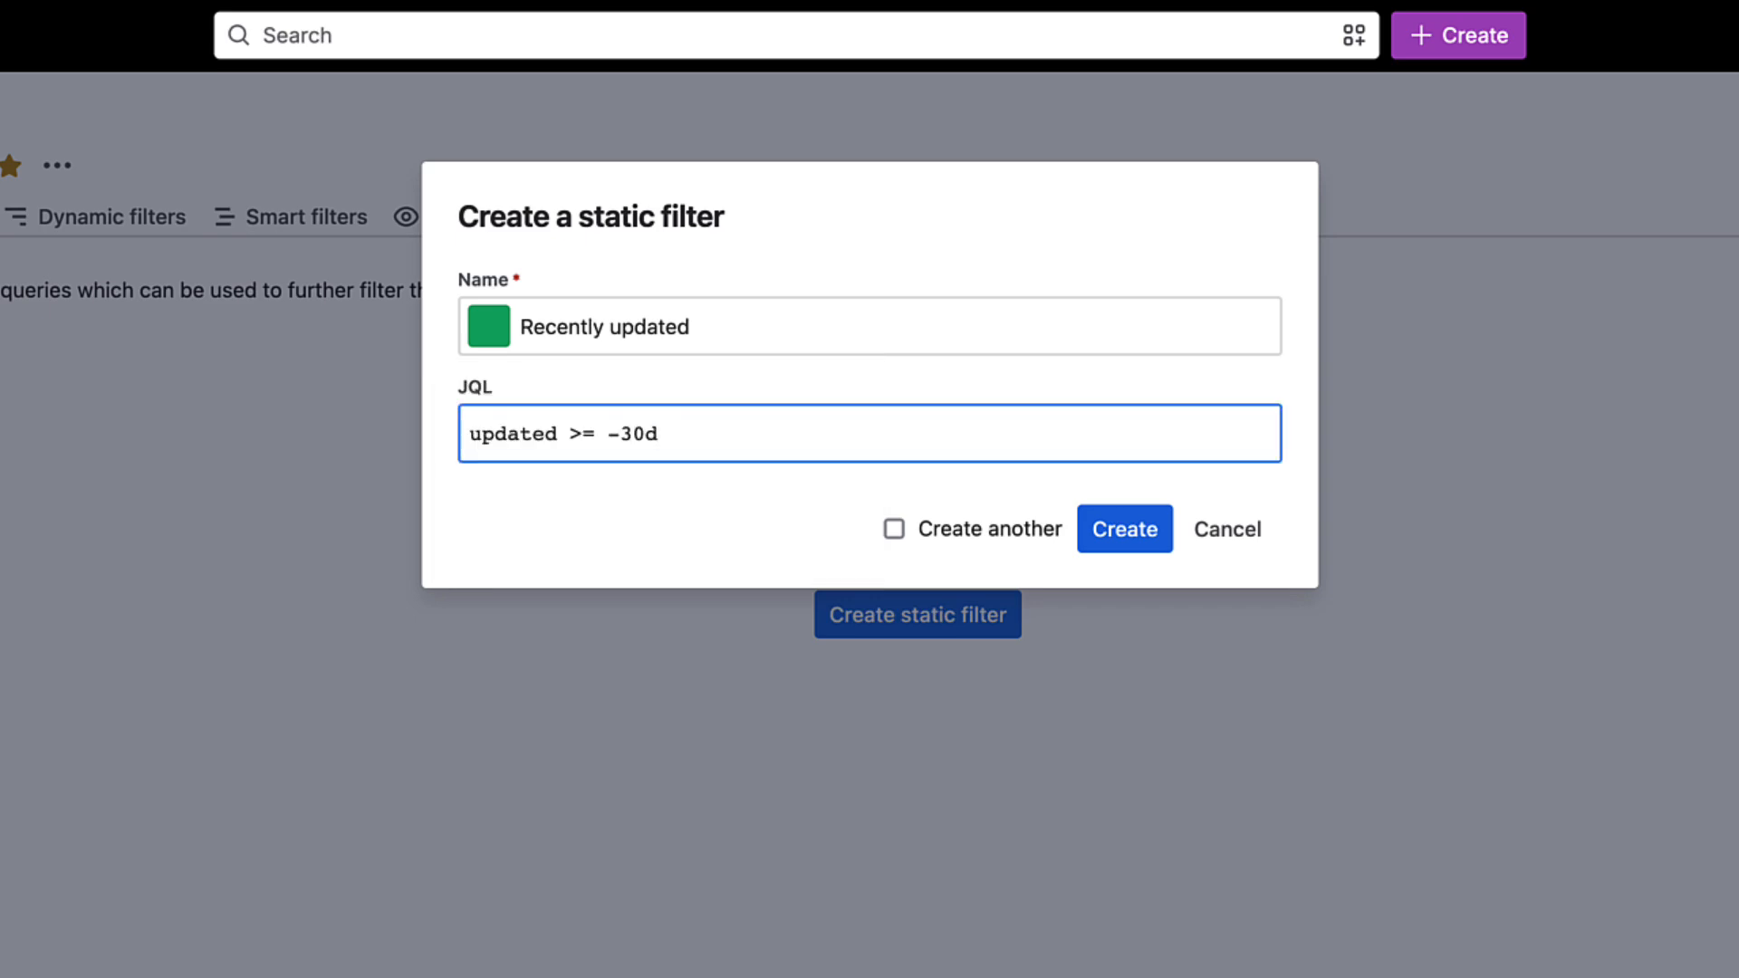
left_click(1125, 529)
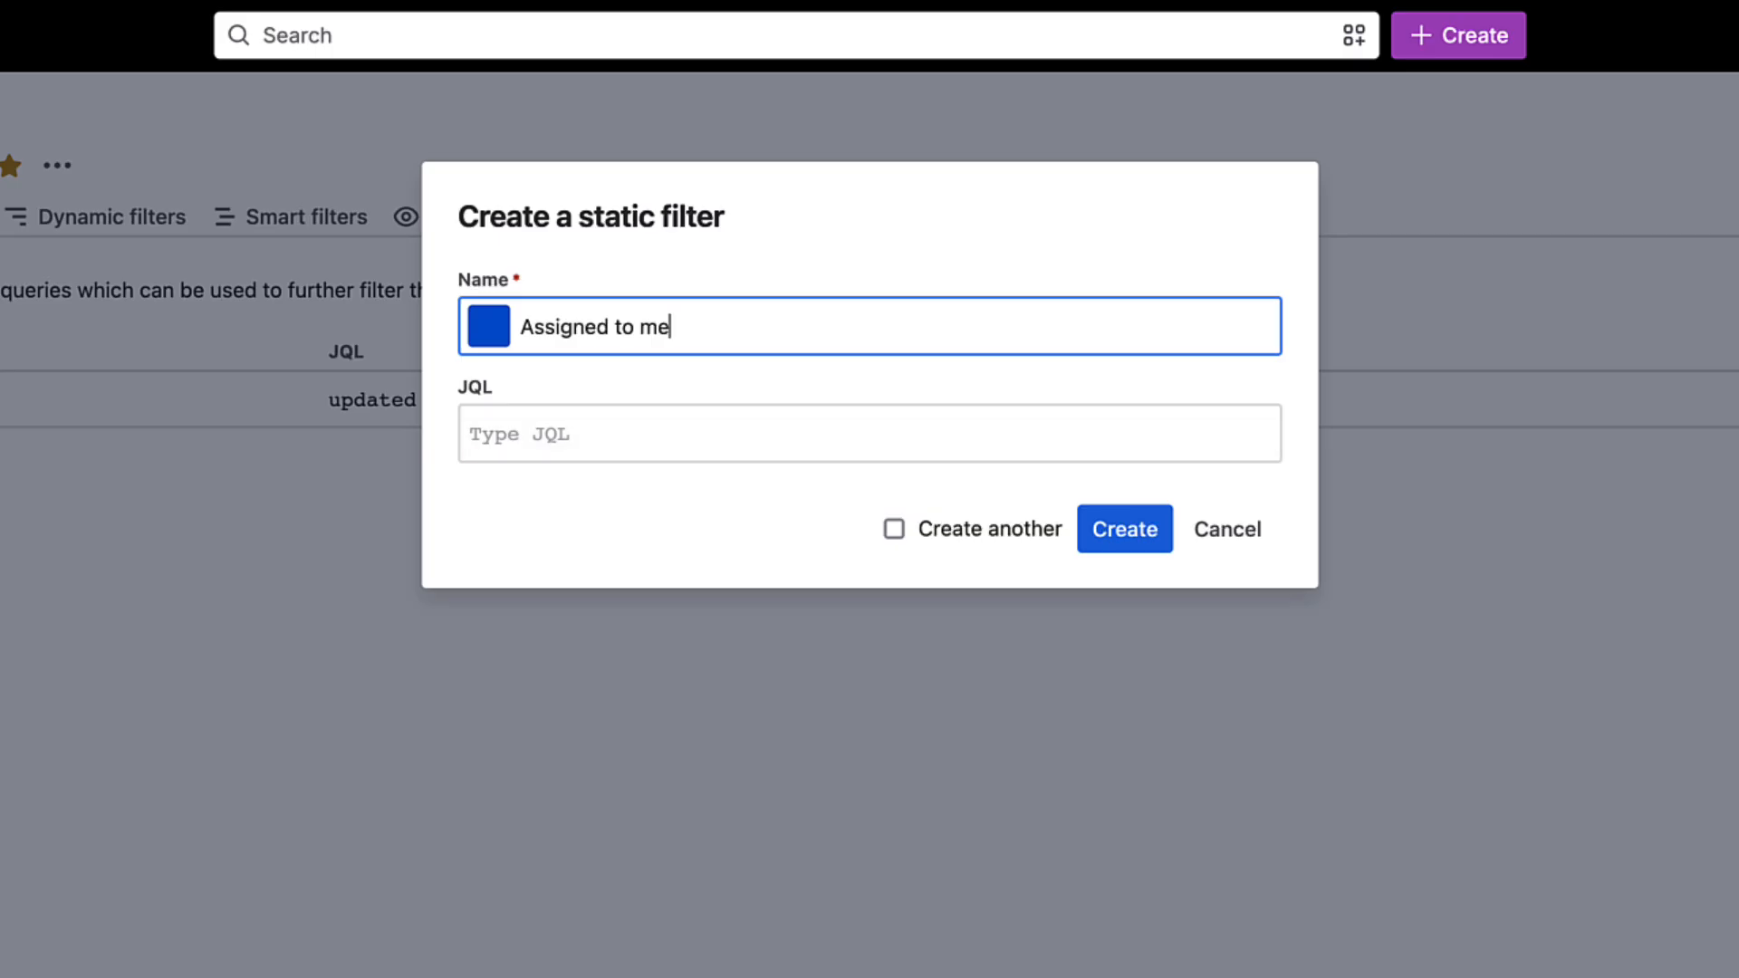
- Create an orange static filter named Assigned to me with the JQL assignee = currentUser()
left_click(489, 326)
left_click(545, 400)
left_click(1077, 433)
type("assignee = currentUser()")
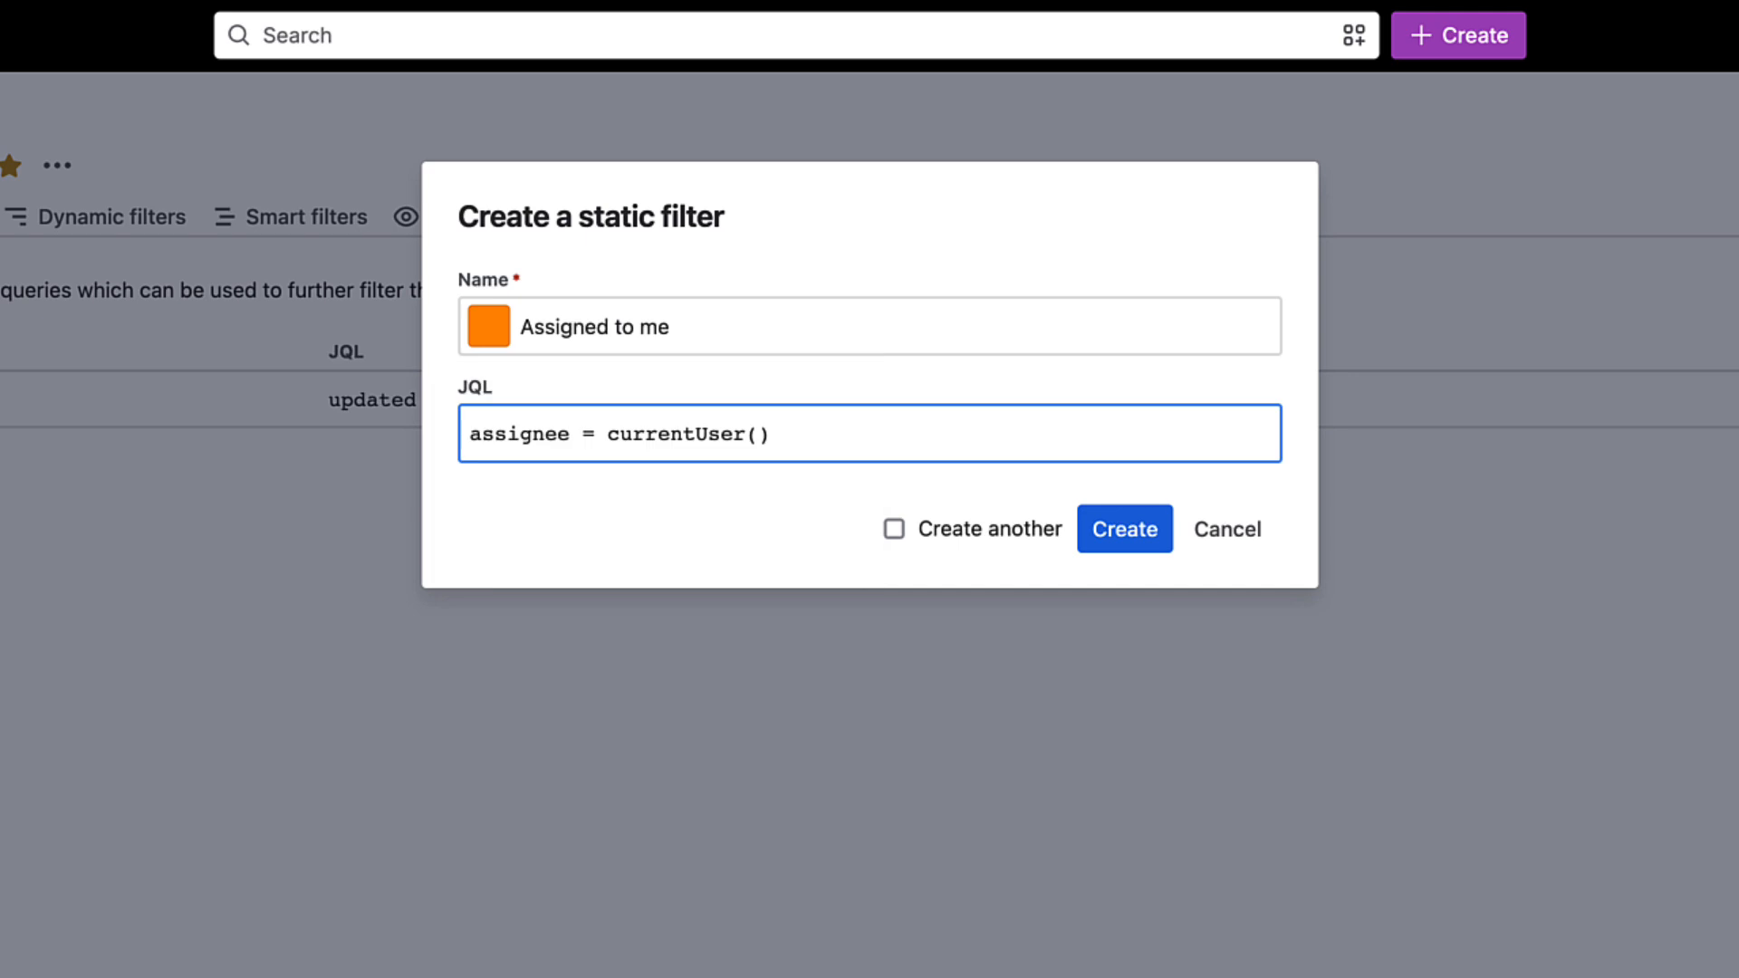
left_click(1125, 529)
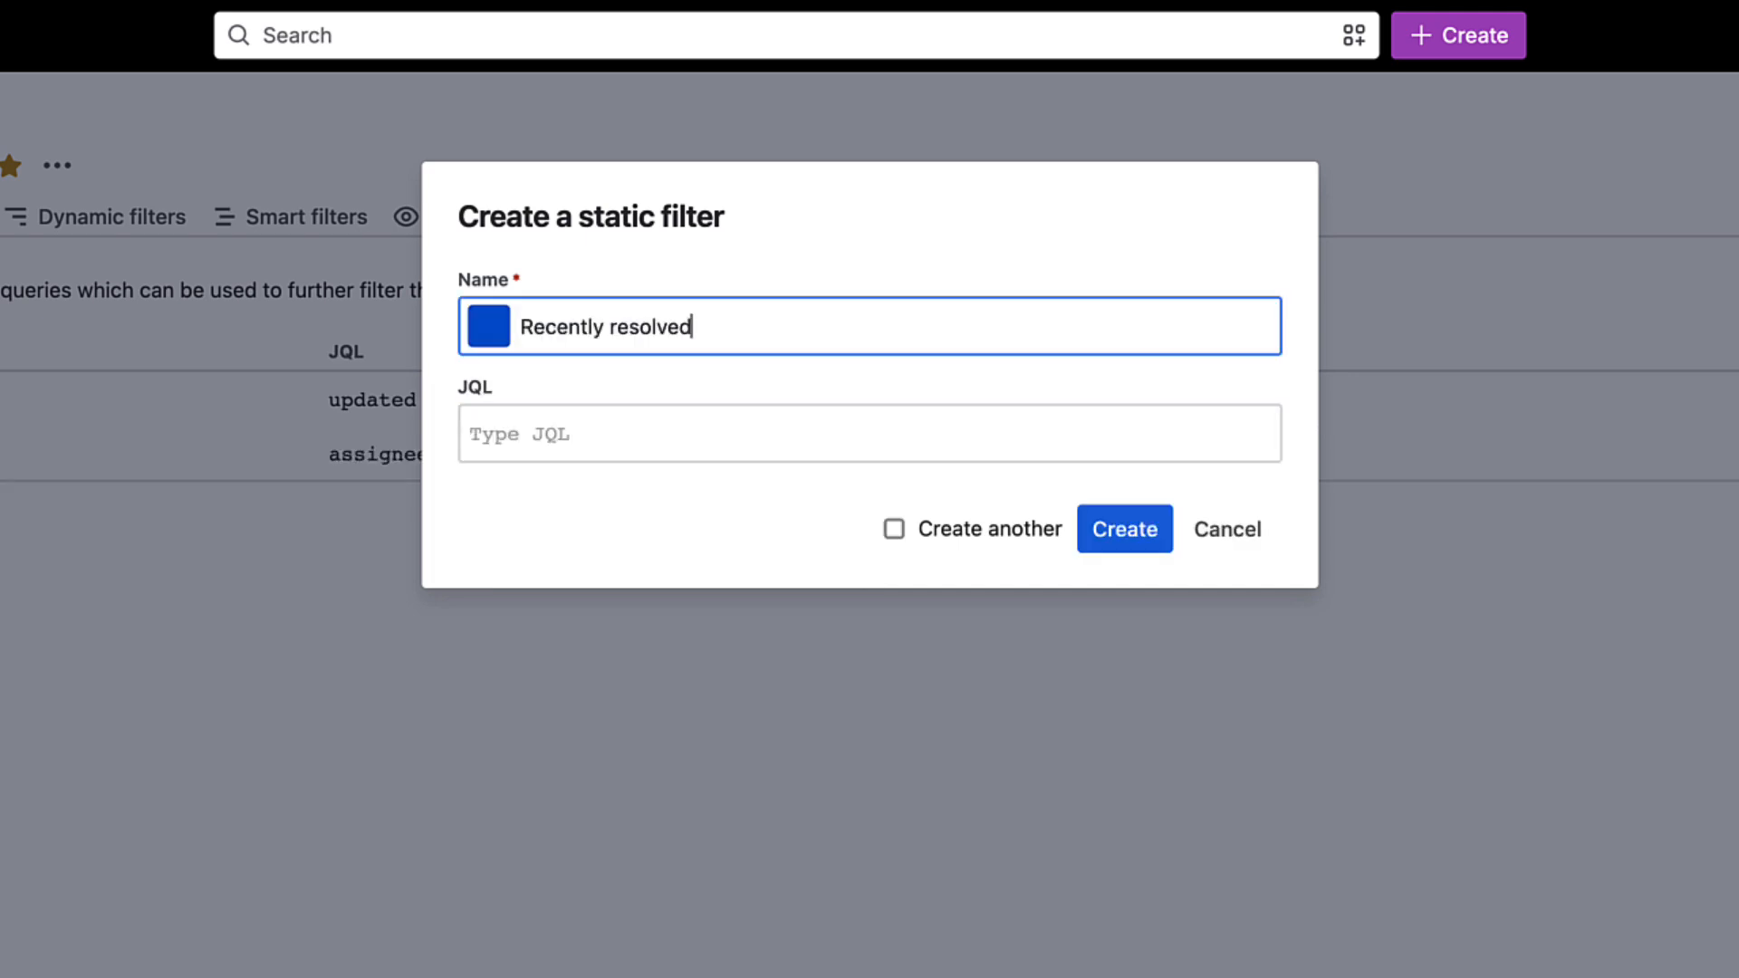
- Create a light blue static filter named Recently resolved with the JQL statusCategory = Done AND resolutiondate >= -2w
left_click(489, 326)
left_click(776, 456)
left_click(870, 434)
type("statusCategory = Done AND resolutiondate >= -2w")
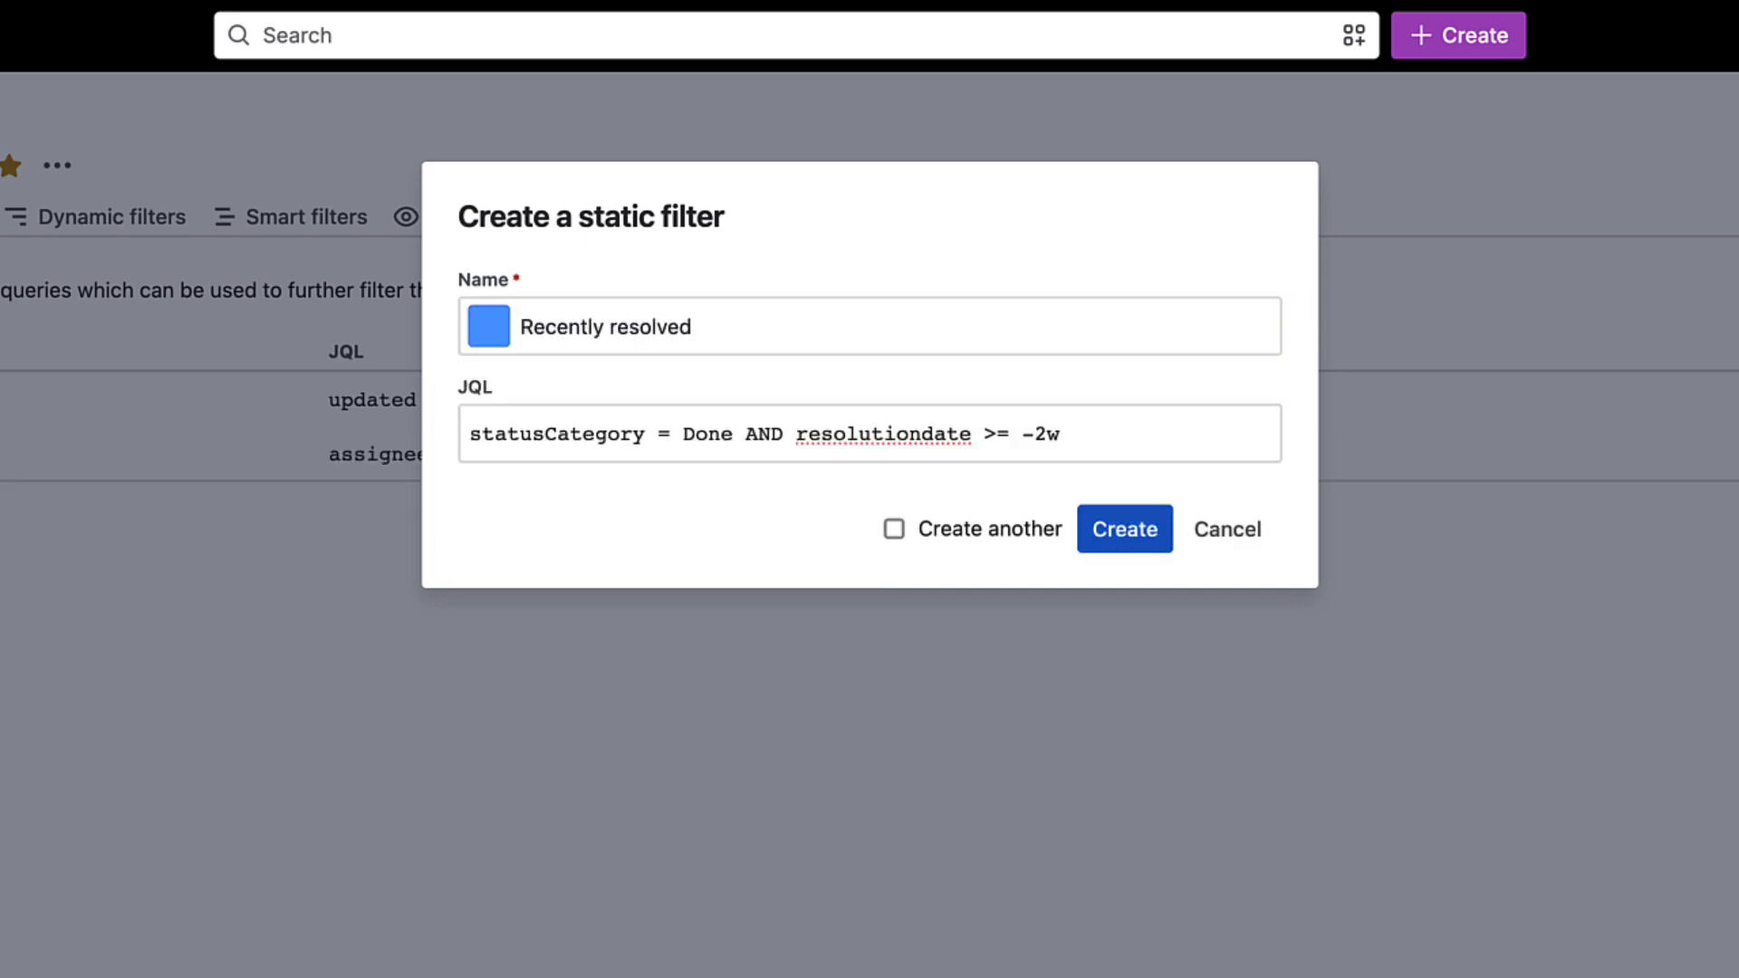
left_click(1125, 529)
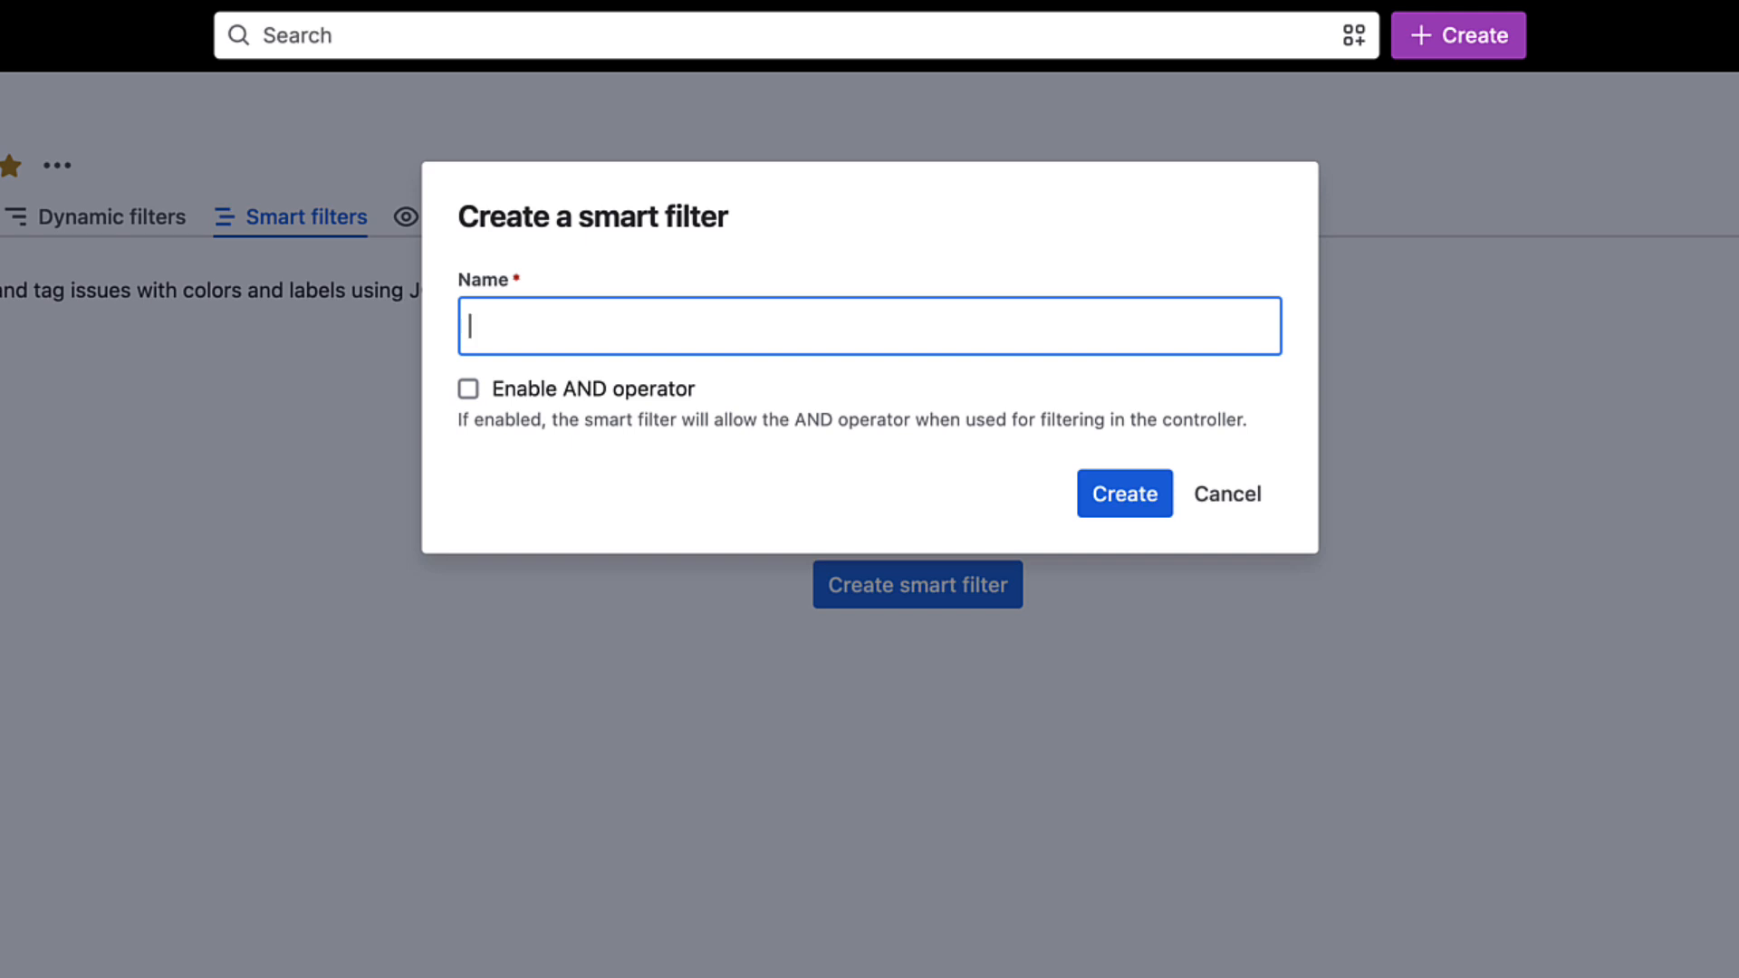
- Create a smart filter named Teams without the AND operator
type("Teams")
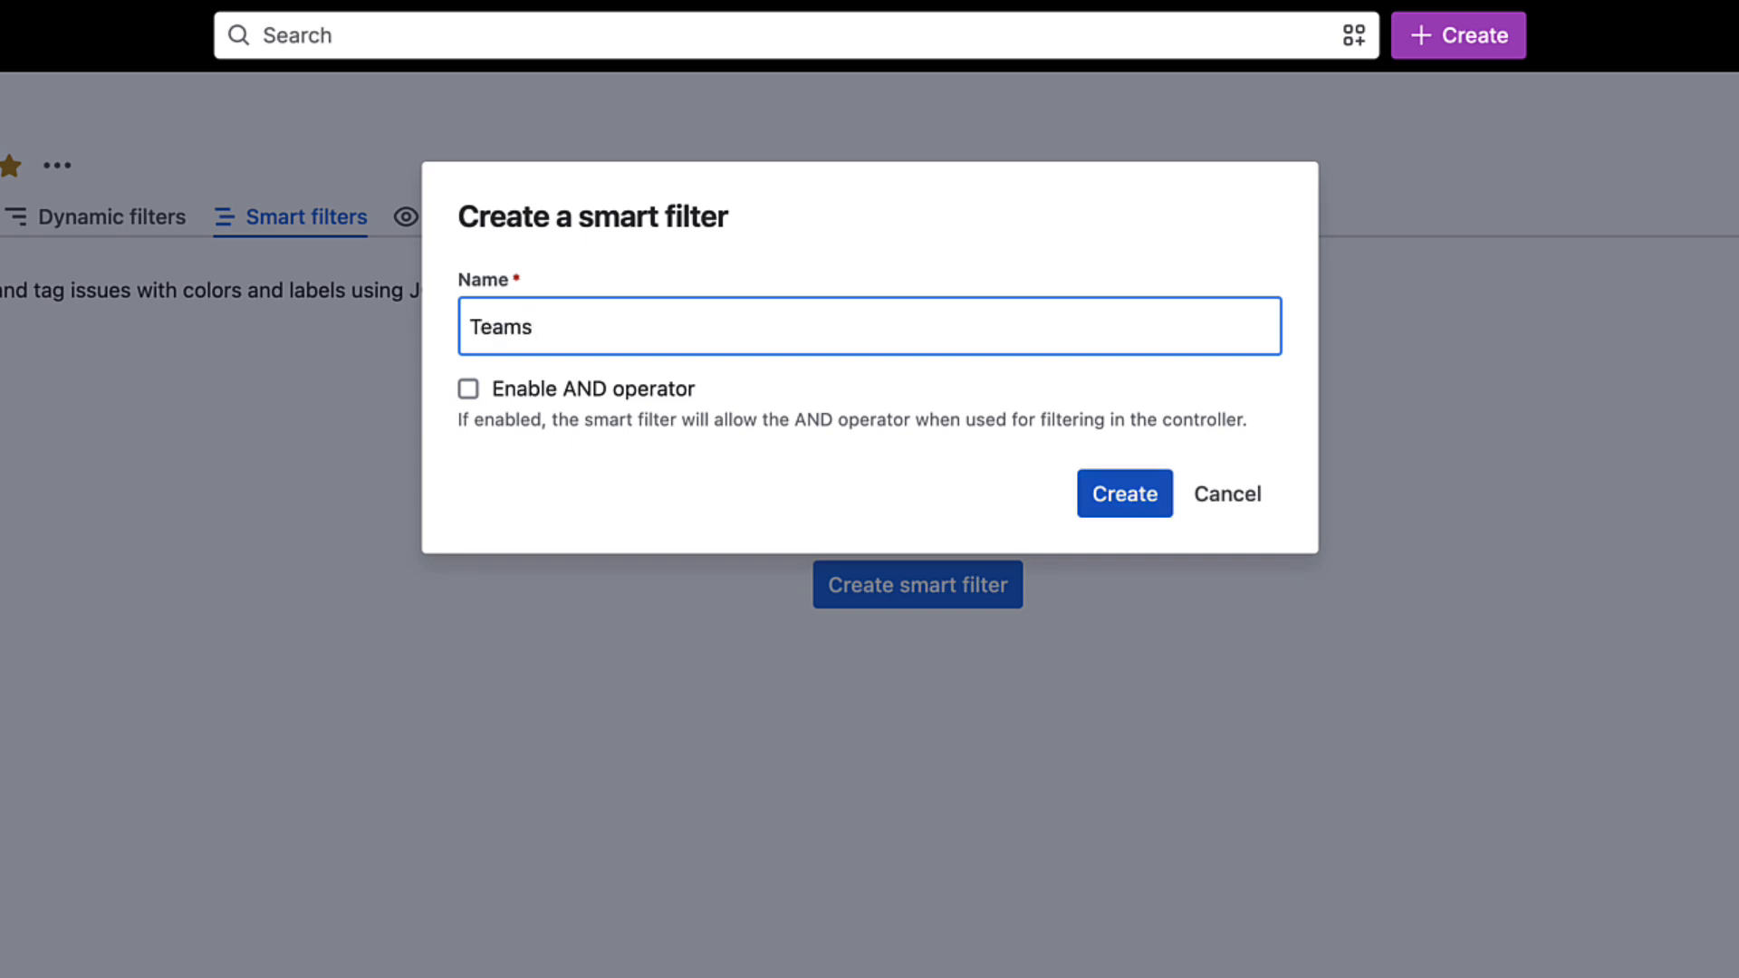
key("Return")
key("Return")
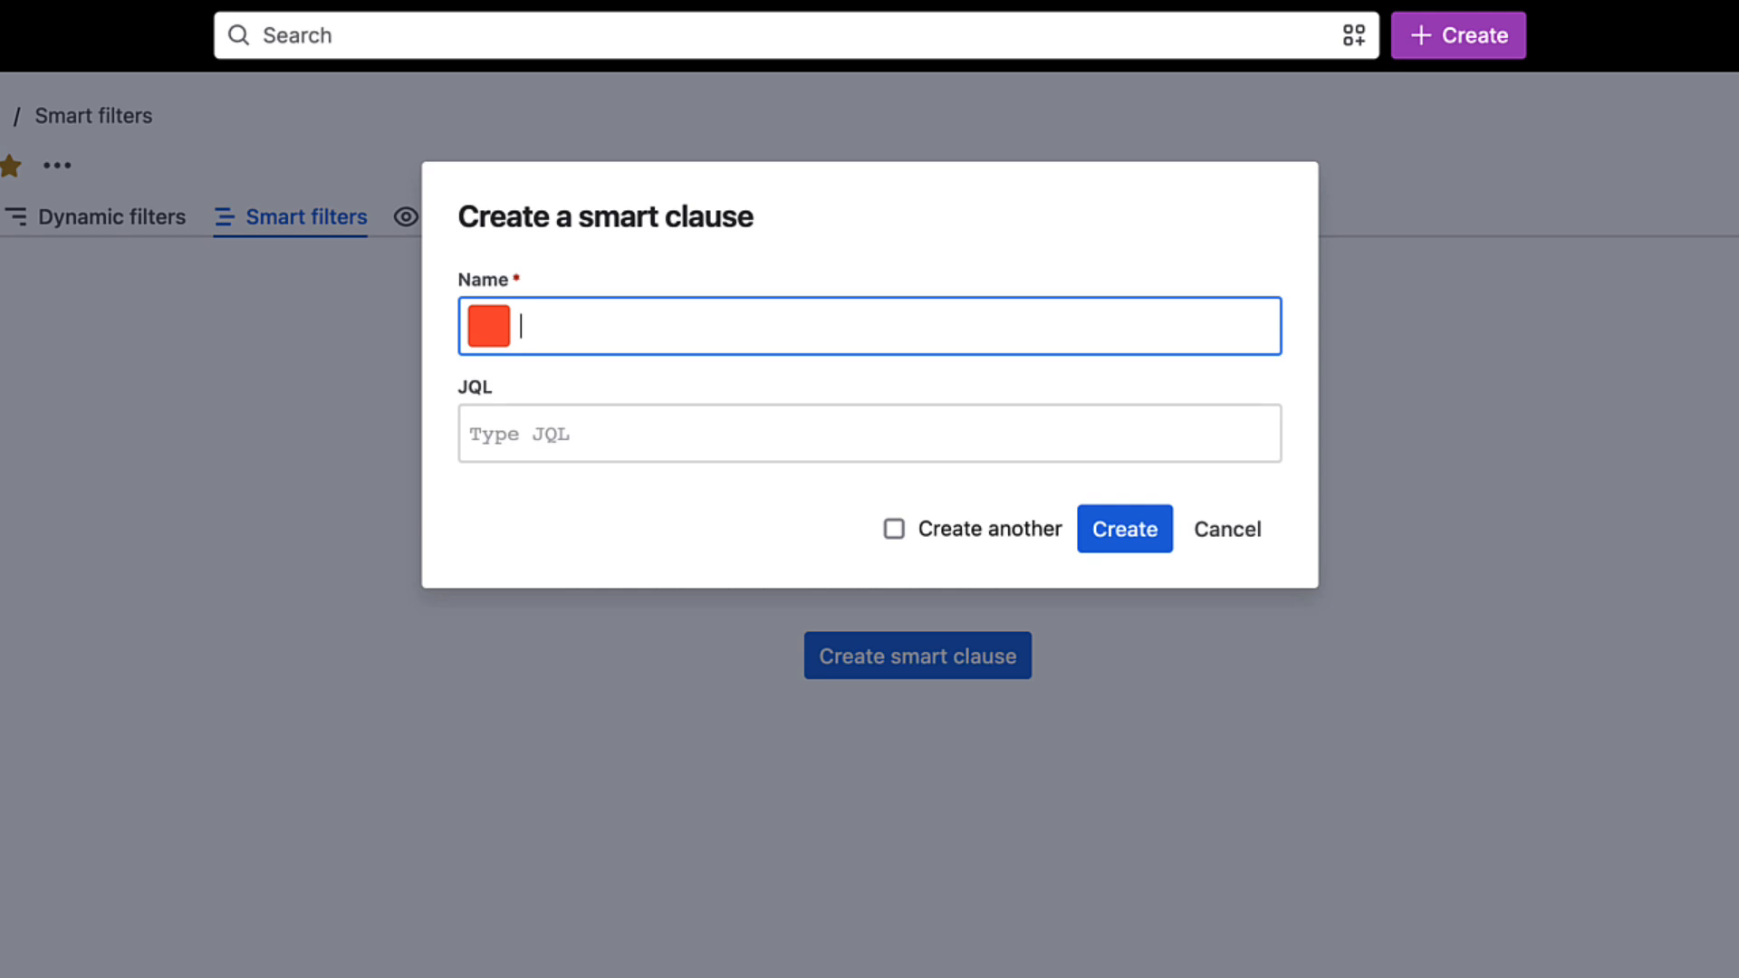
- Create a dark purple smart clause named Fab 4 with the JQL assignee in membersOf("Fab 4")
type("Fab 4")
left_click(489, 326)
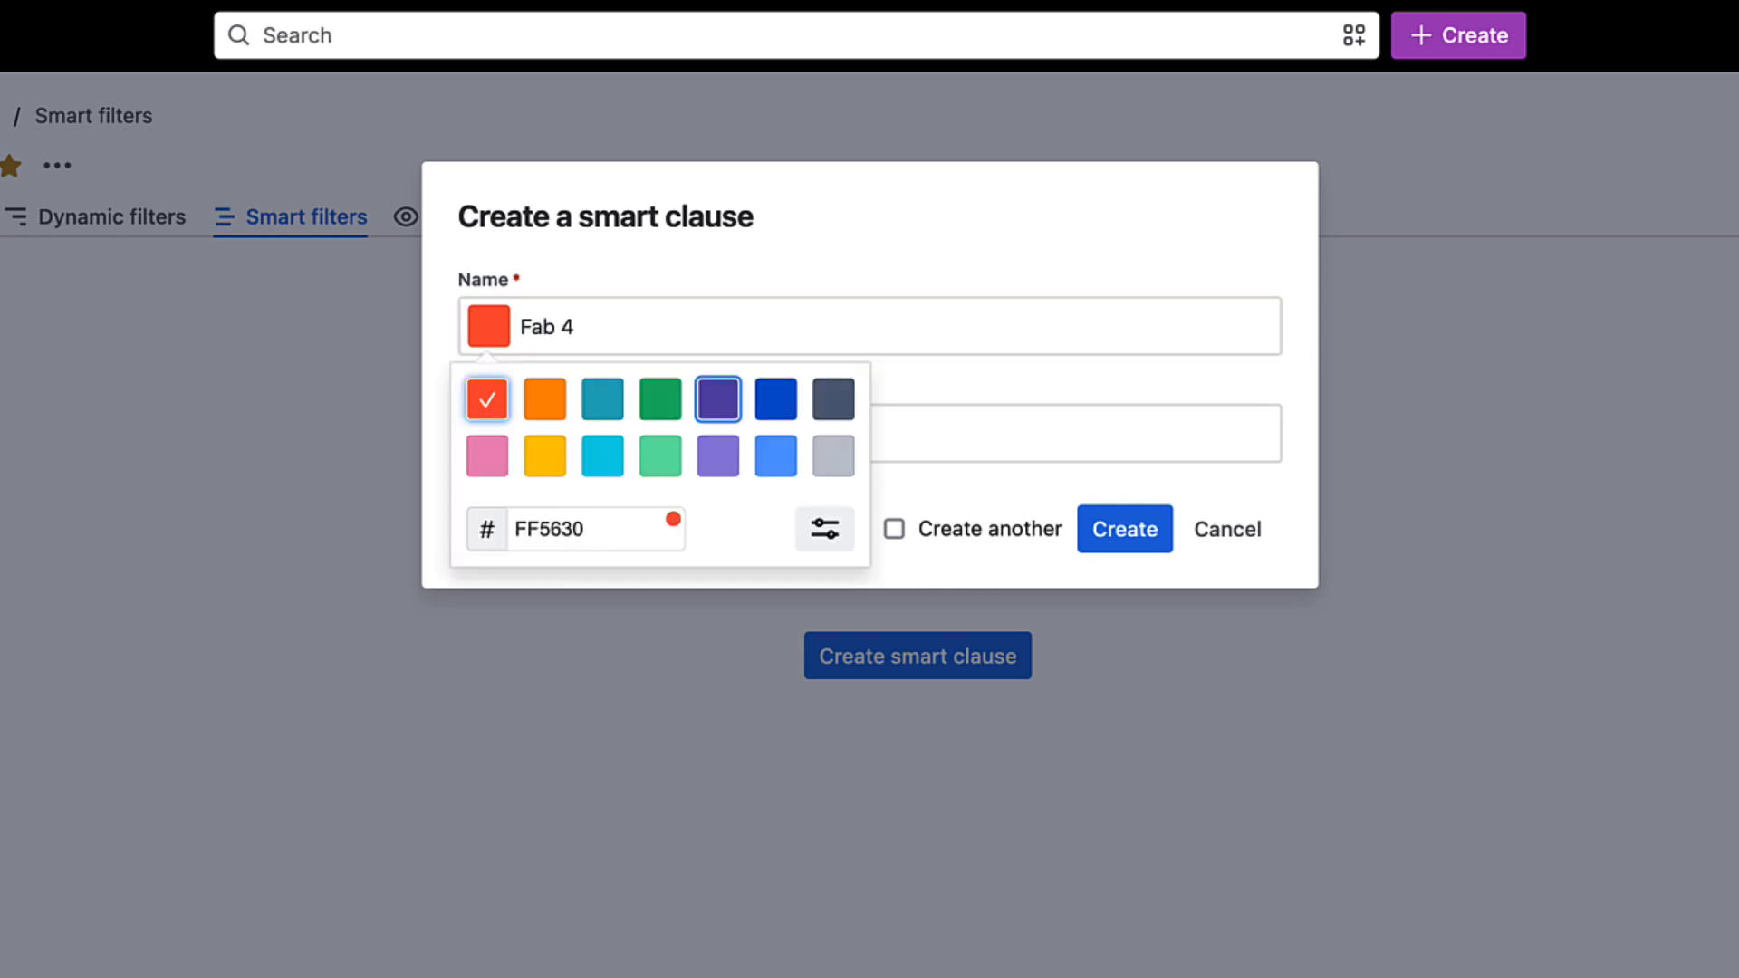
left_click(719, 399)
left_click(1074, 434)
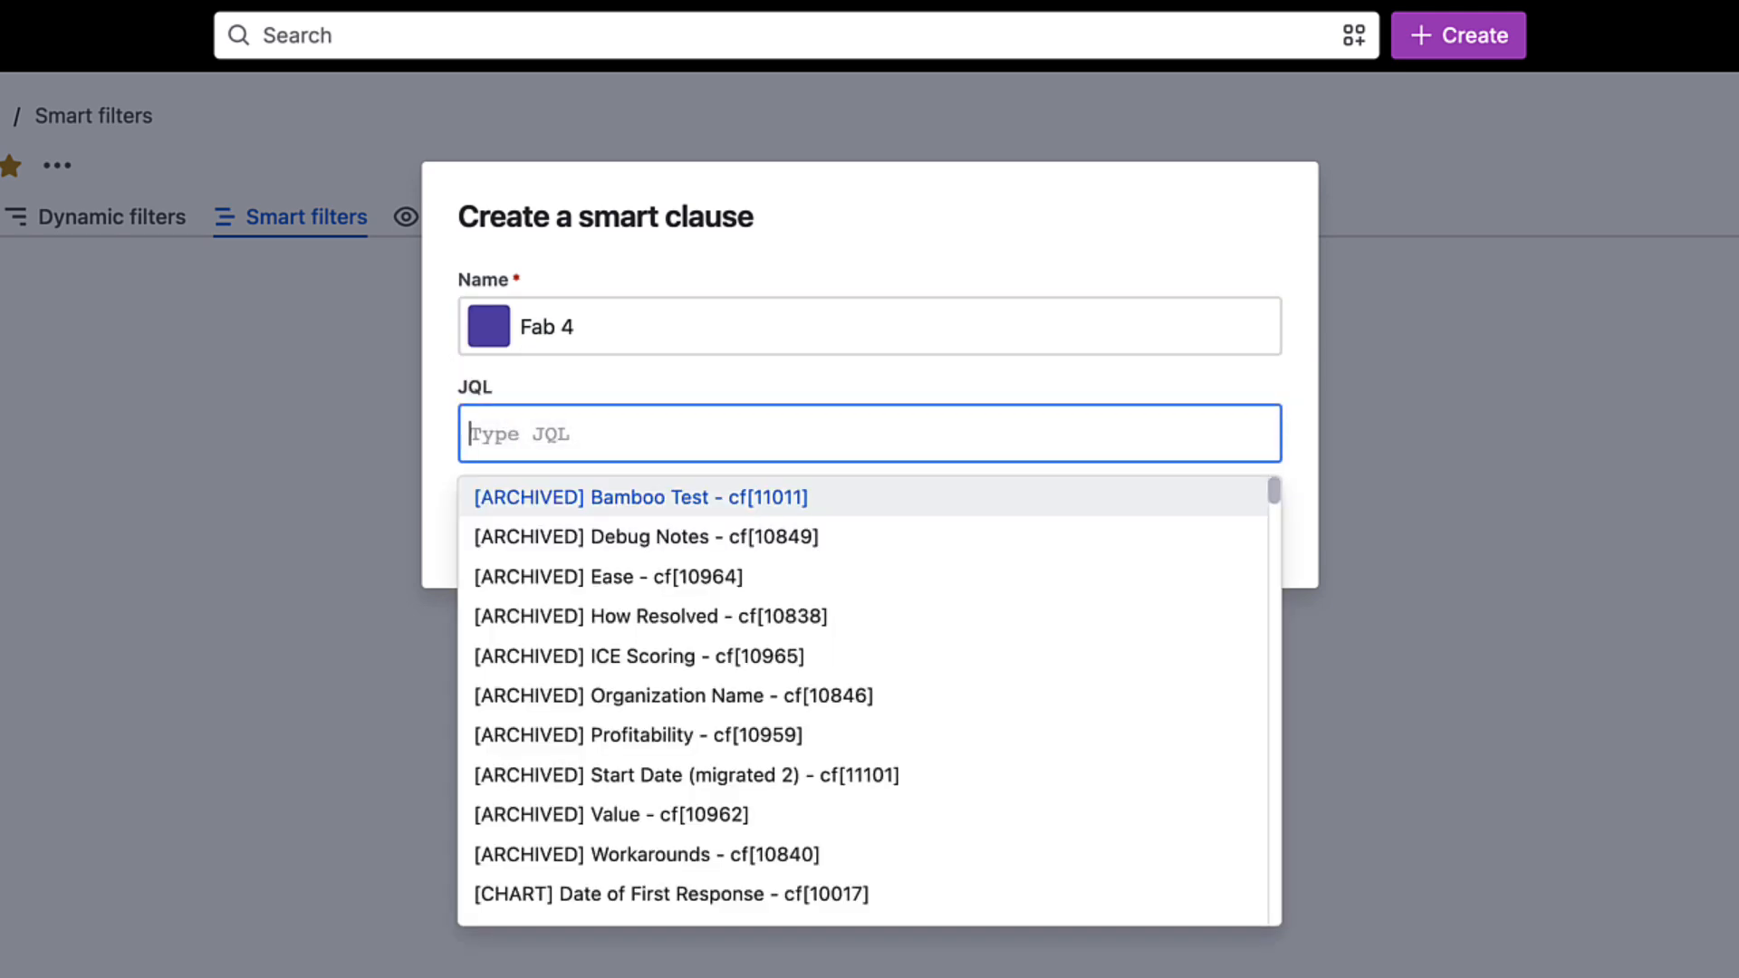
type("assignee in membersOf(\"Fab 4")
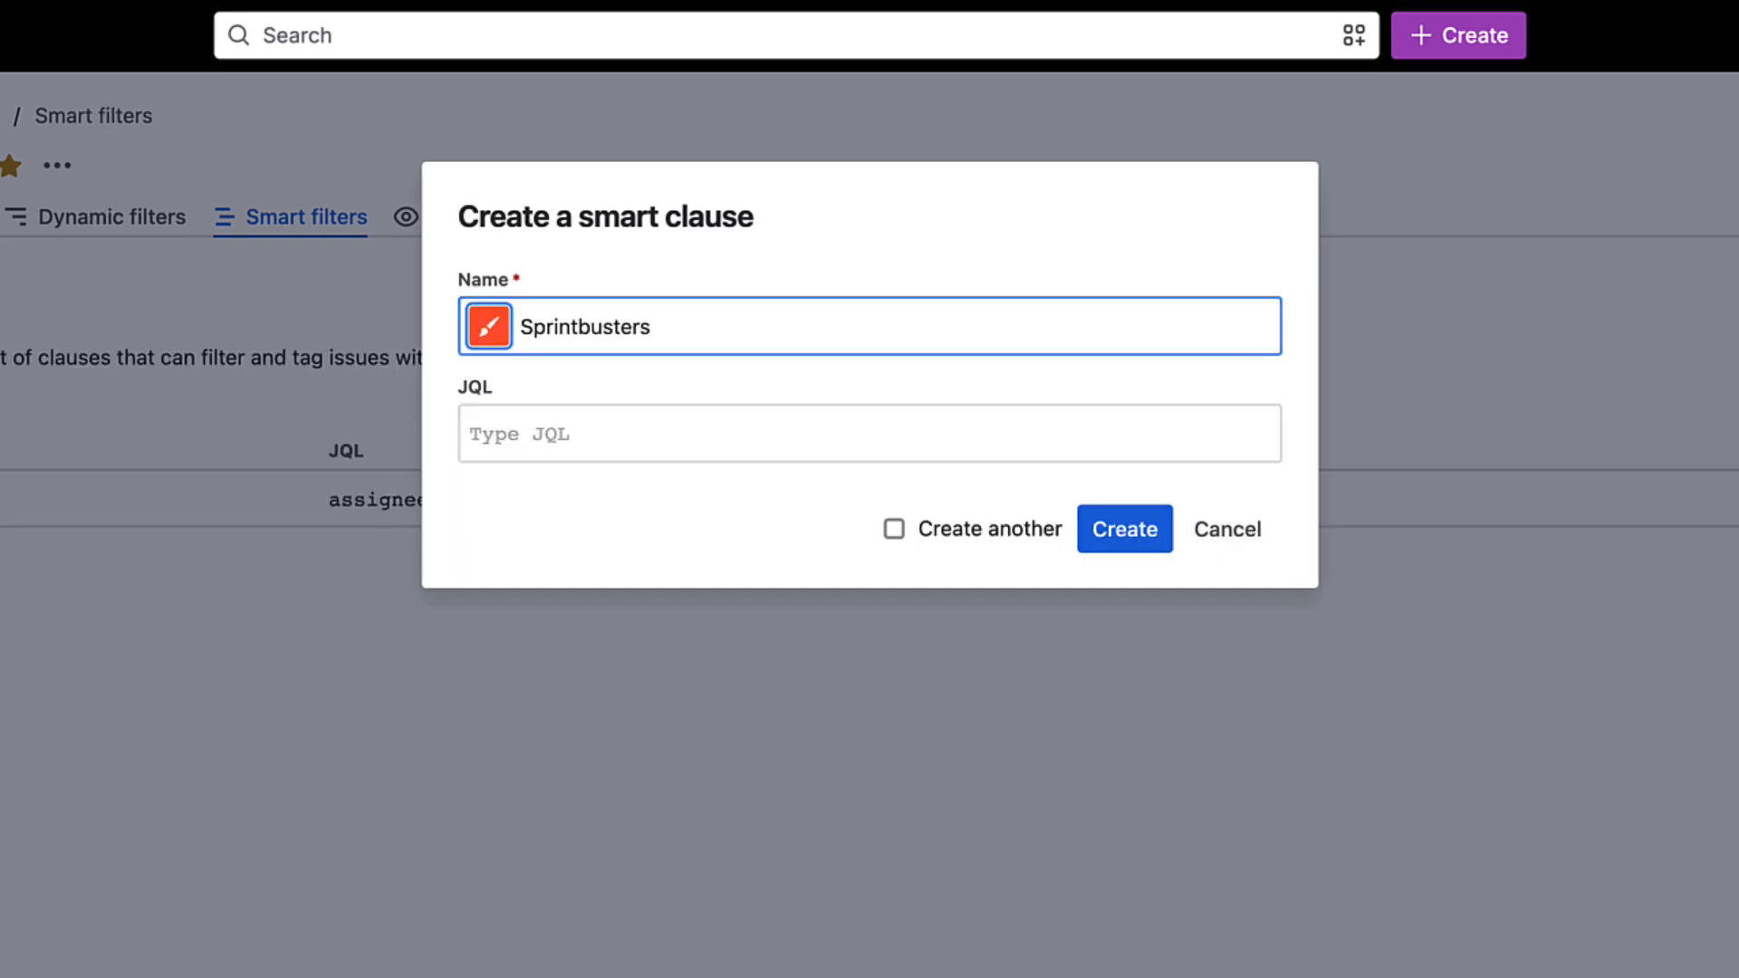
- Create a light green smart clause named Sprintbusters with the JQL assignee in membersOf("Sprintbusters")
left_click(488, 326)
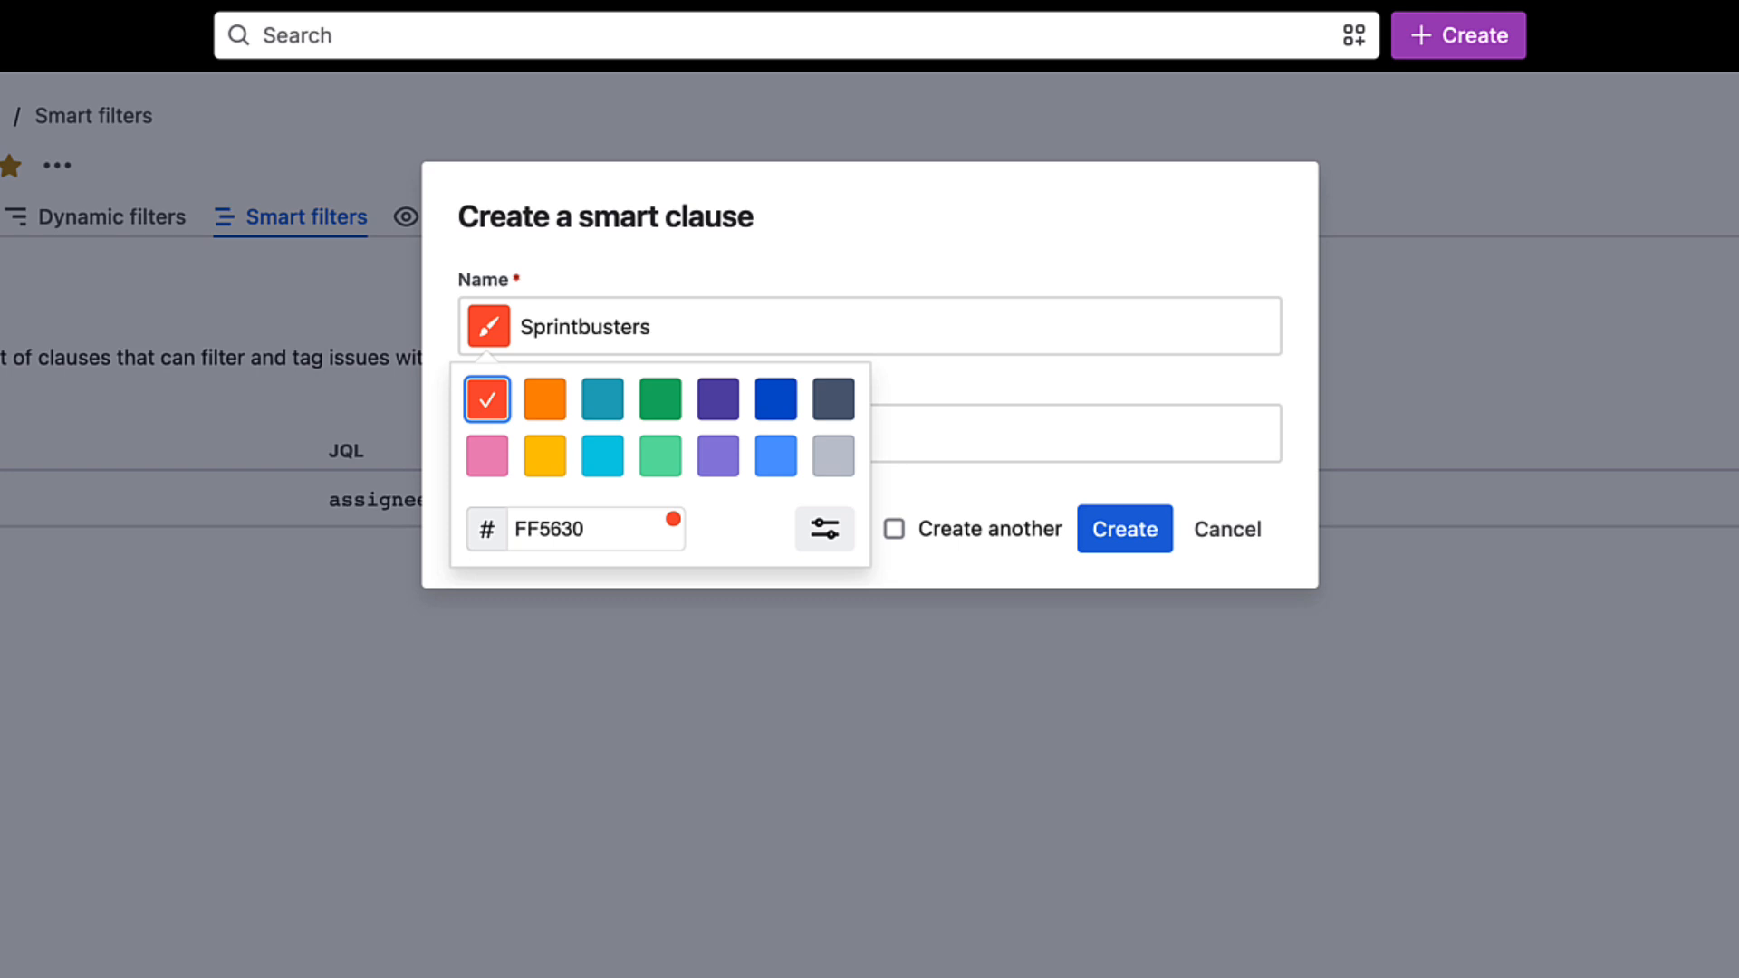
left_click(660, 456)
left_click(997, 434)
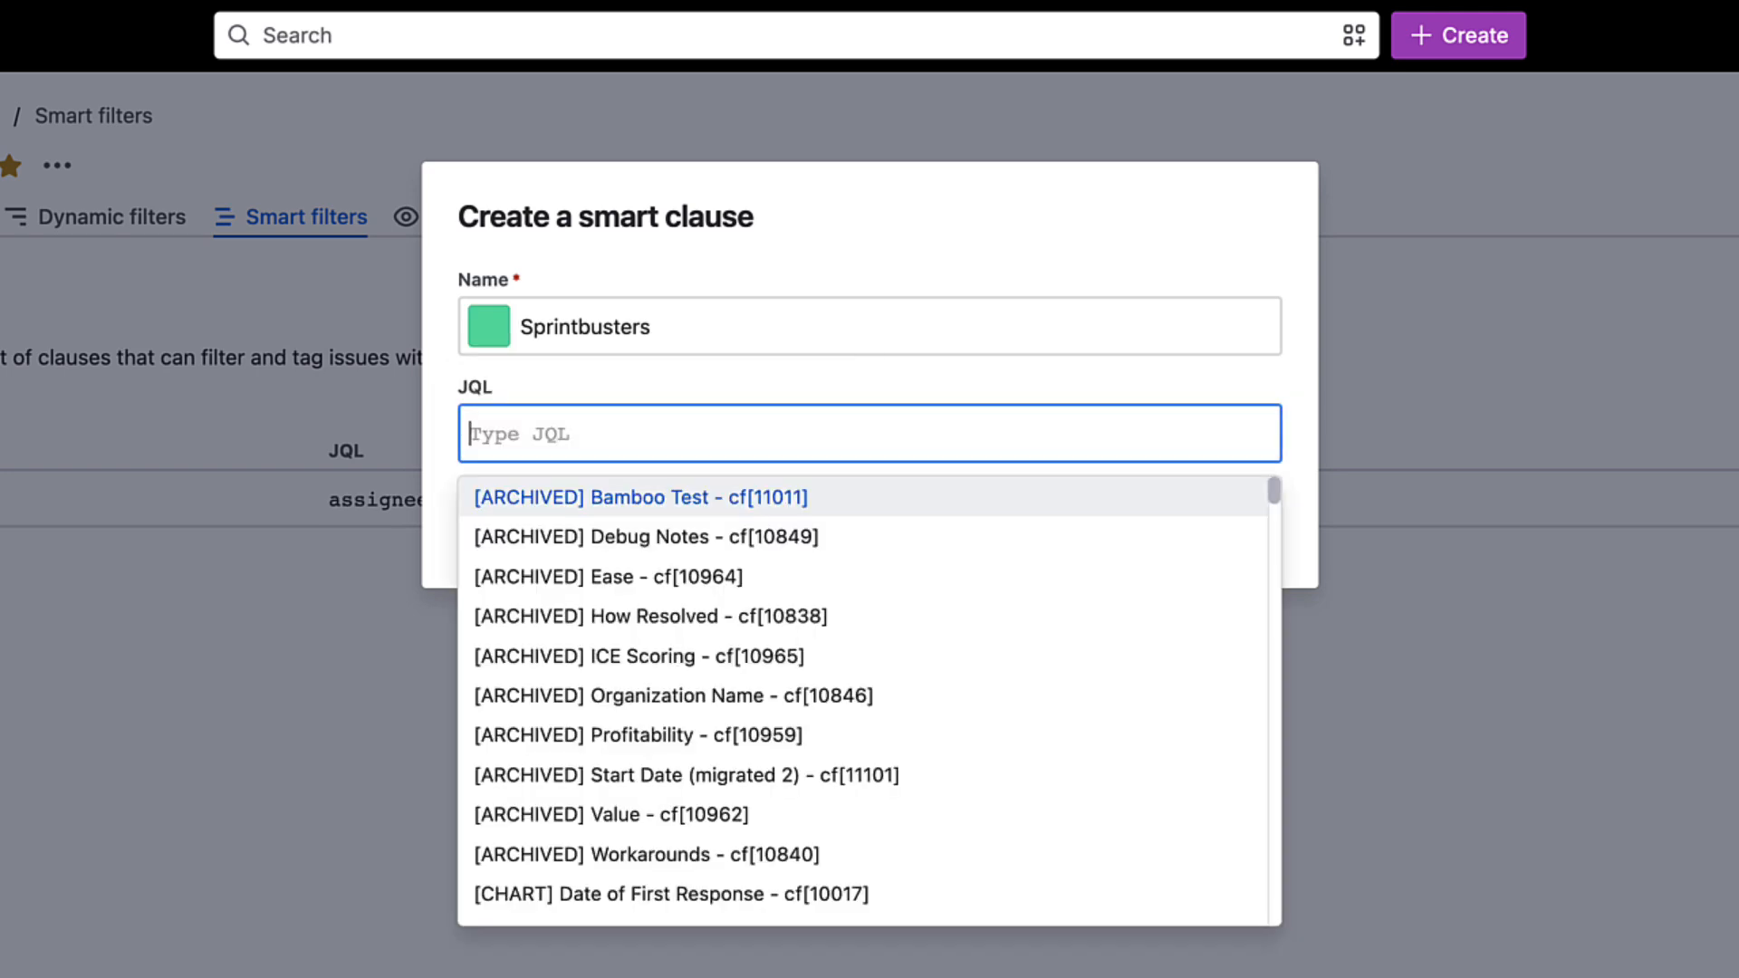
type("ass")
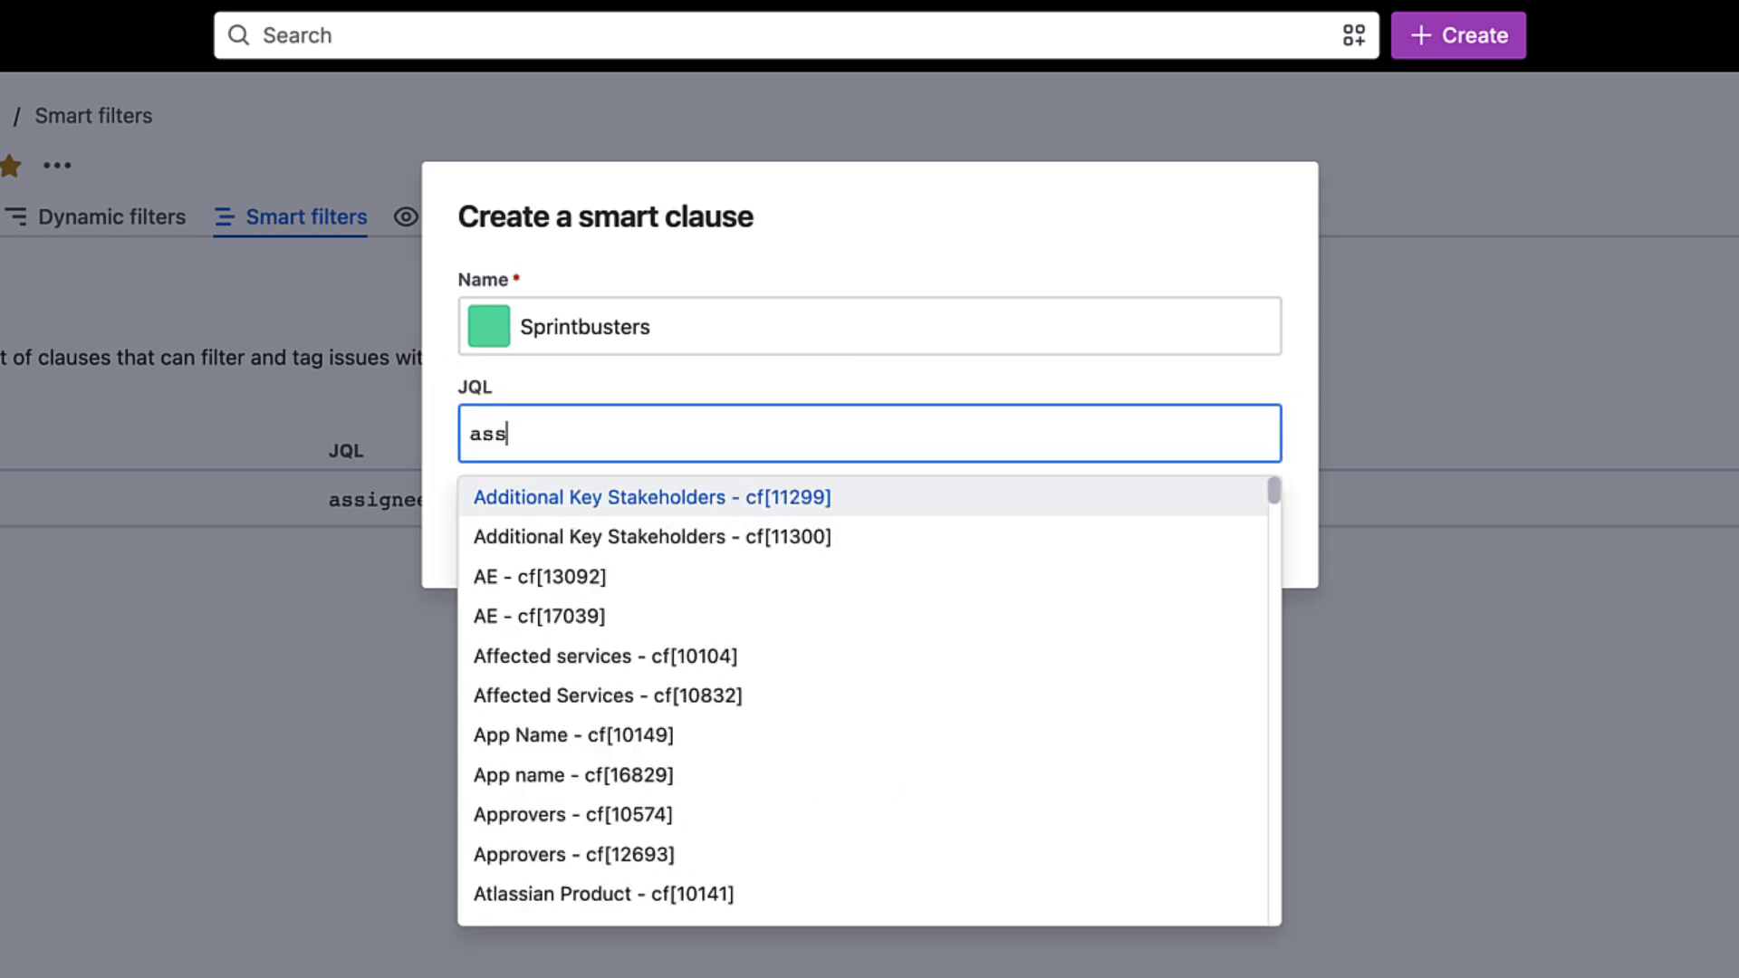
type("ignee in membersOf(\"Sprintbusters")
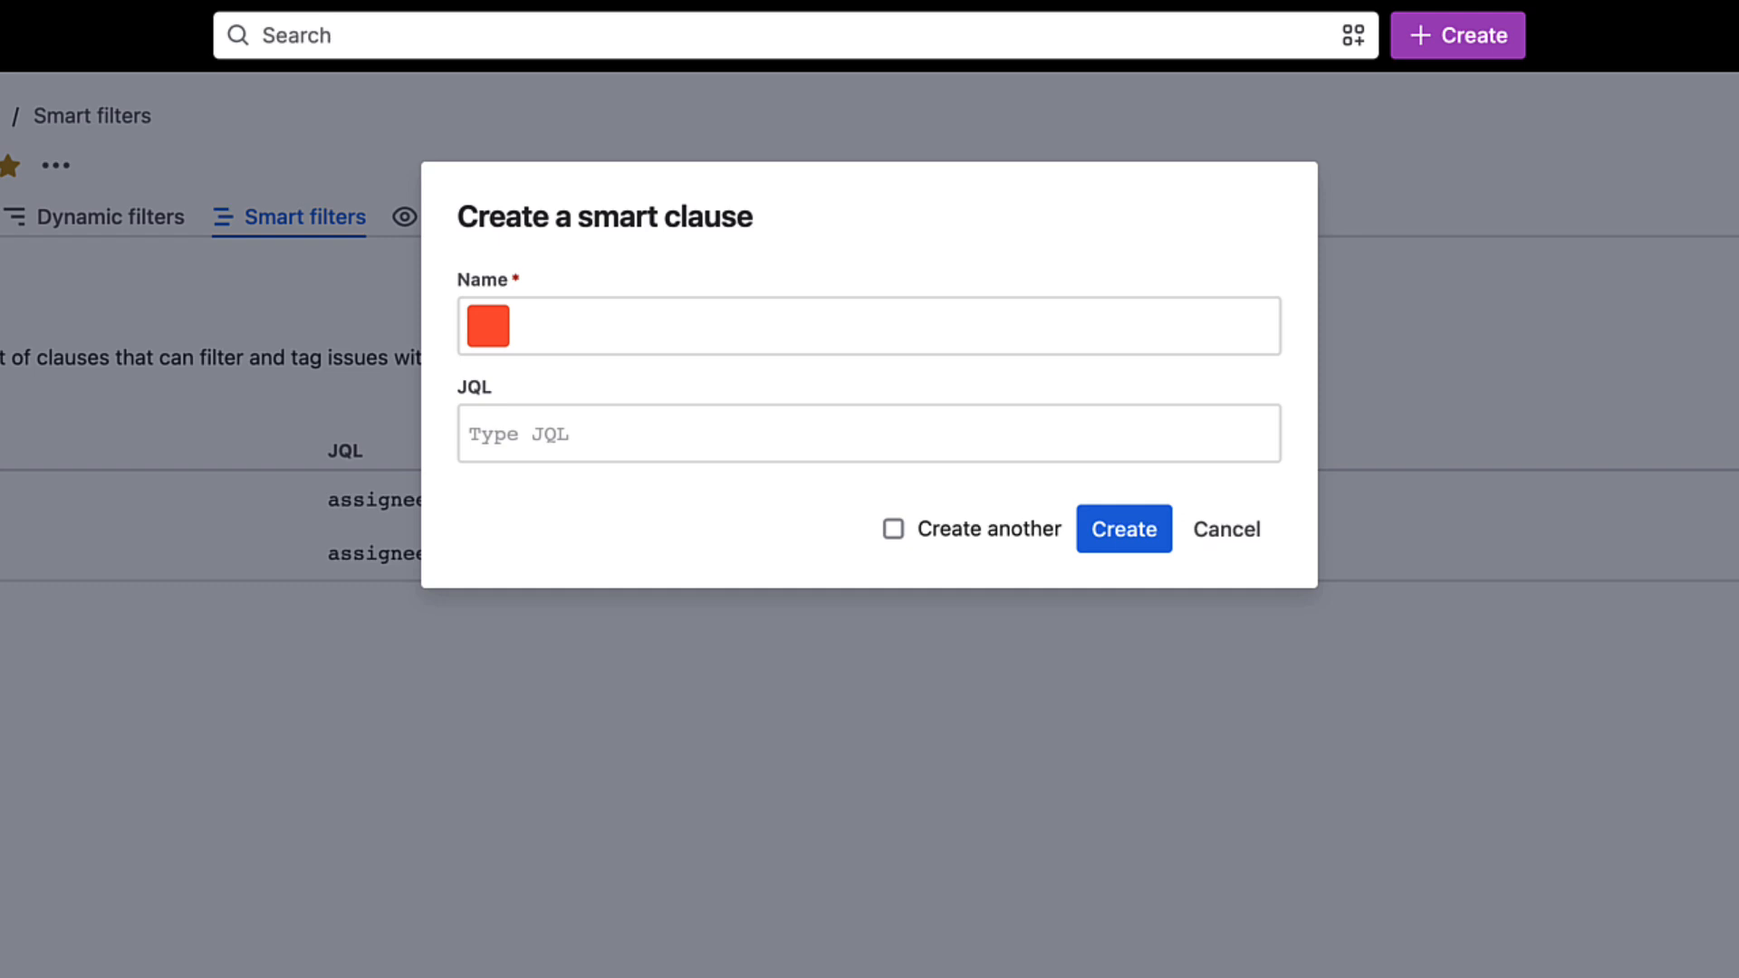
- Create a red smart clause named D&D with the JQL assignee in membersOf("D&D")
type("D&D")
left_click(488, 326)
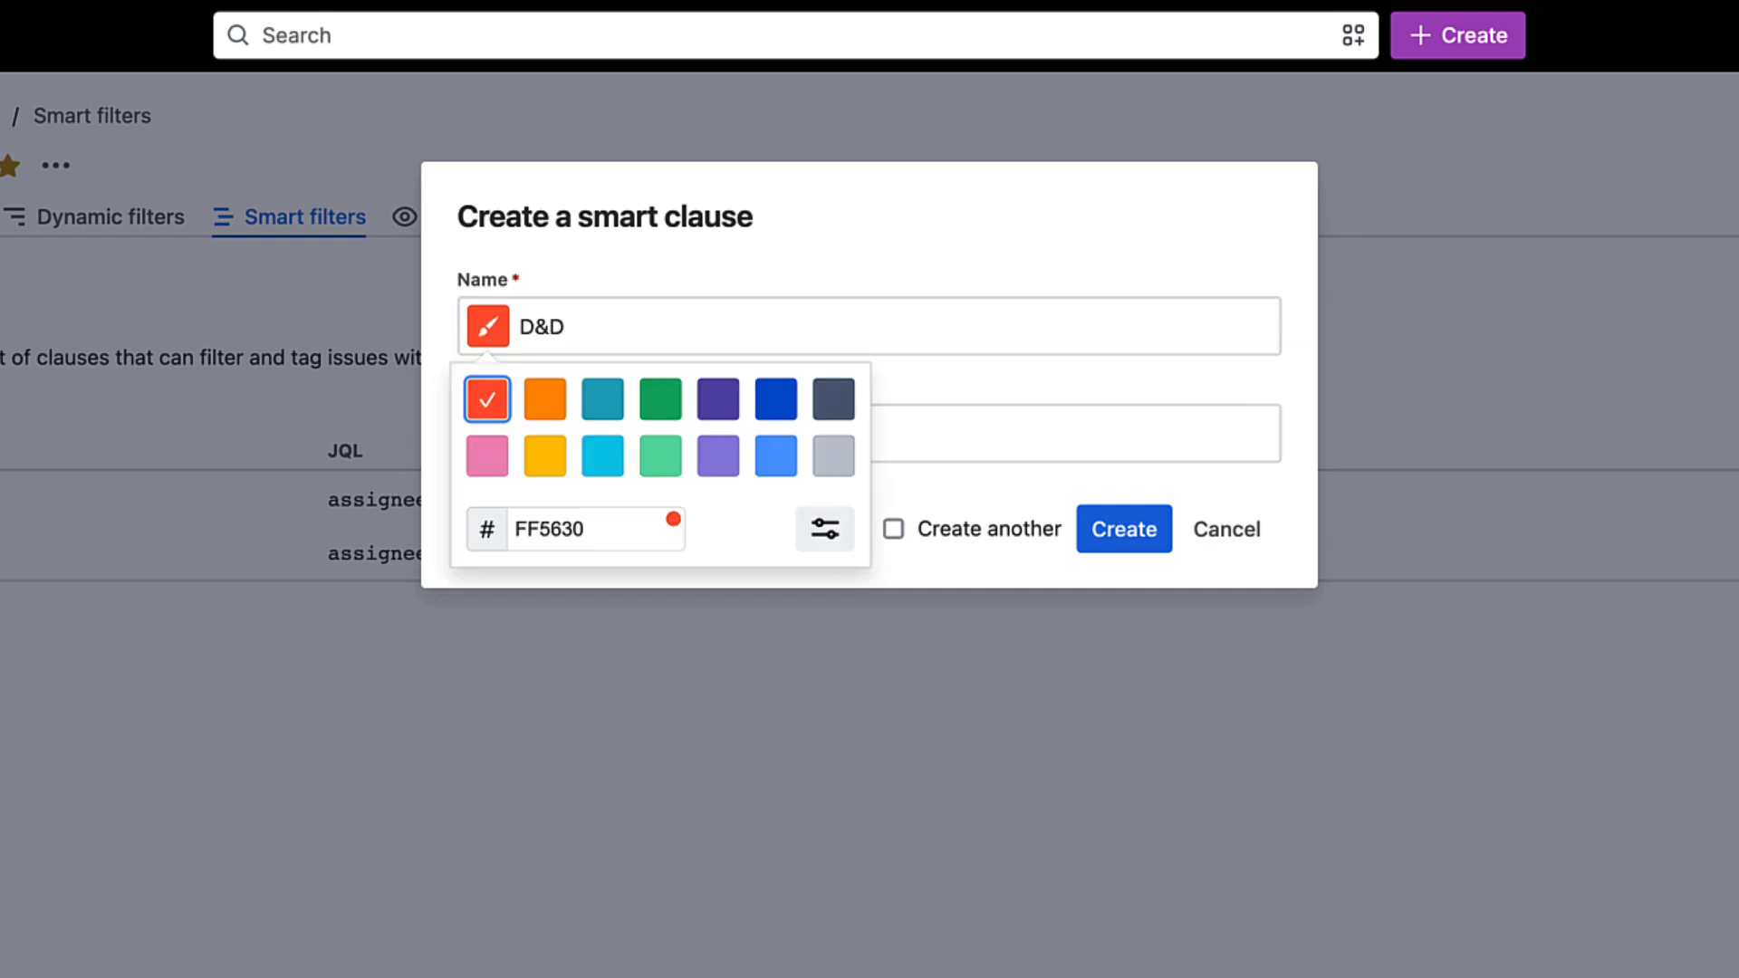
left_click(996, 434)
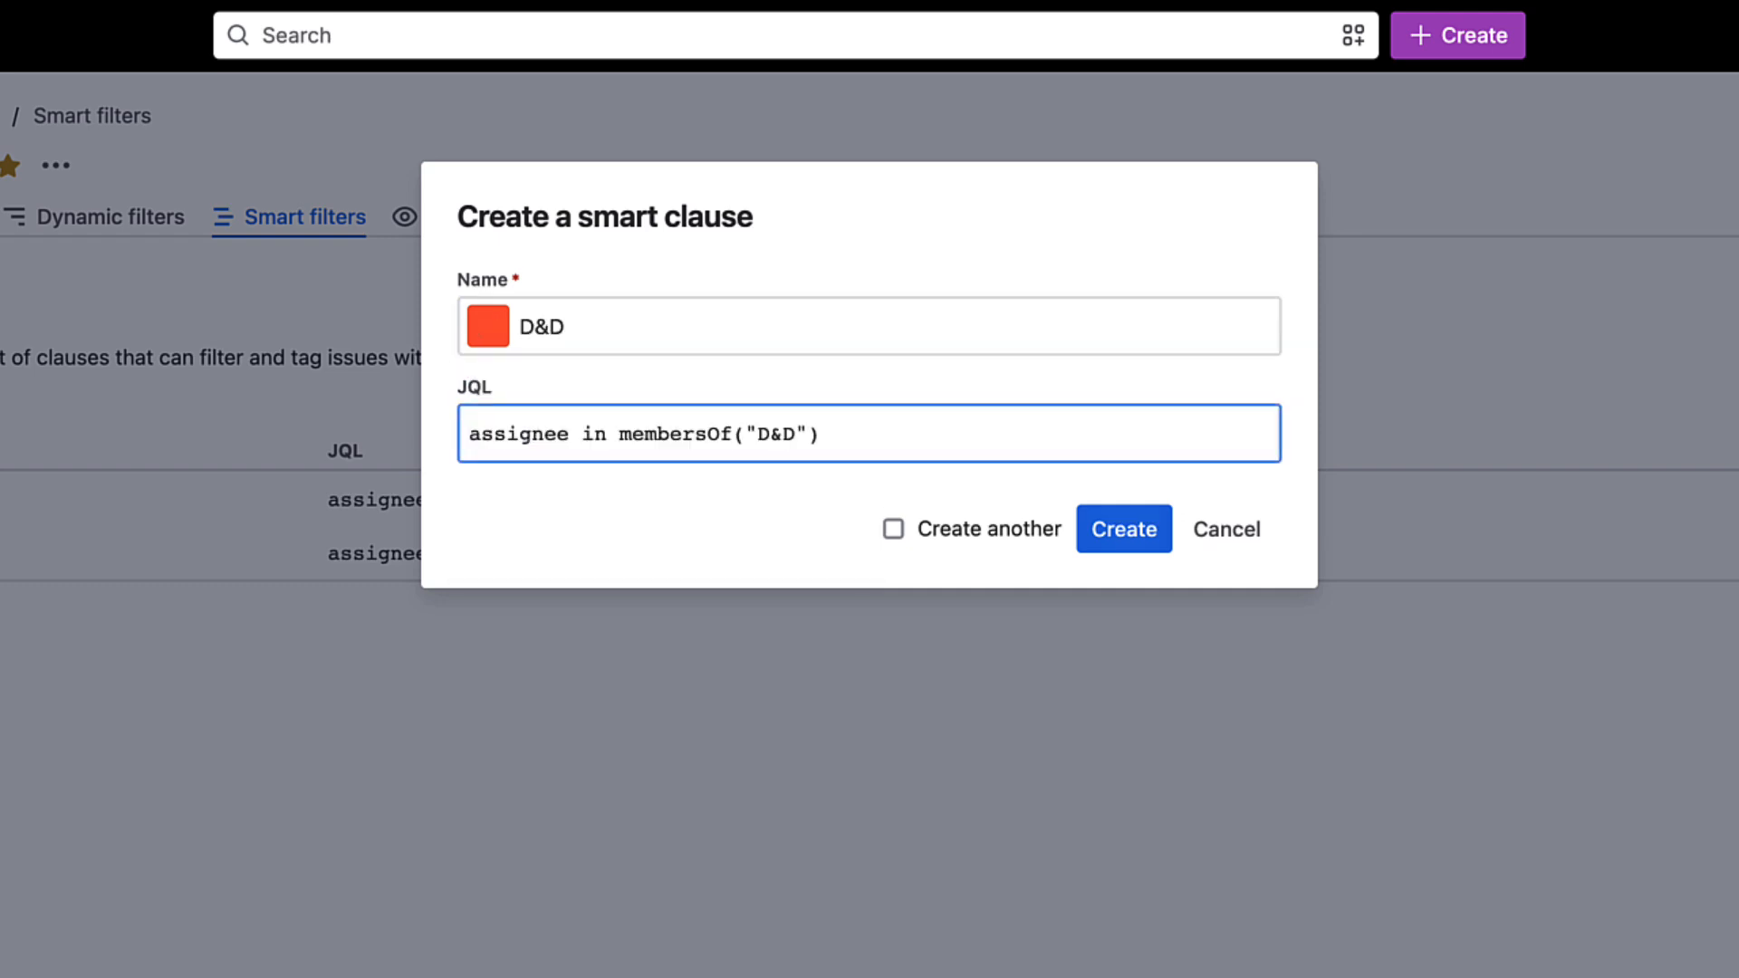
left_click(1125, 529)
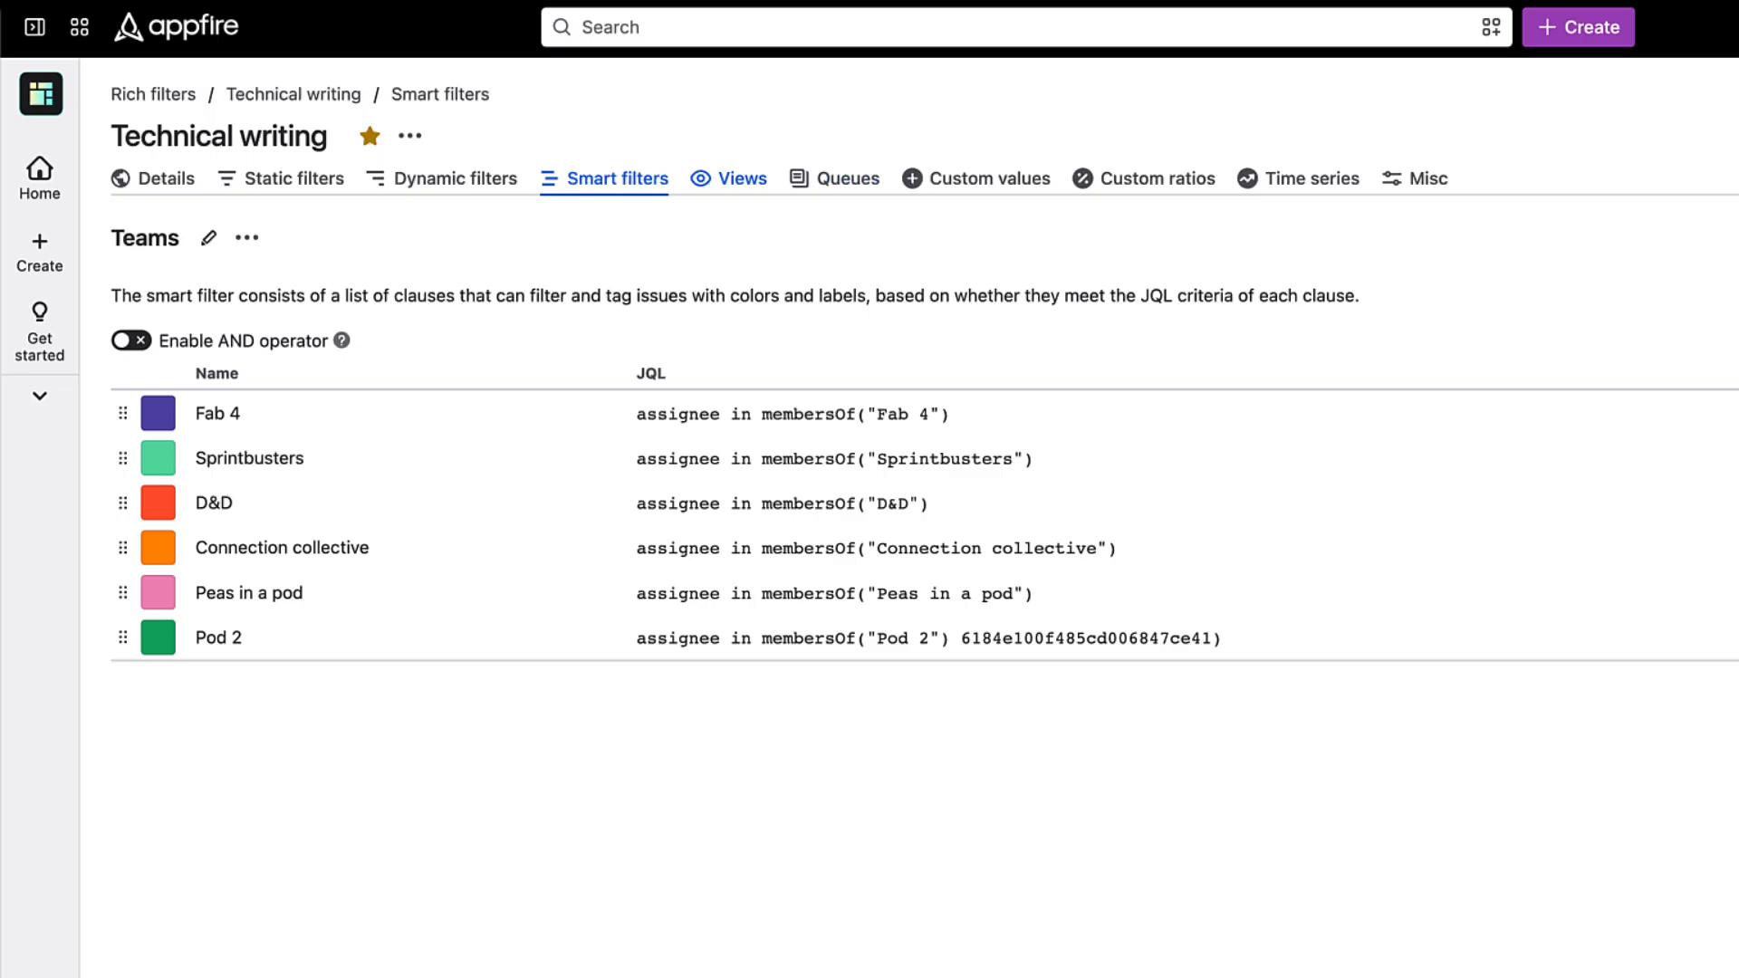
- Create an empty view named All work for the Technical writing rich filter
key("Return")
type("All work")
key("Down")
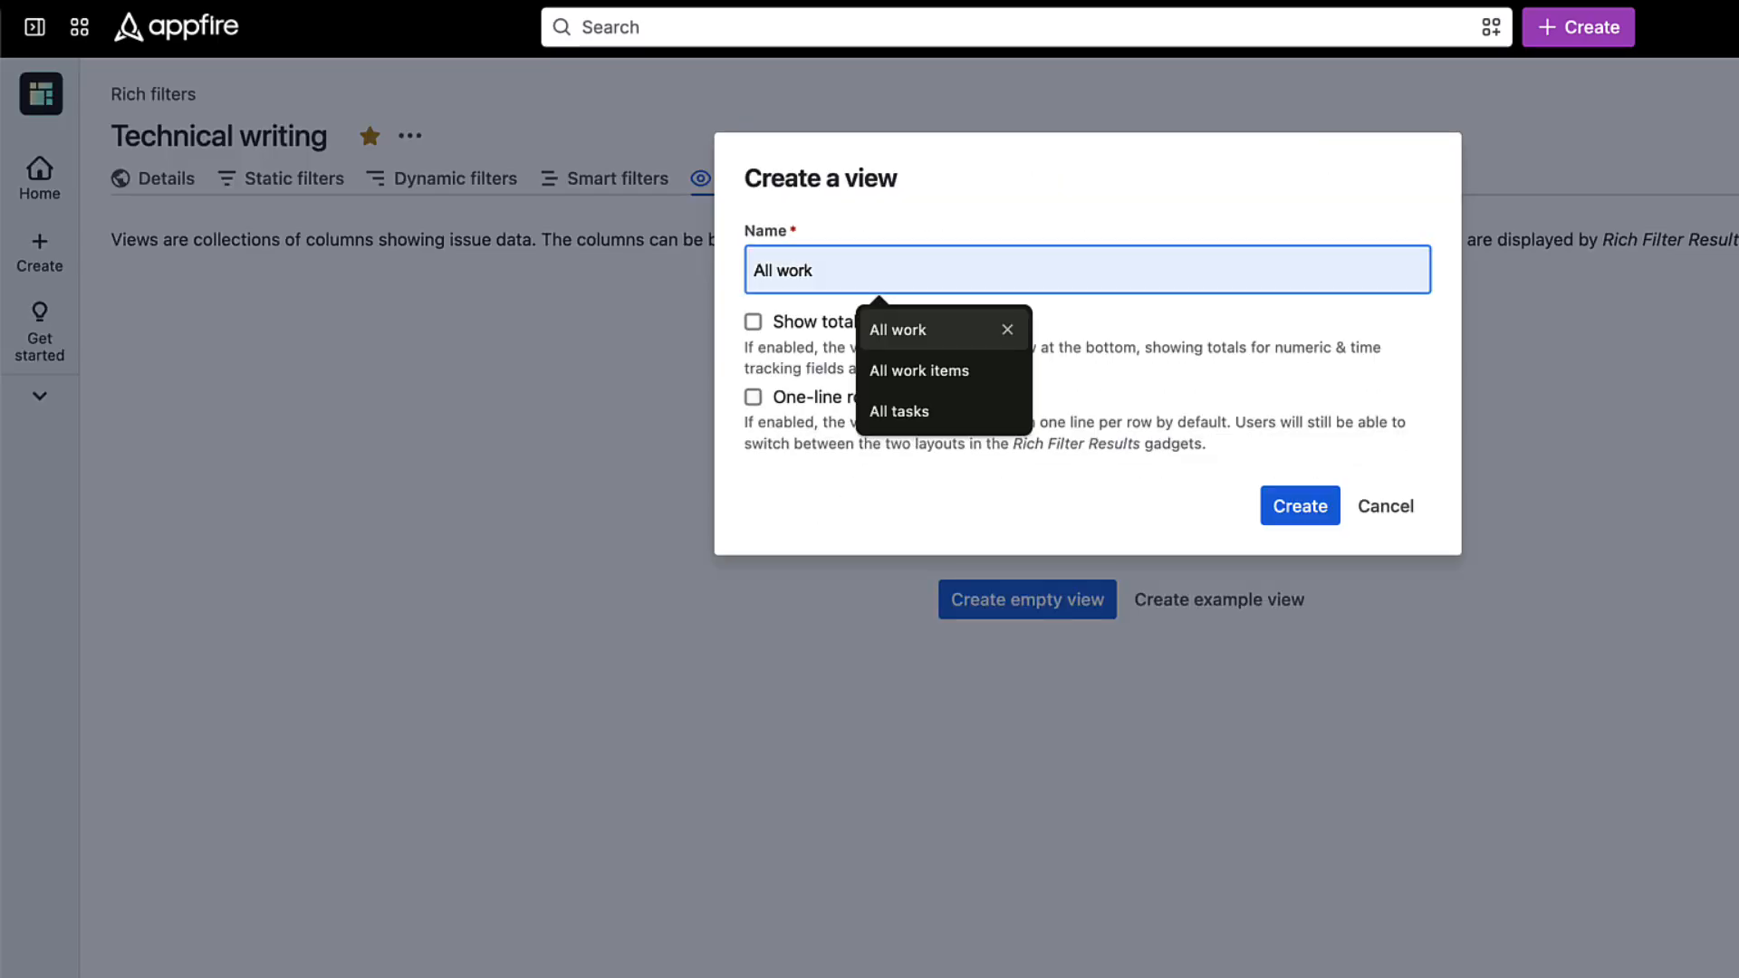
key("Return")
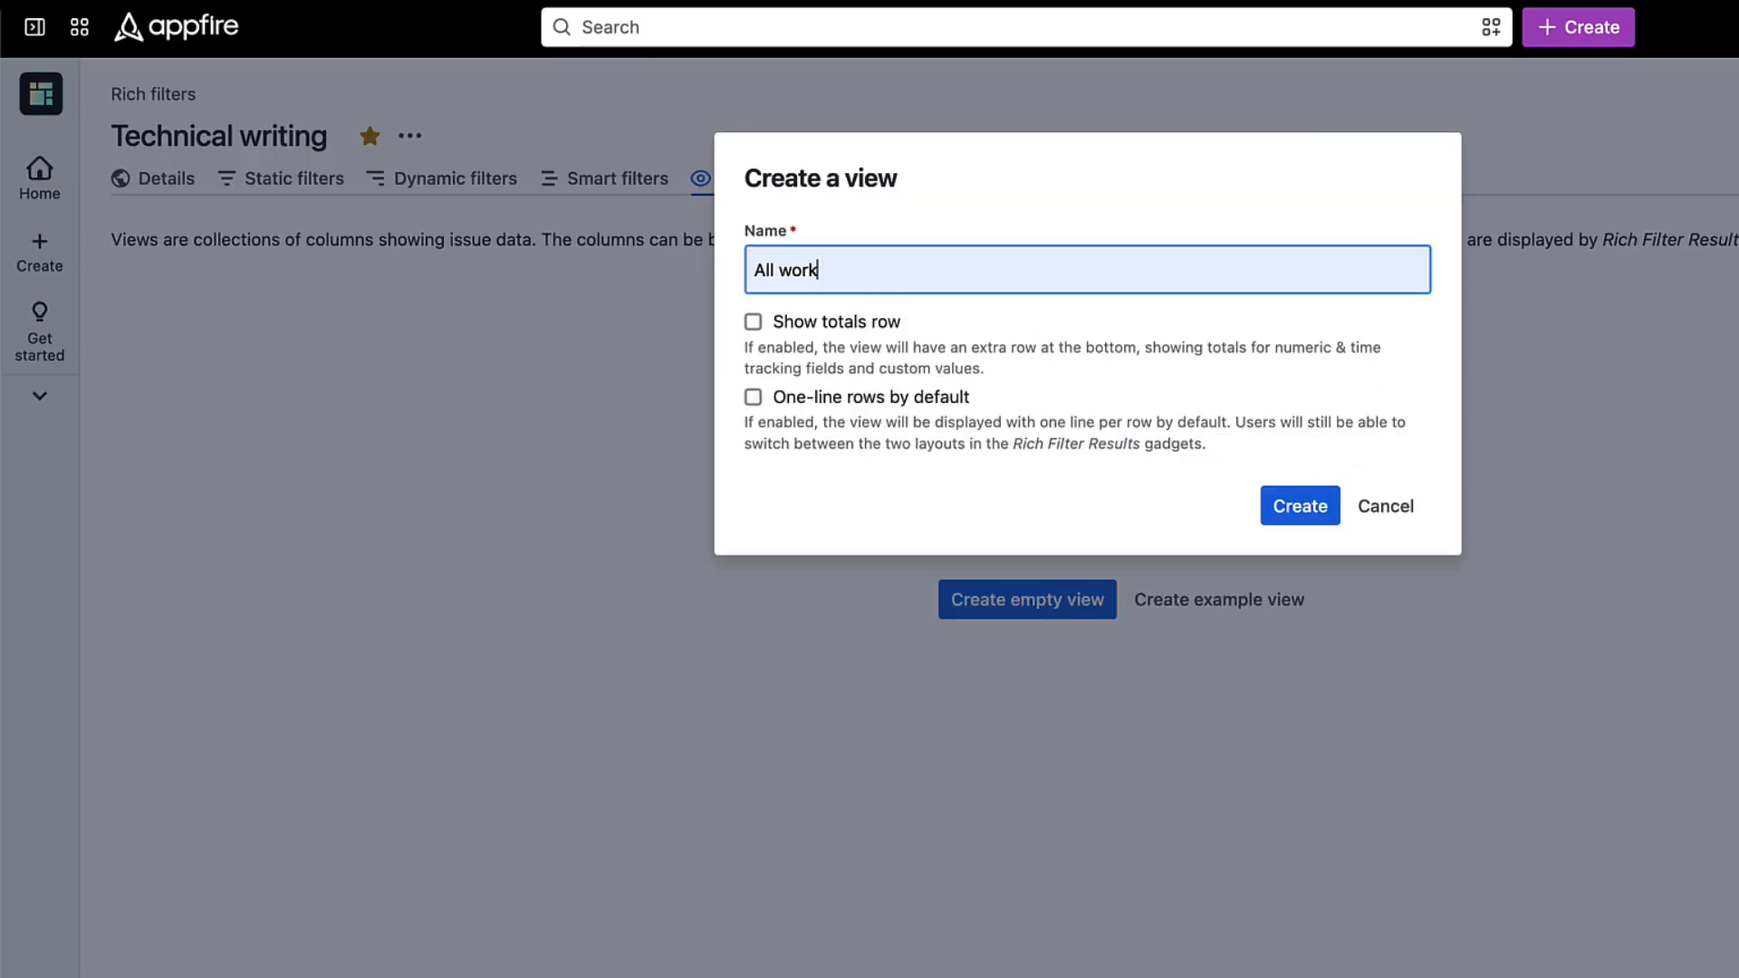
key("Return")
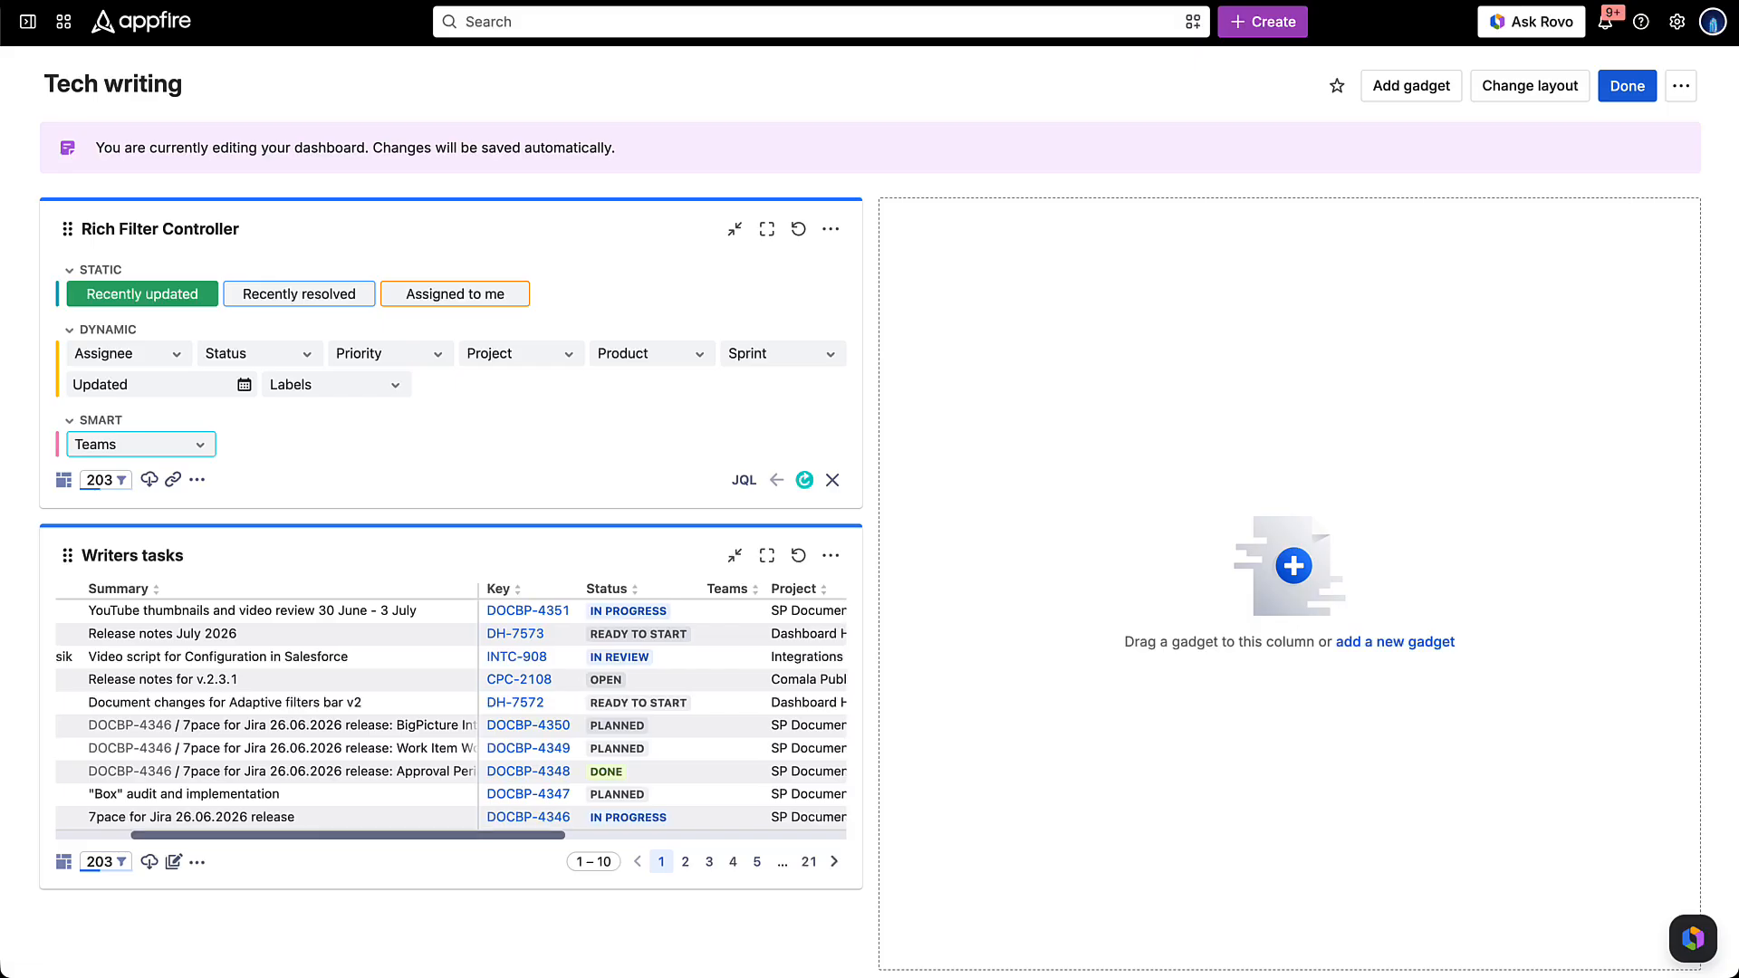
- Add a Rich Filter Flexi Charts gadget for Technical writing as a Bar chart by Status, in Natural order, with Issue Count as value
scroll(452, 711, "left", 1)
scroll(451, 711, "right", 2)
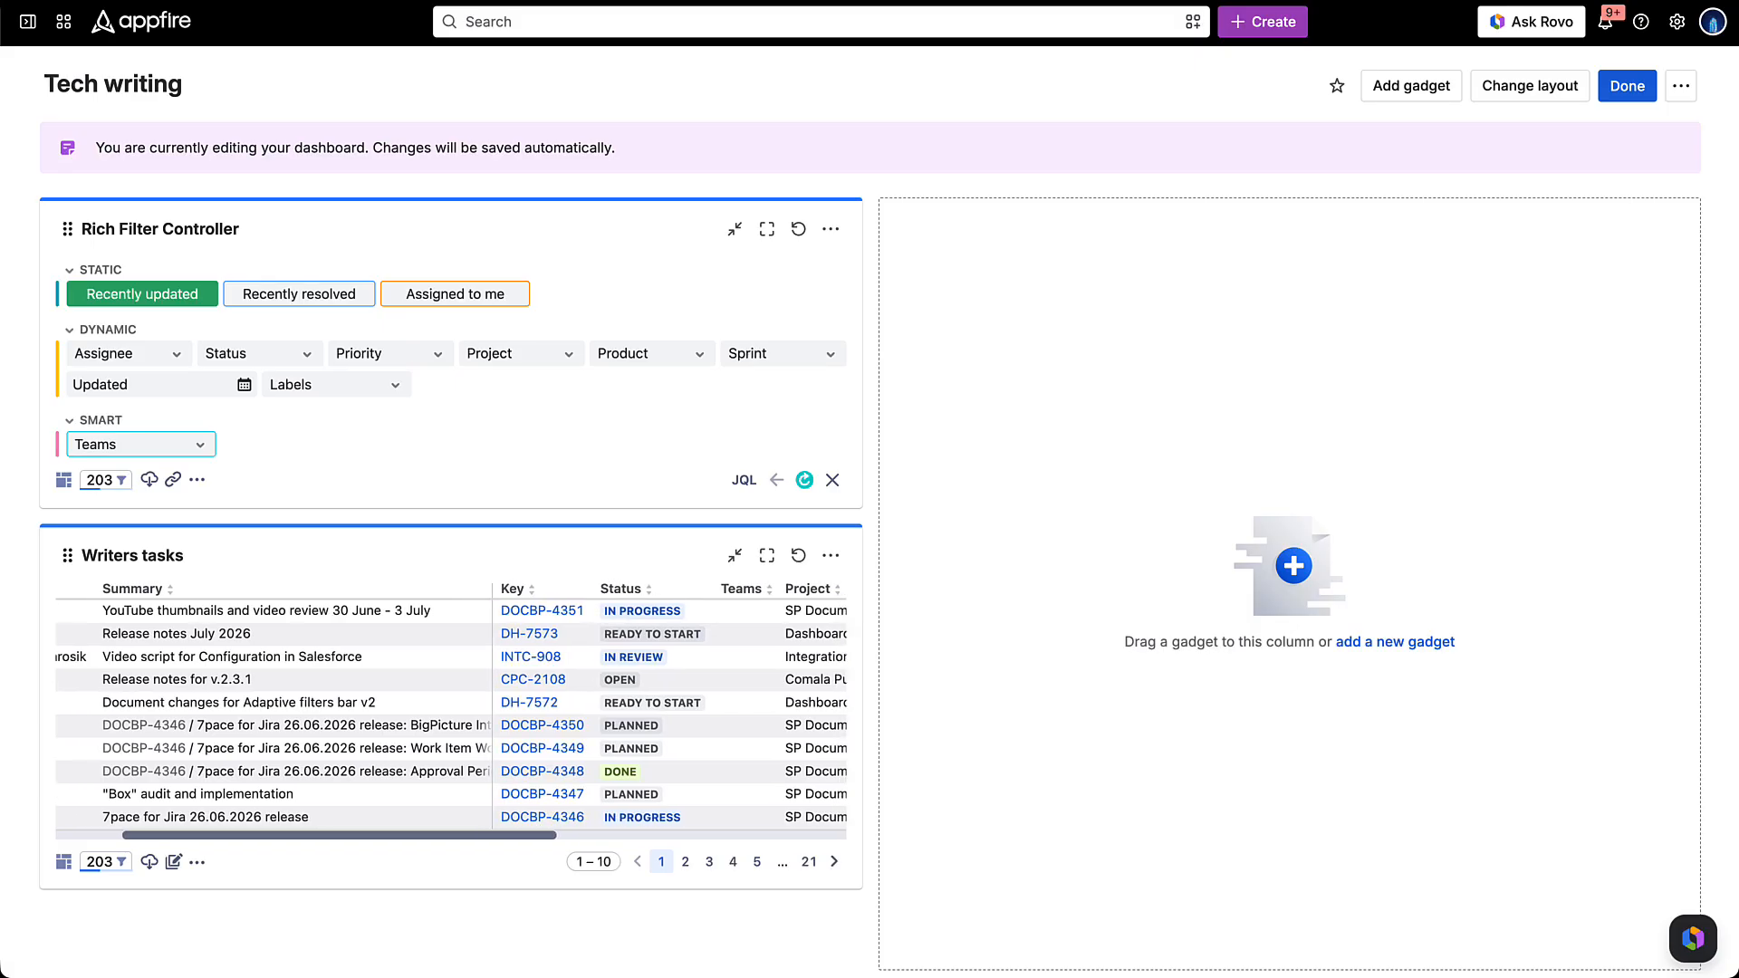
scroll(452, 712, "right", 1)
left_click(1411, 86)
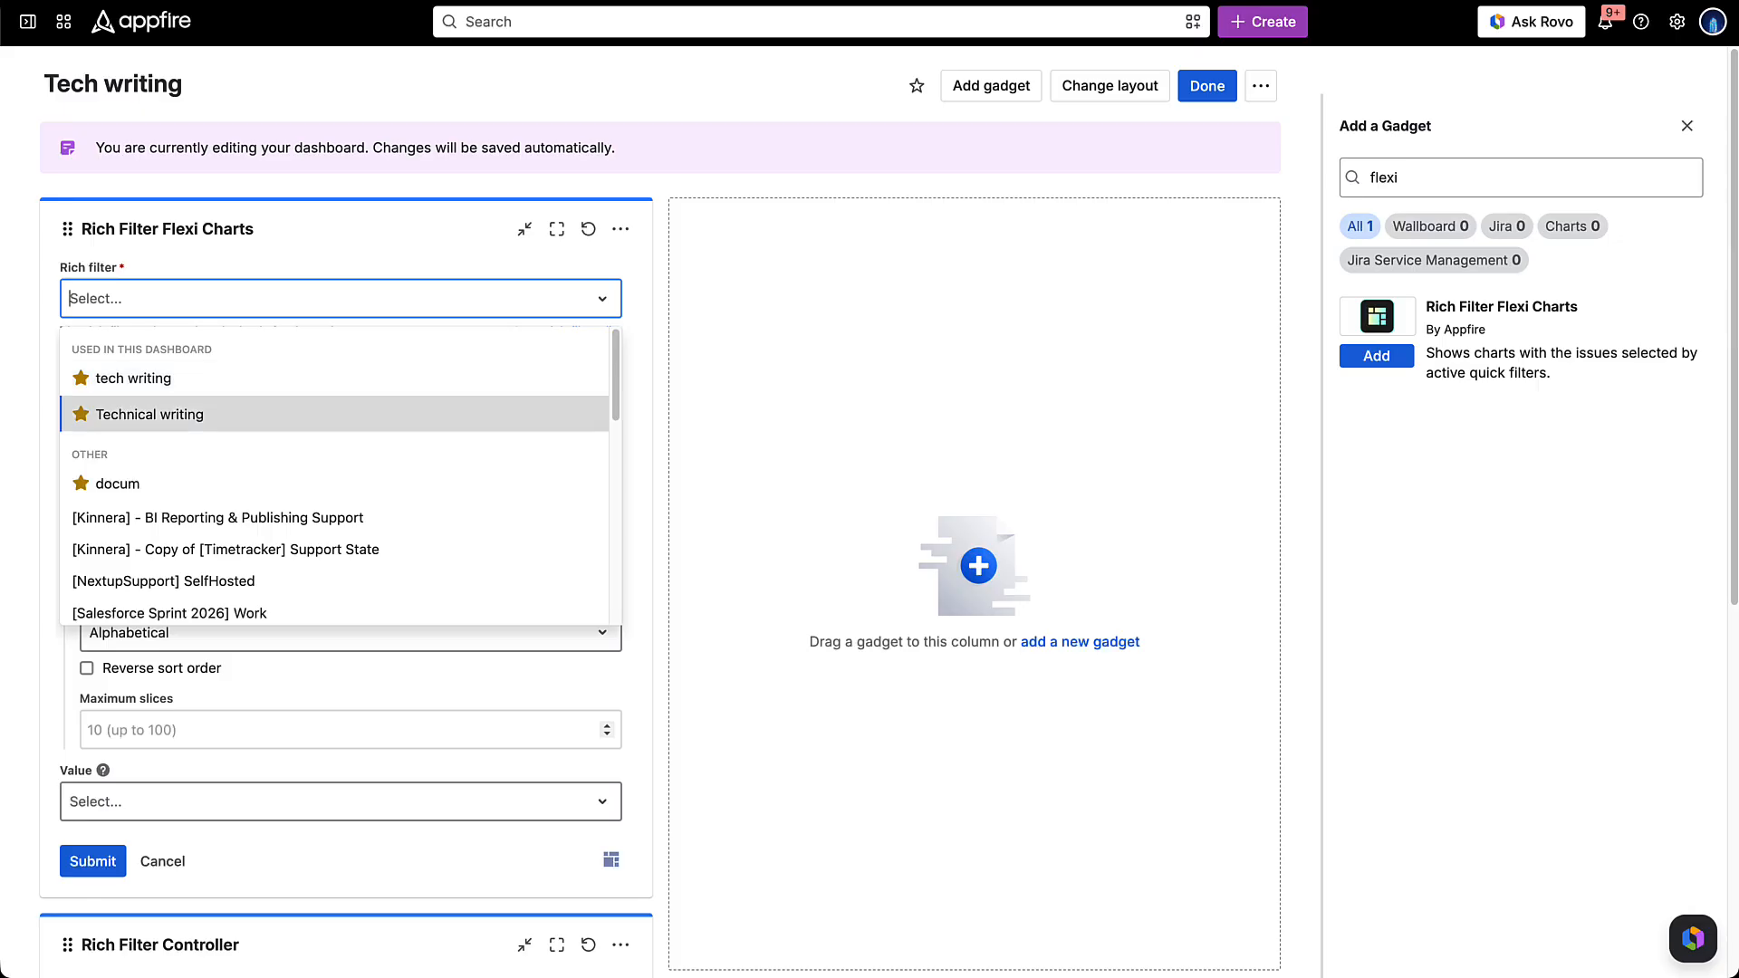
left_click(136, 408)
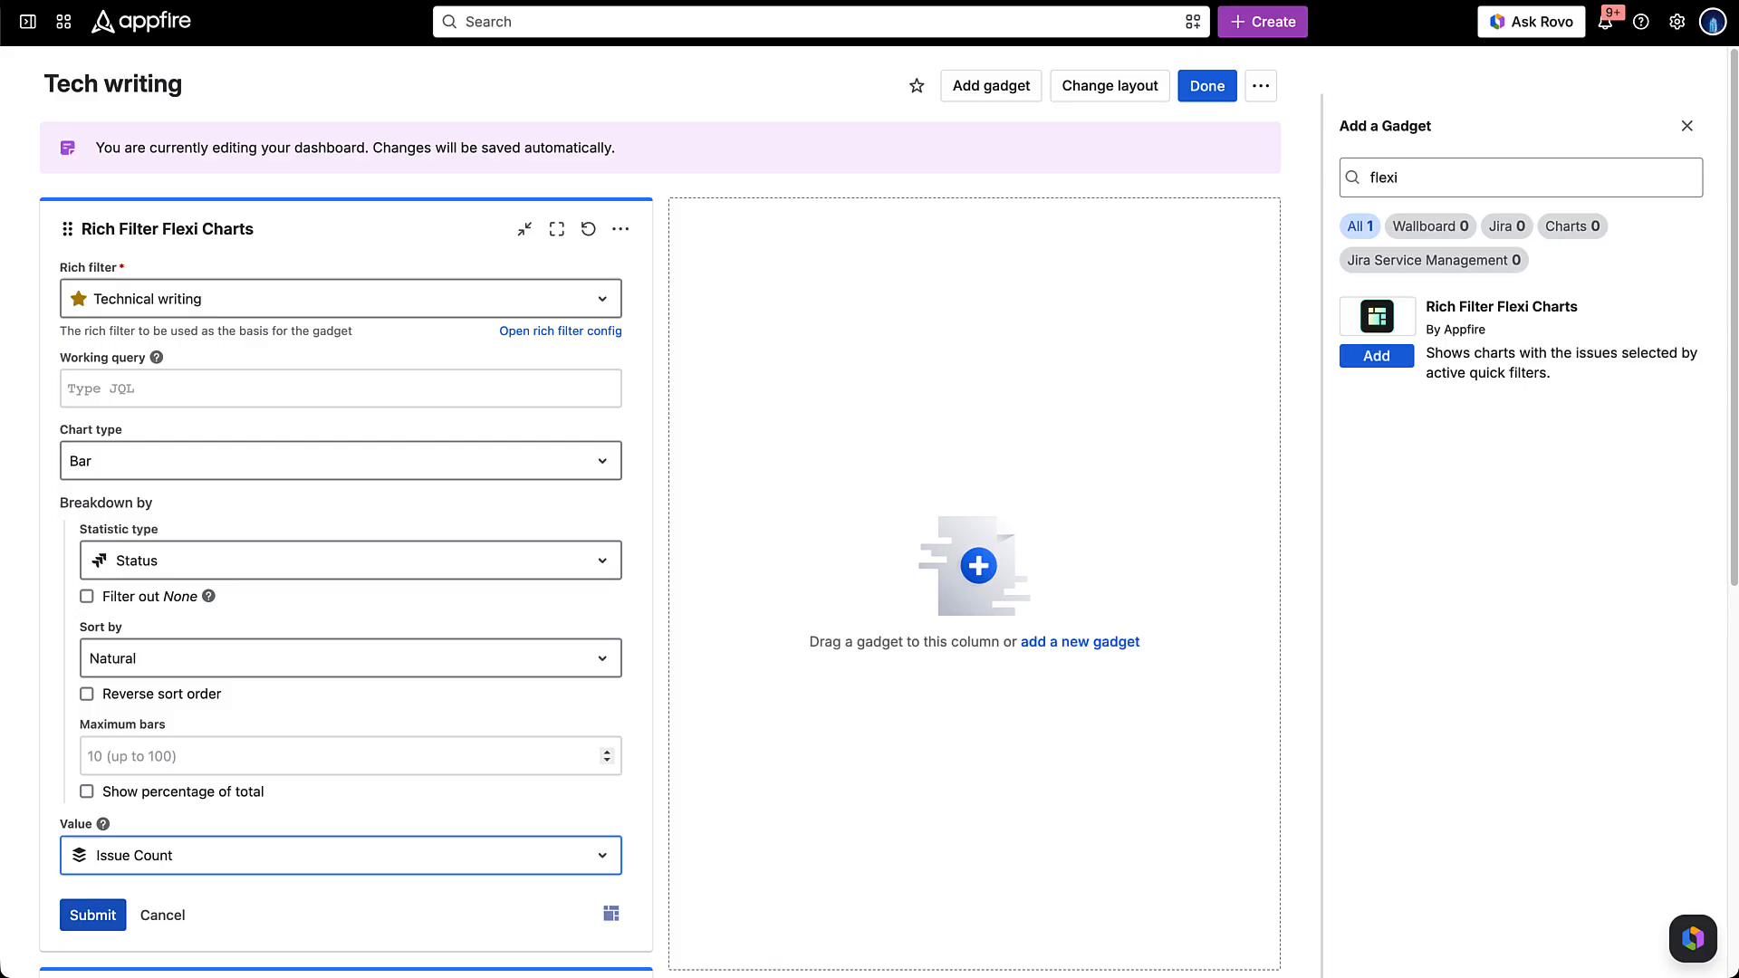
left_click(92, 915)
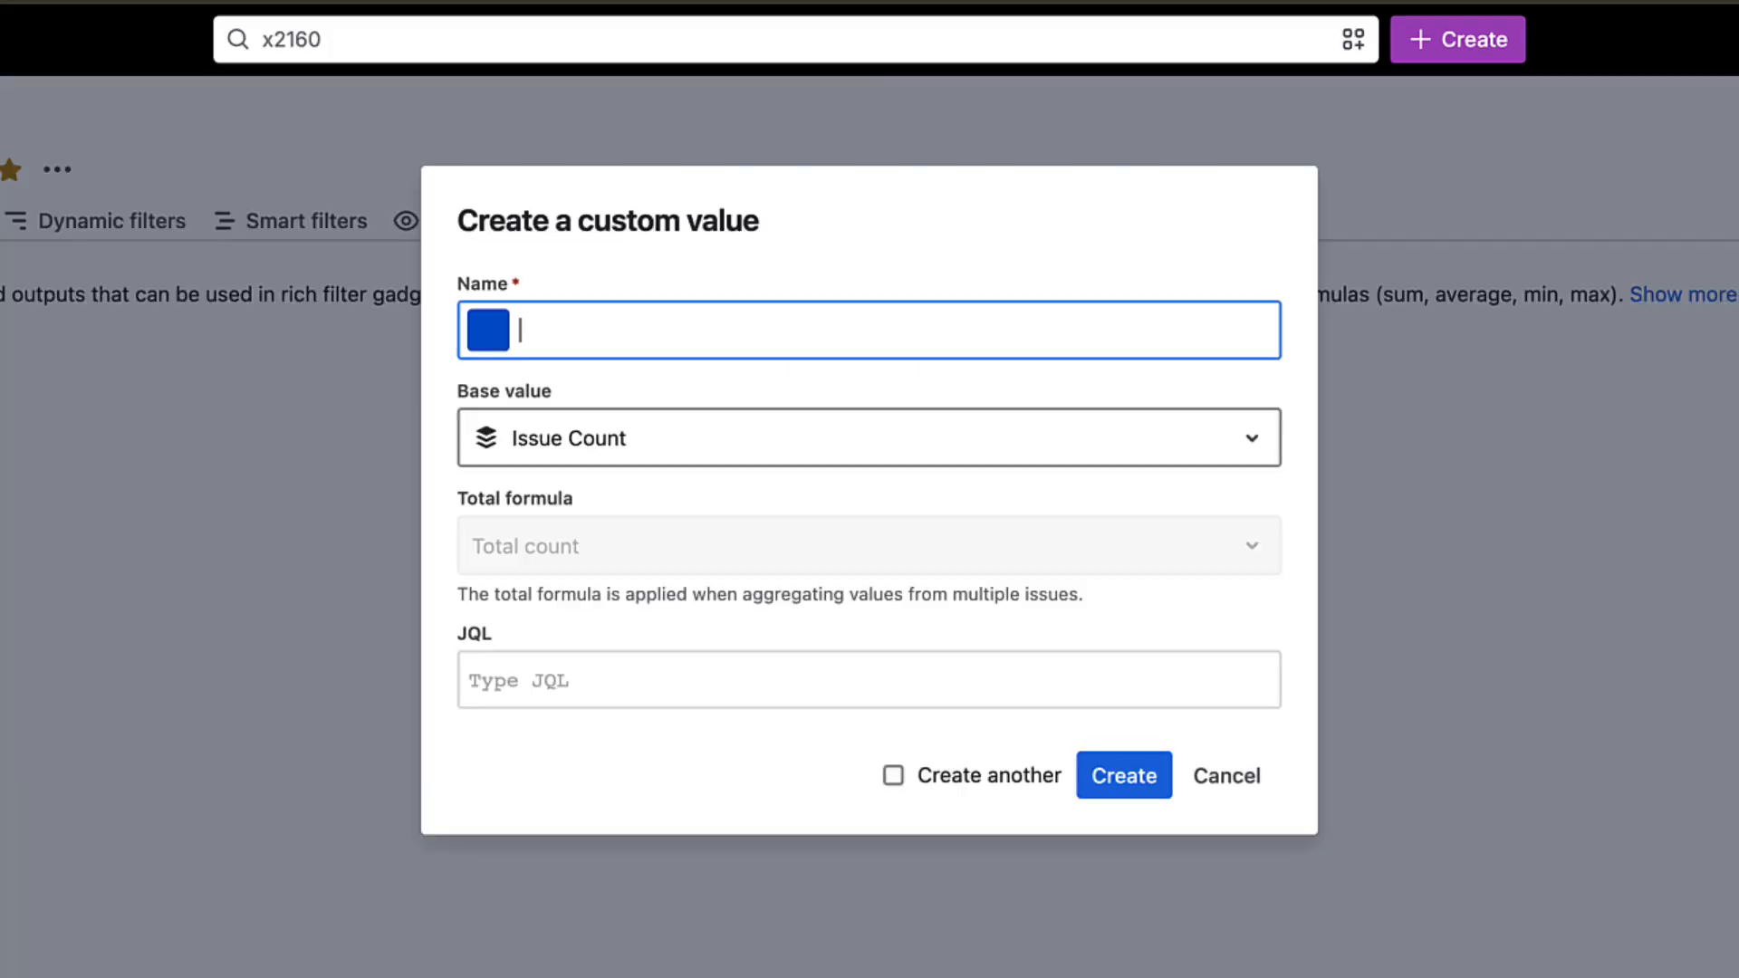
- Create a blue custom value named Video, based on Issue Count, with the JQL labels = video, and continue with another one
type("Video")
left_click(870, 679)
type("labels = ")
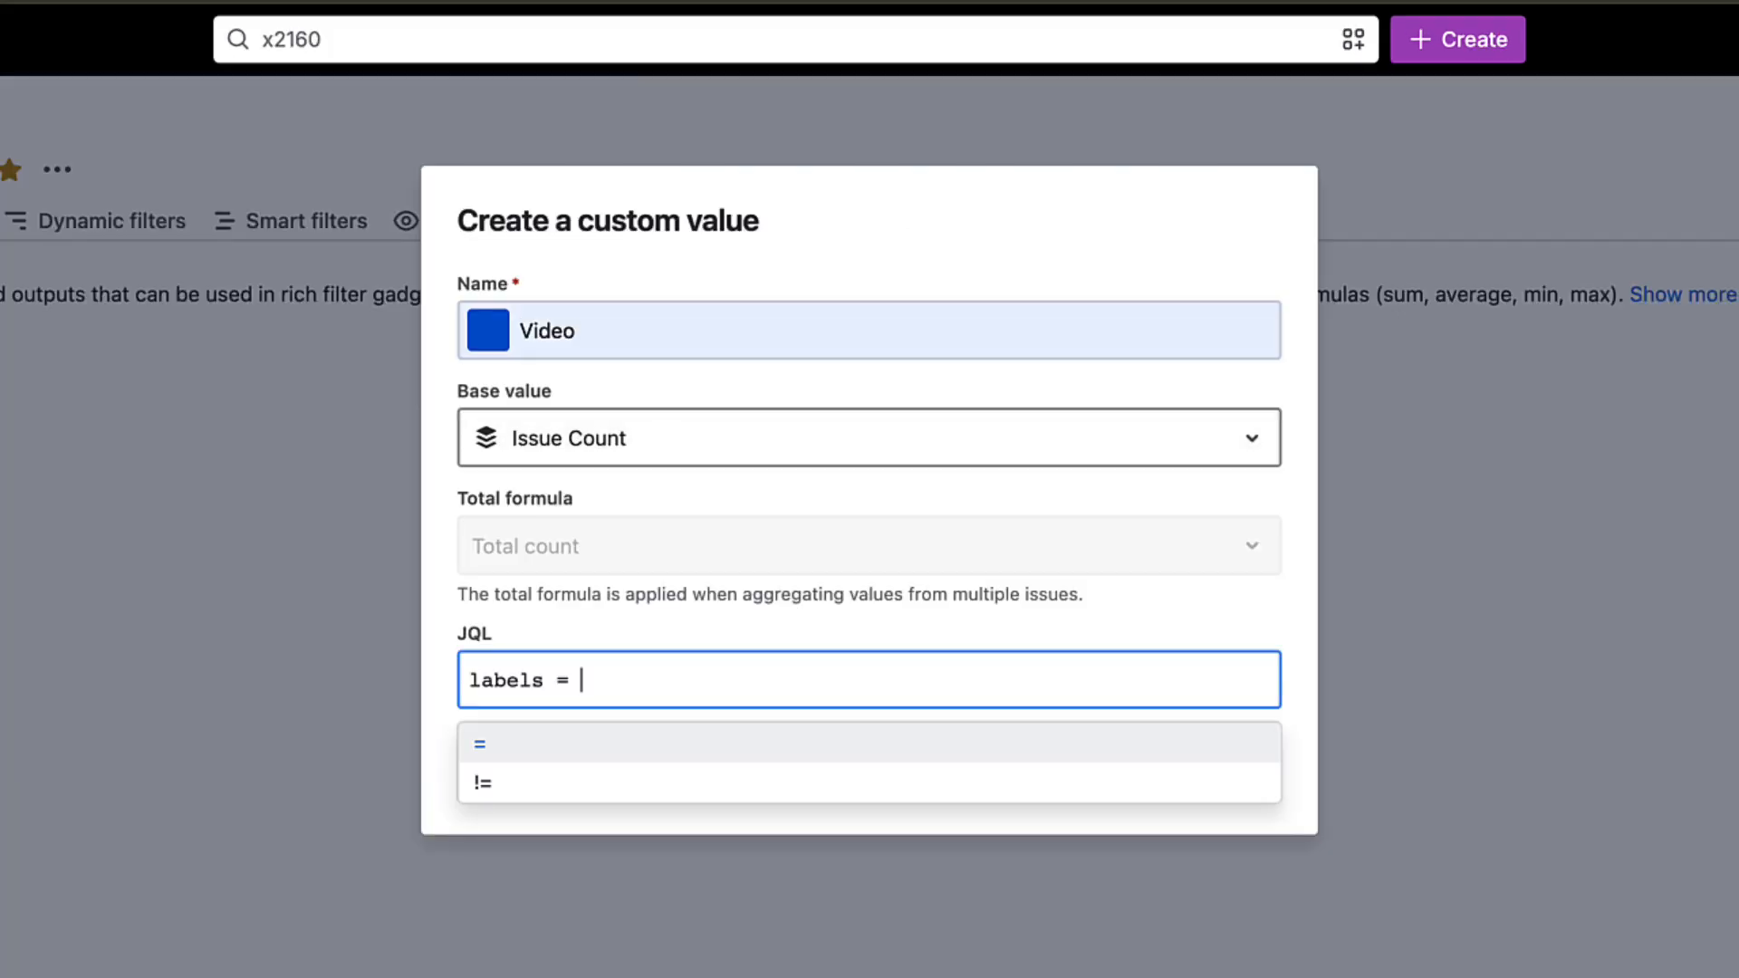
type("video")
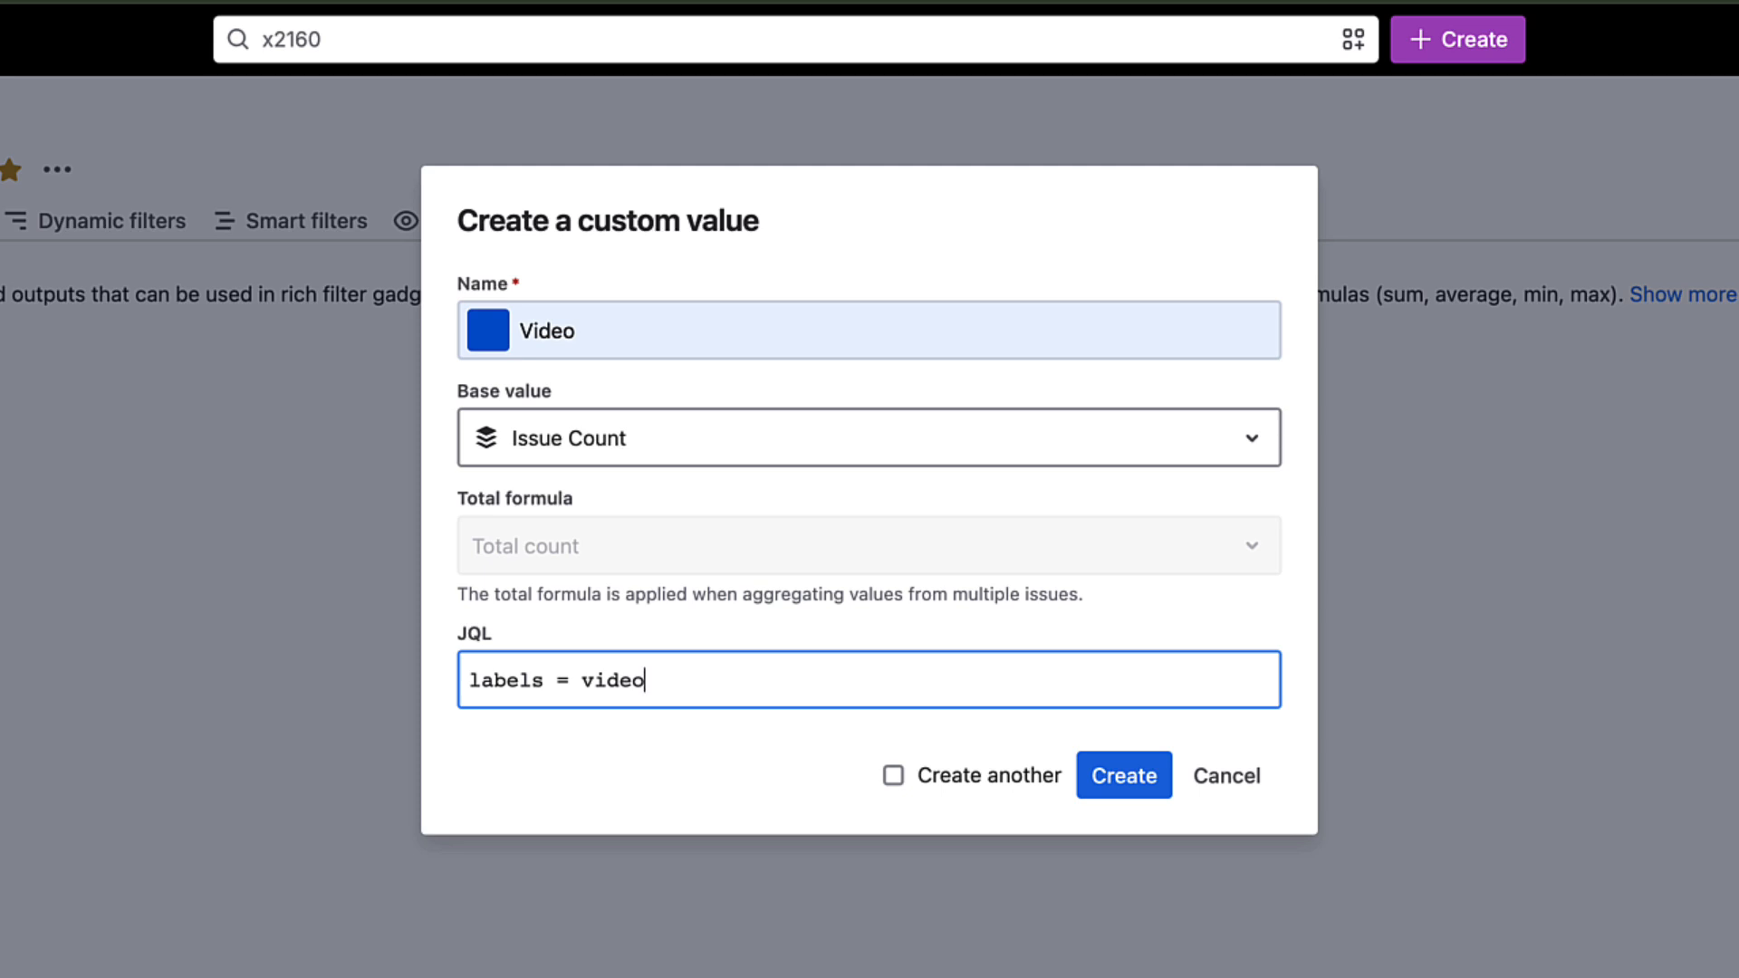
left_click(893, 776)
left_click(1124, 776)
- Create a light purple custom value named Microcopy, based on Issue Count, with the JQL labels = ux-writing
left_click(869, 331)
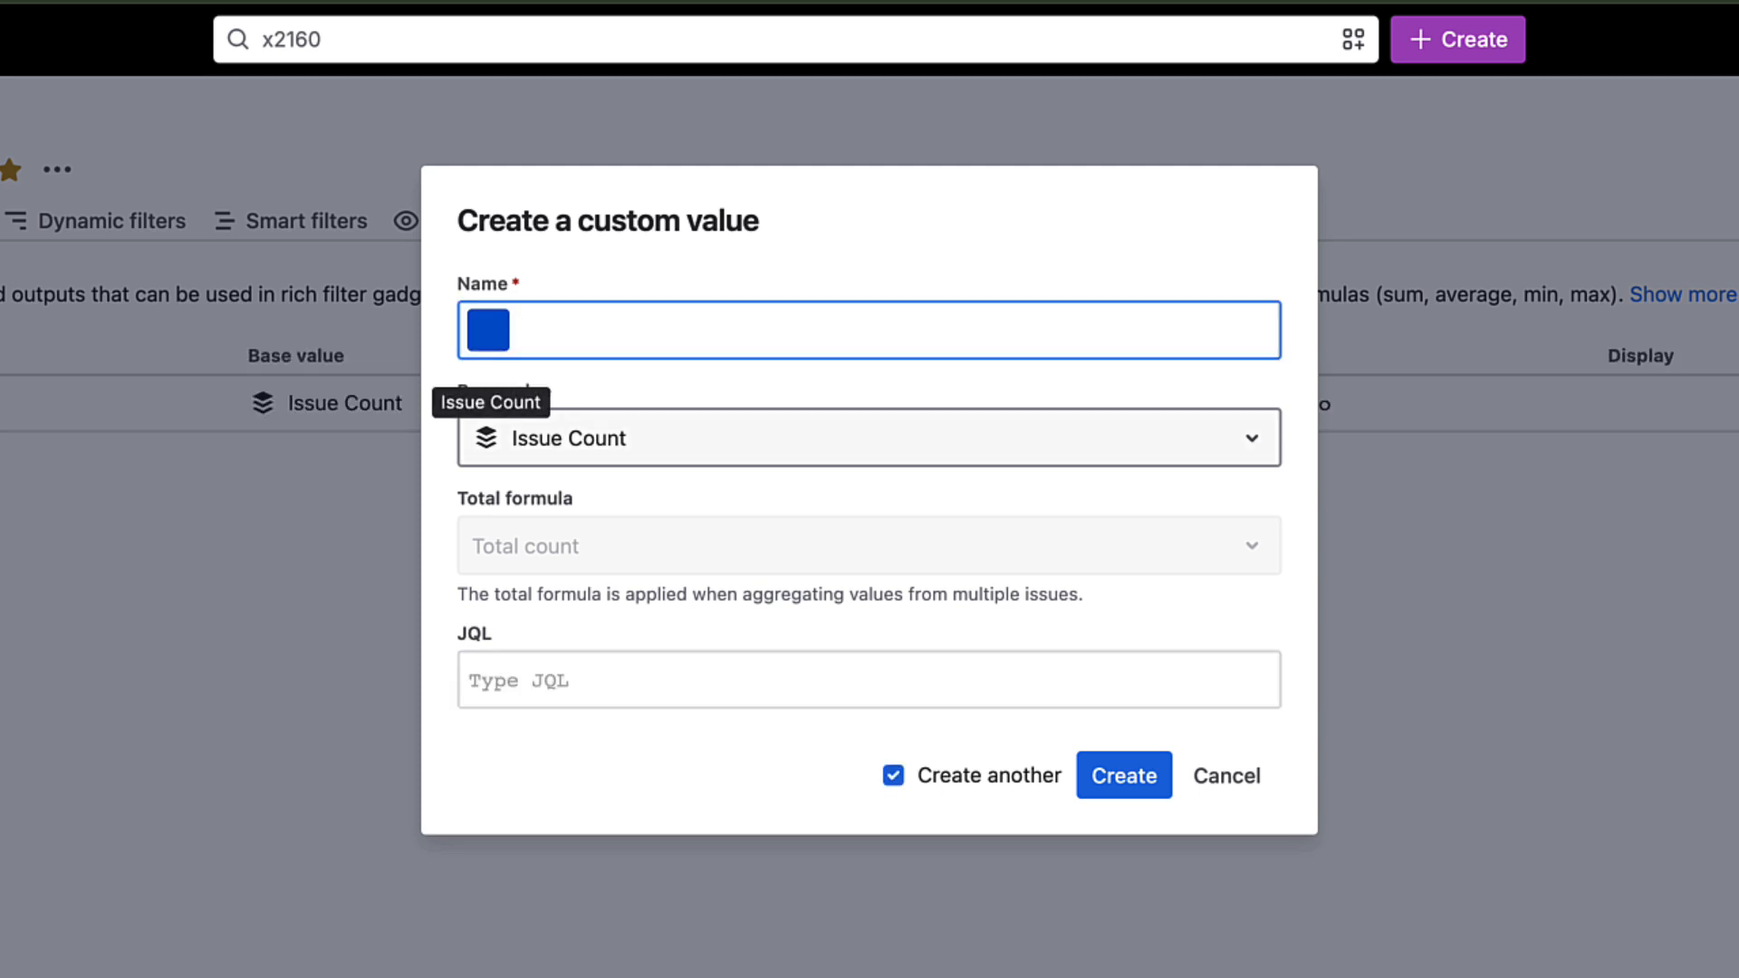
type("Microcopy")
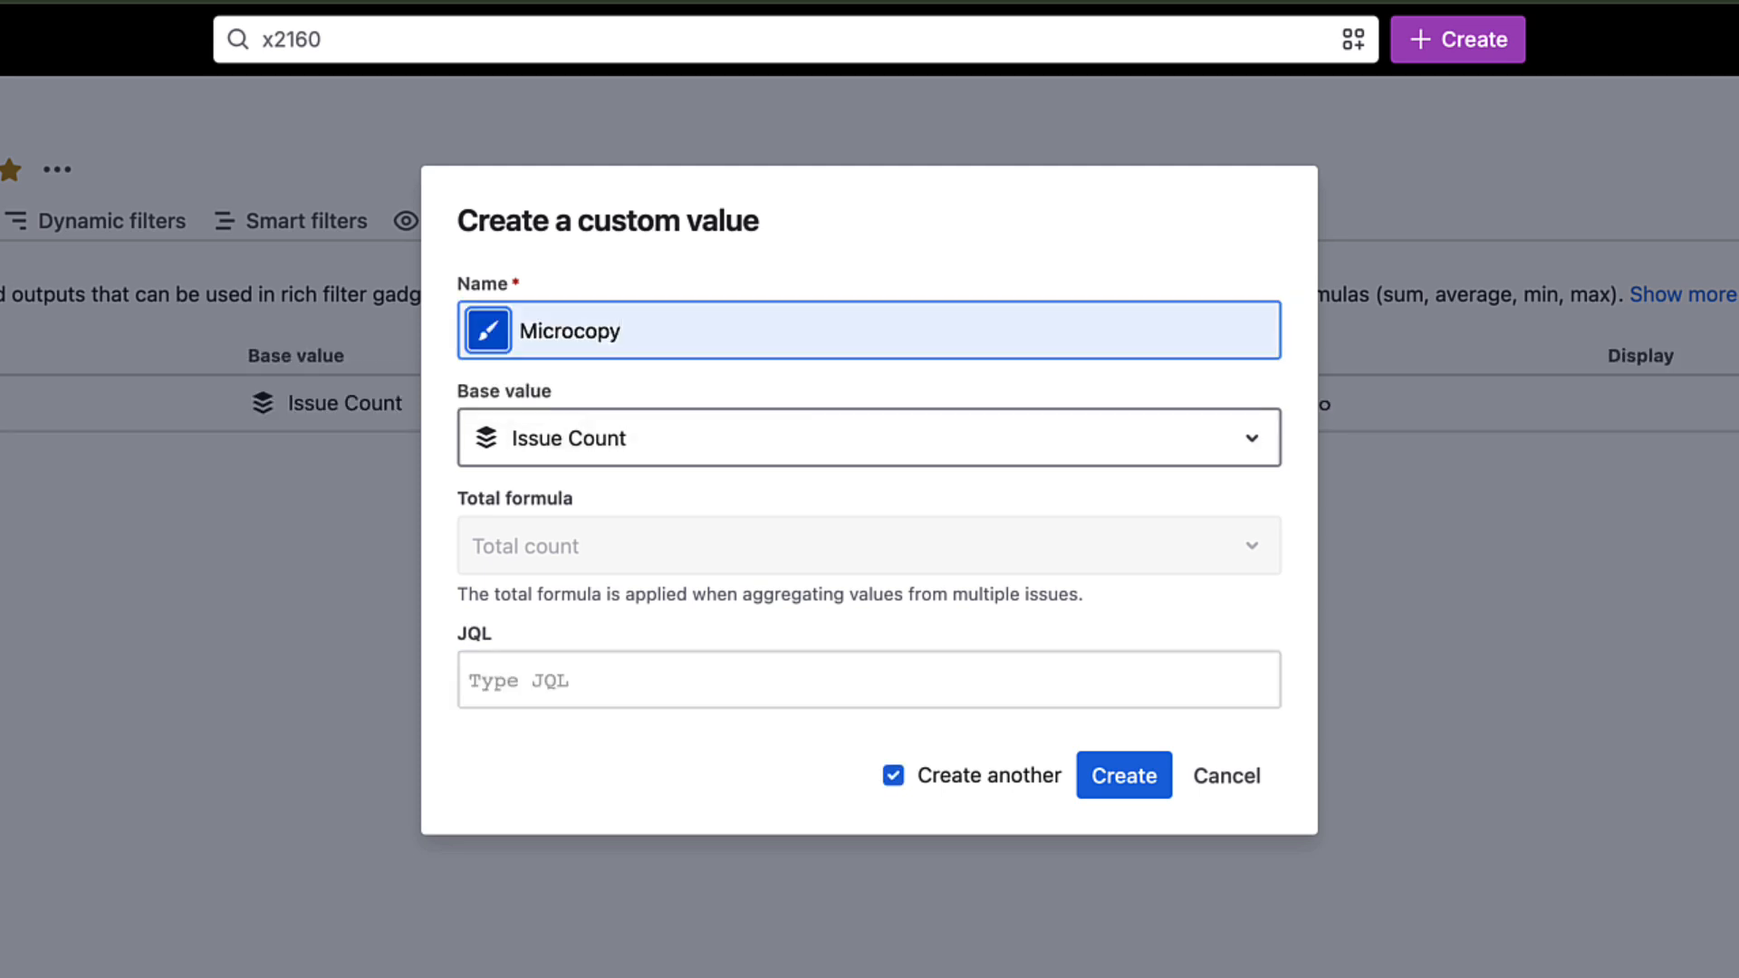
left_click(488, 330)
left_click(825, 536)
left_click(870, 438)
left_click(570, 531)
left_click(870, 680)
type("labels")
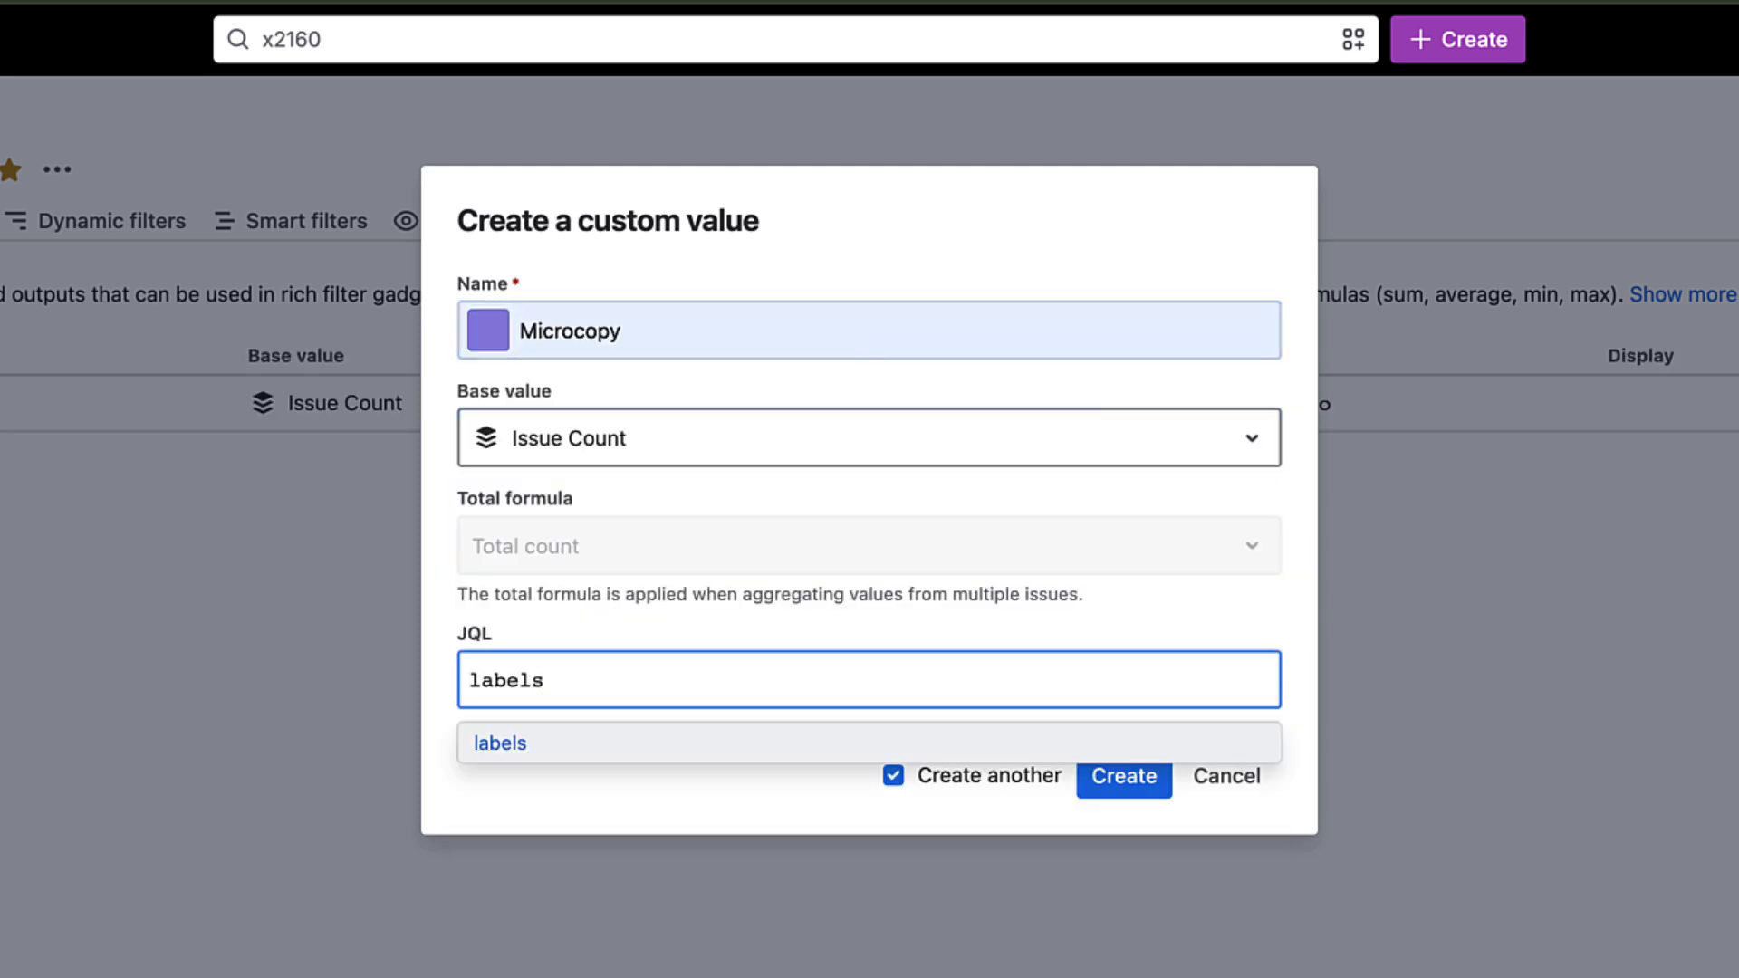
type(" = ux-writing")
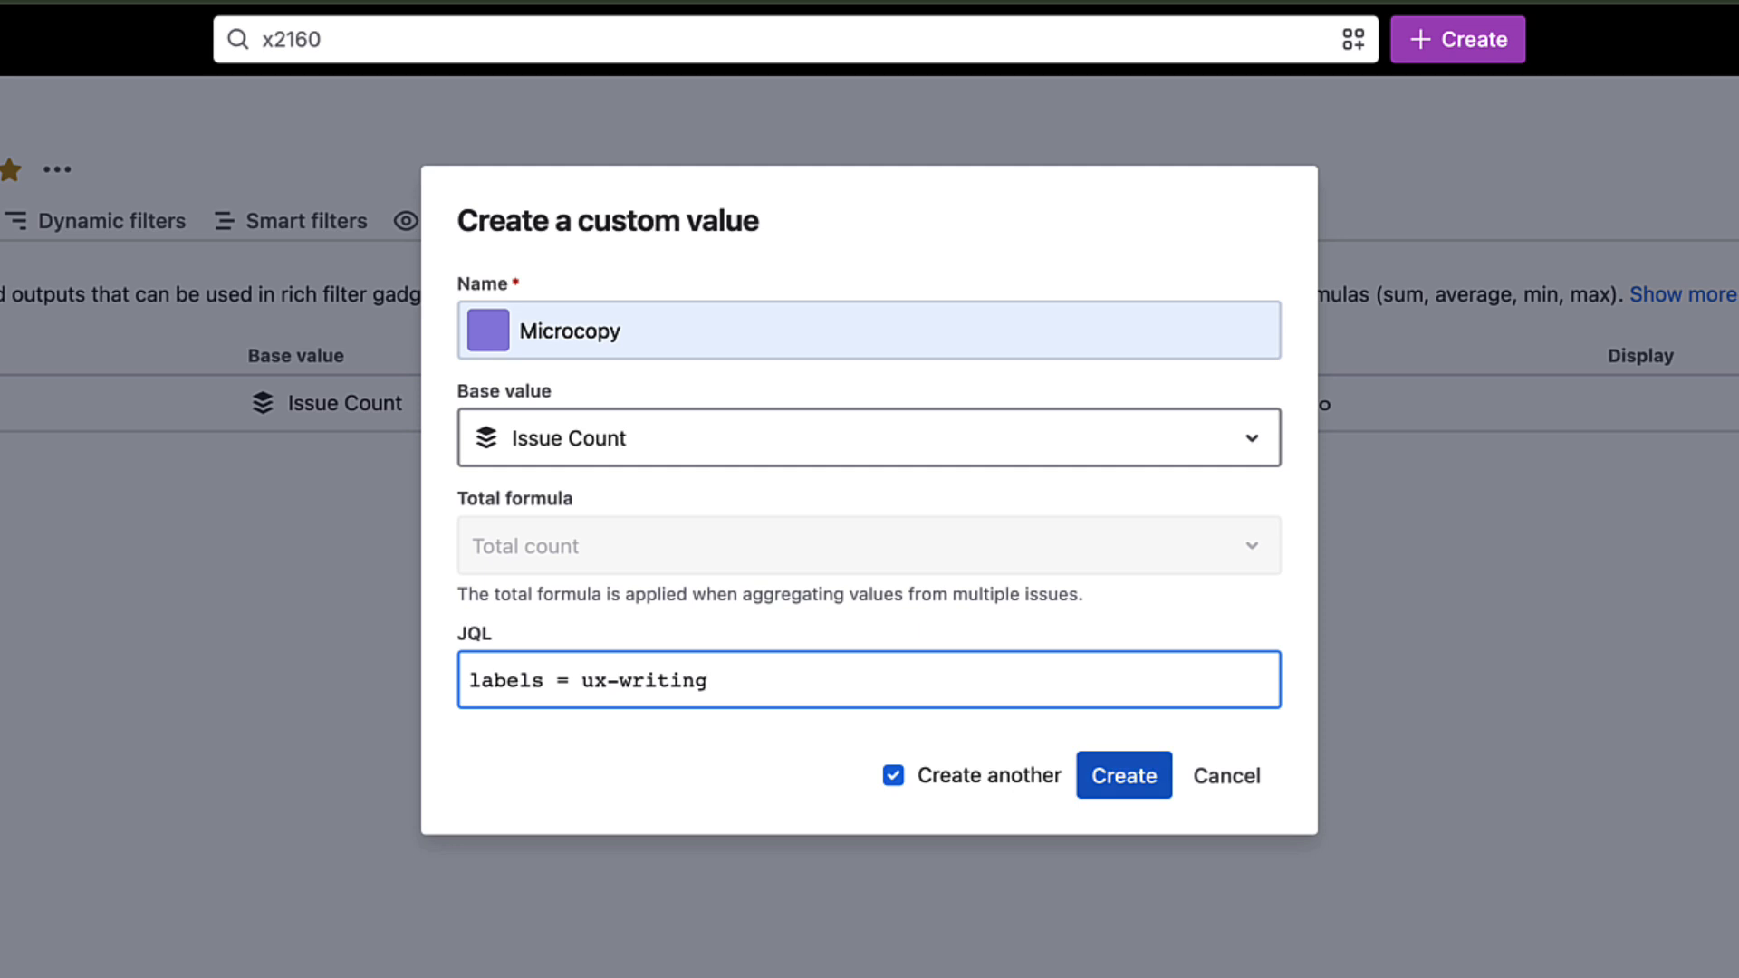
left_click(1124, 776)
- Create a yellow custom value named Release notes with the JQL labels = ReleaseNotes as the last one of the series
left_click(489, 330)
left_click(544, 458)
left_click(869, 331)
type("Release notes")
left_click(869, 679)
type("labels = ReleaseNotes")
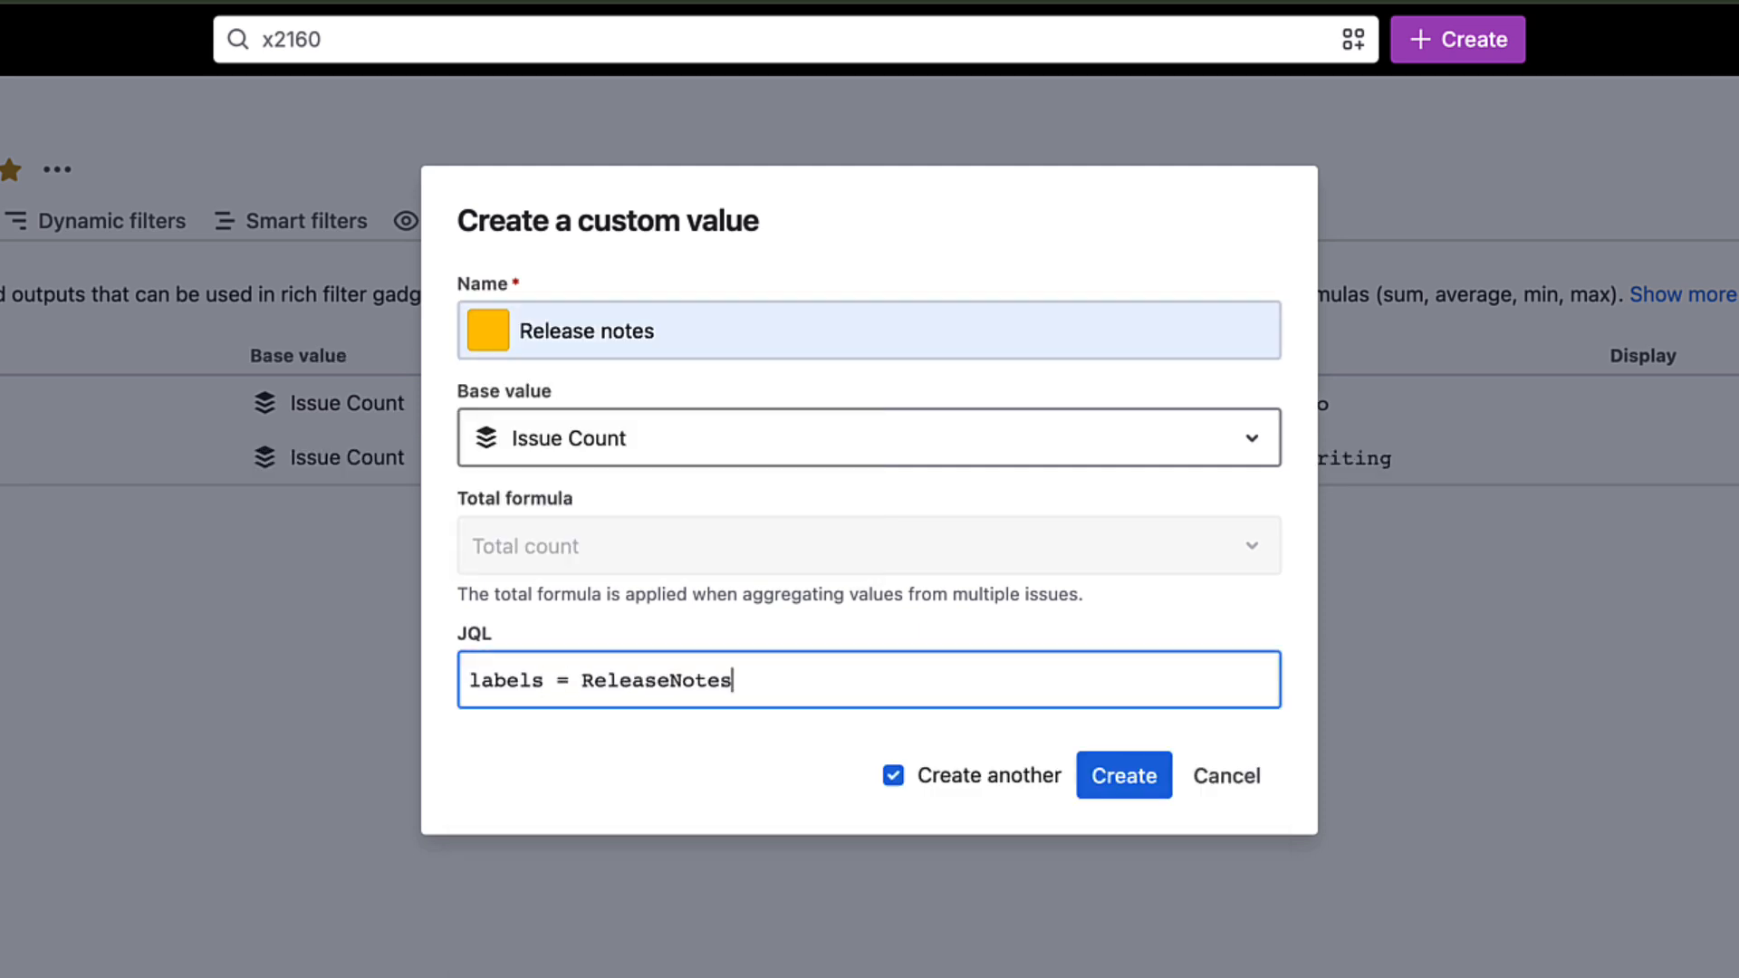
left_click(893, 775)
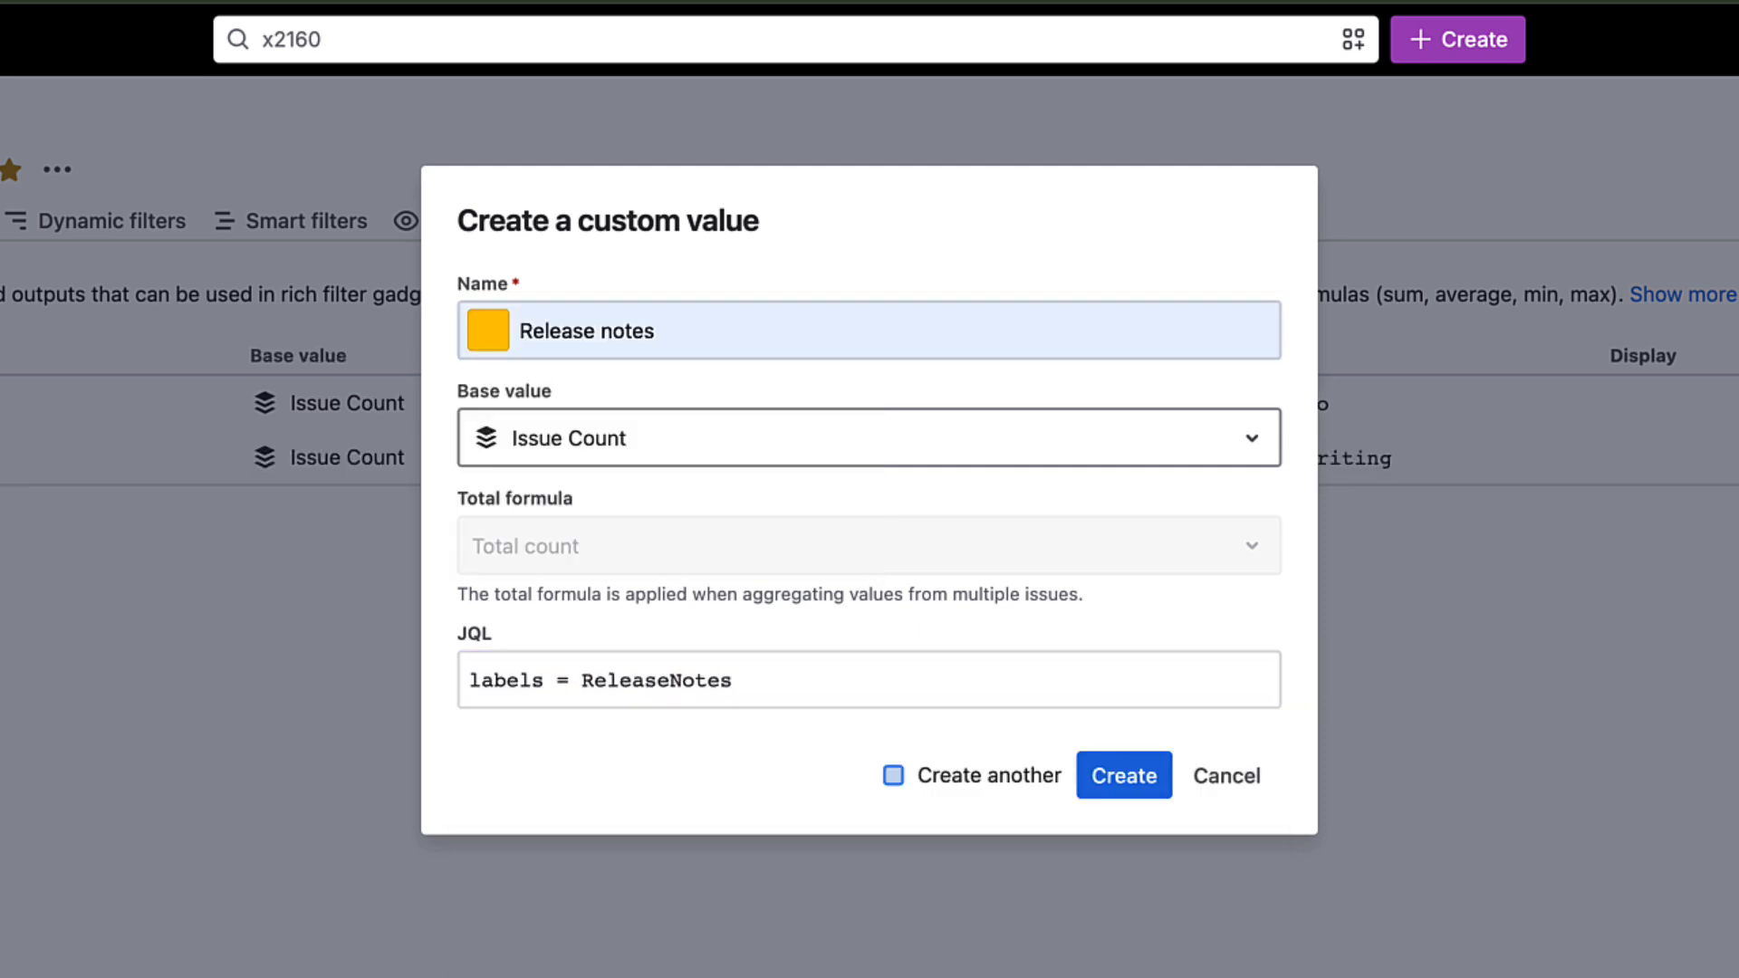
left_click(1124, 775)
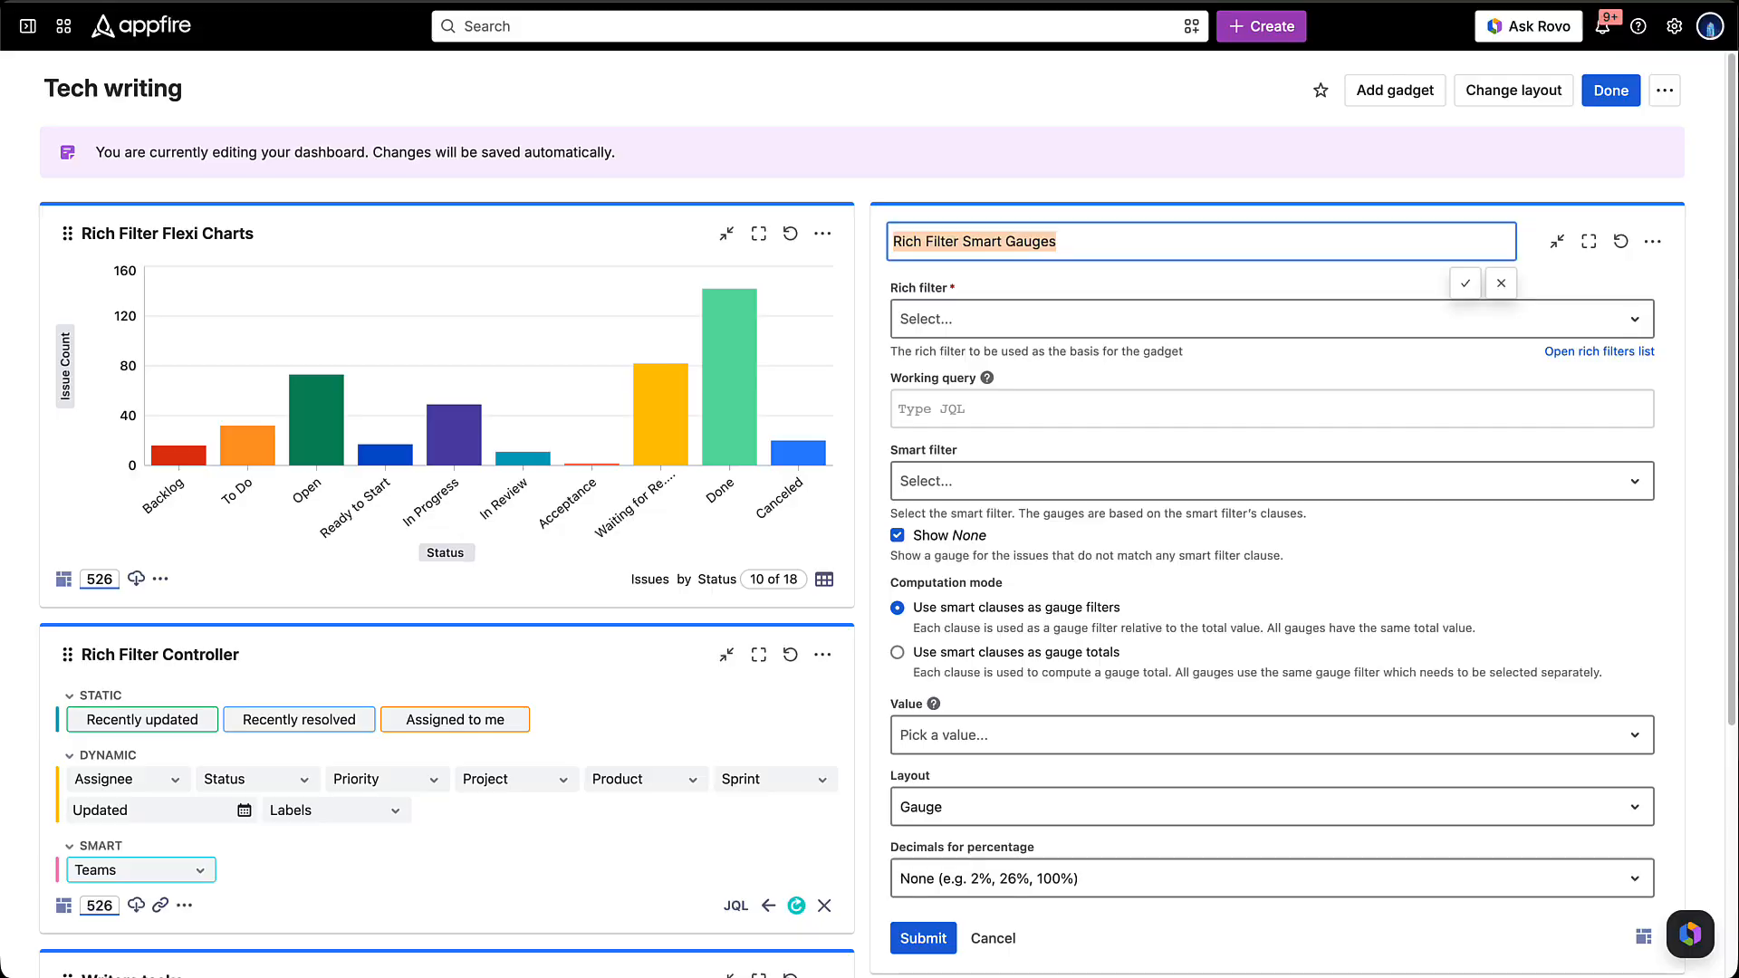
- Title the Smart Gauges gadget Teams, base it on the Technical writing rich filter and Teams smart filter, and leave out the None gauge
type("Teams")
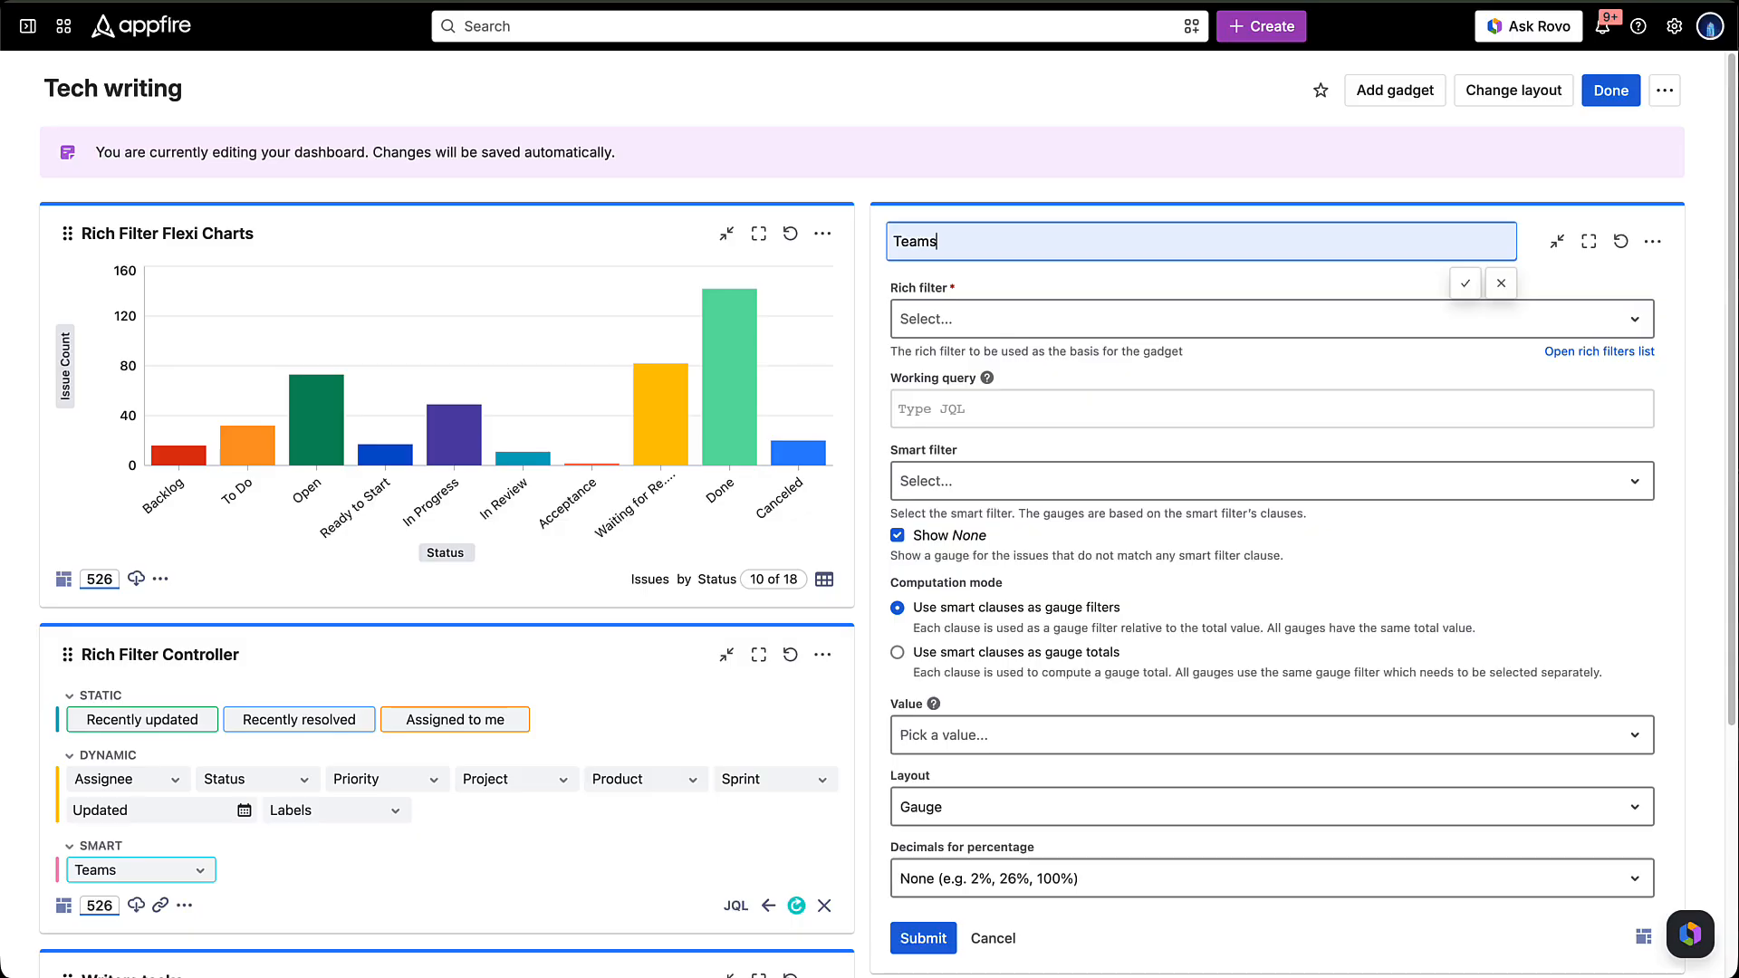
left_click(1271, 319)
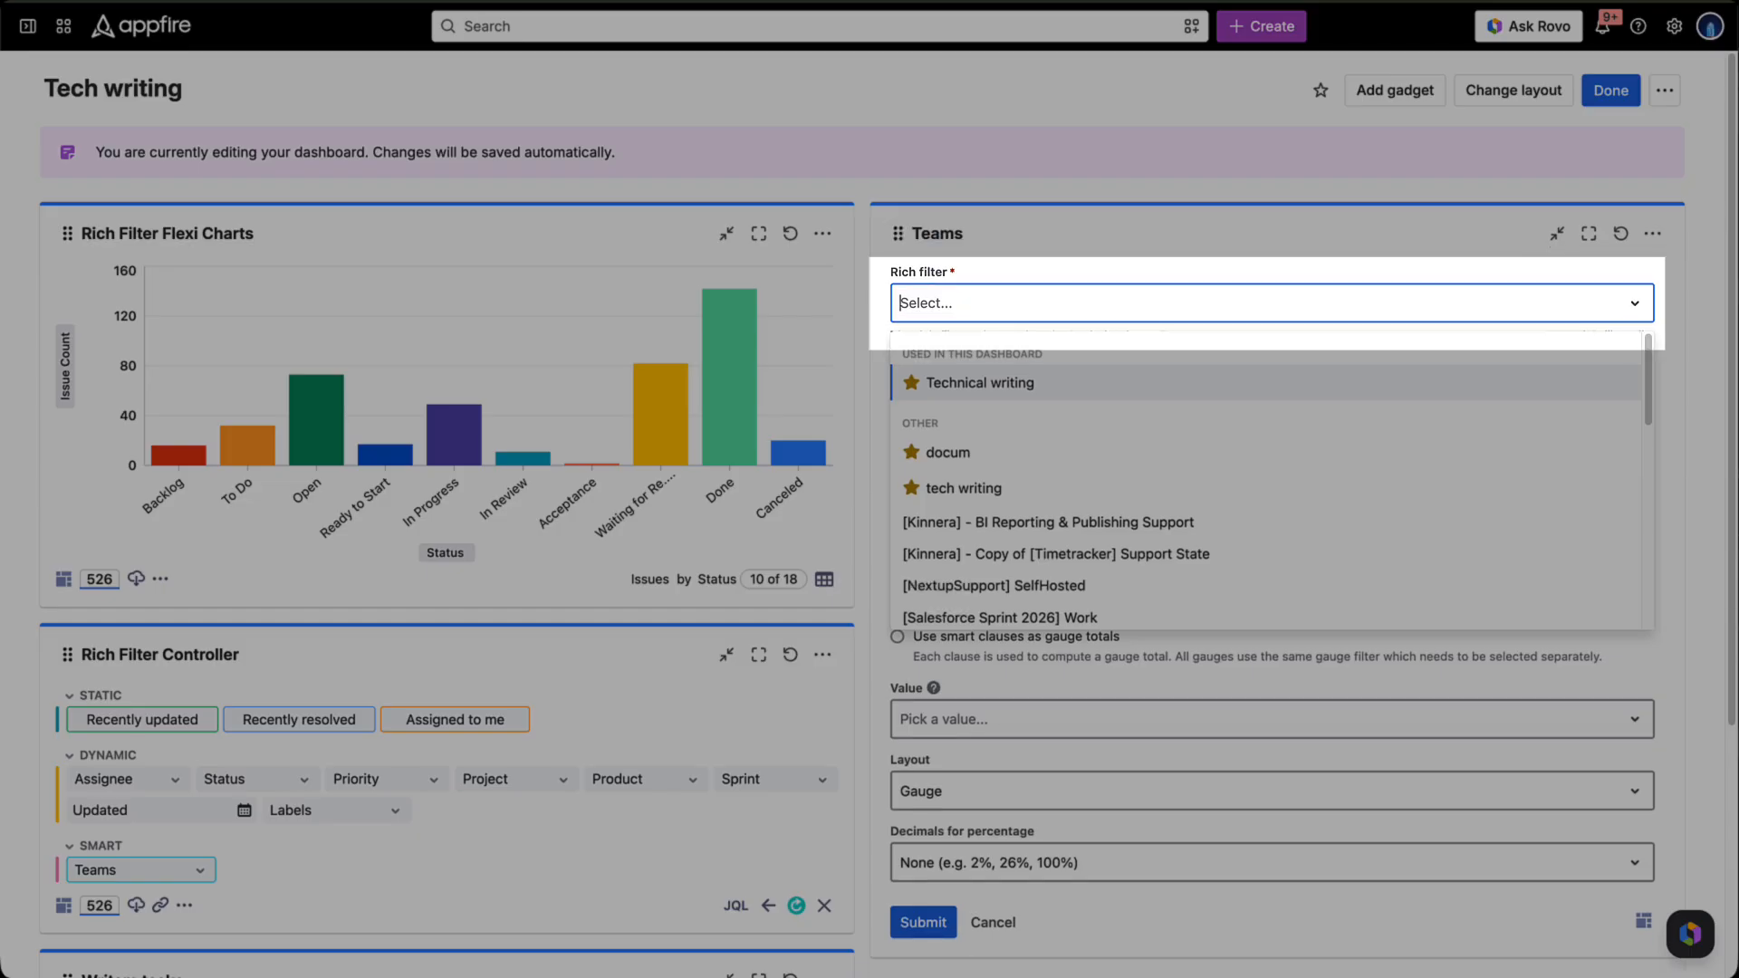
left_click(980, 384)
left_click(1272, 466)
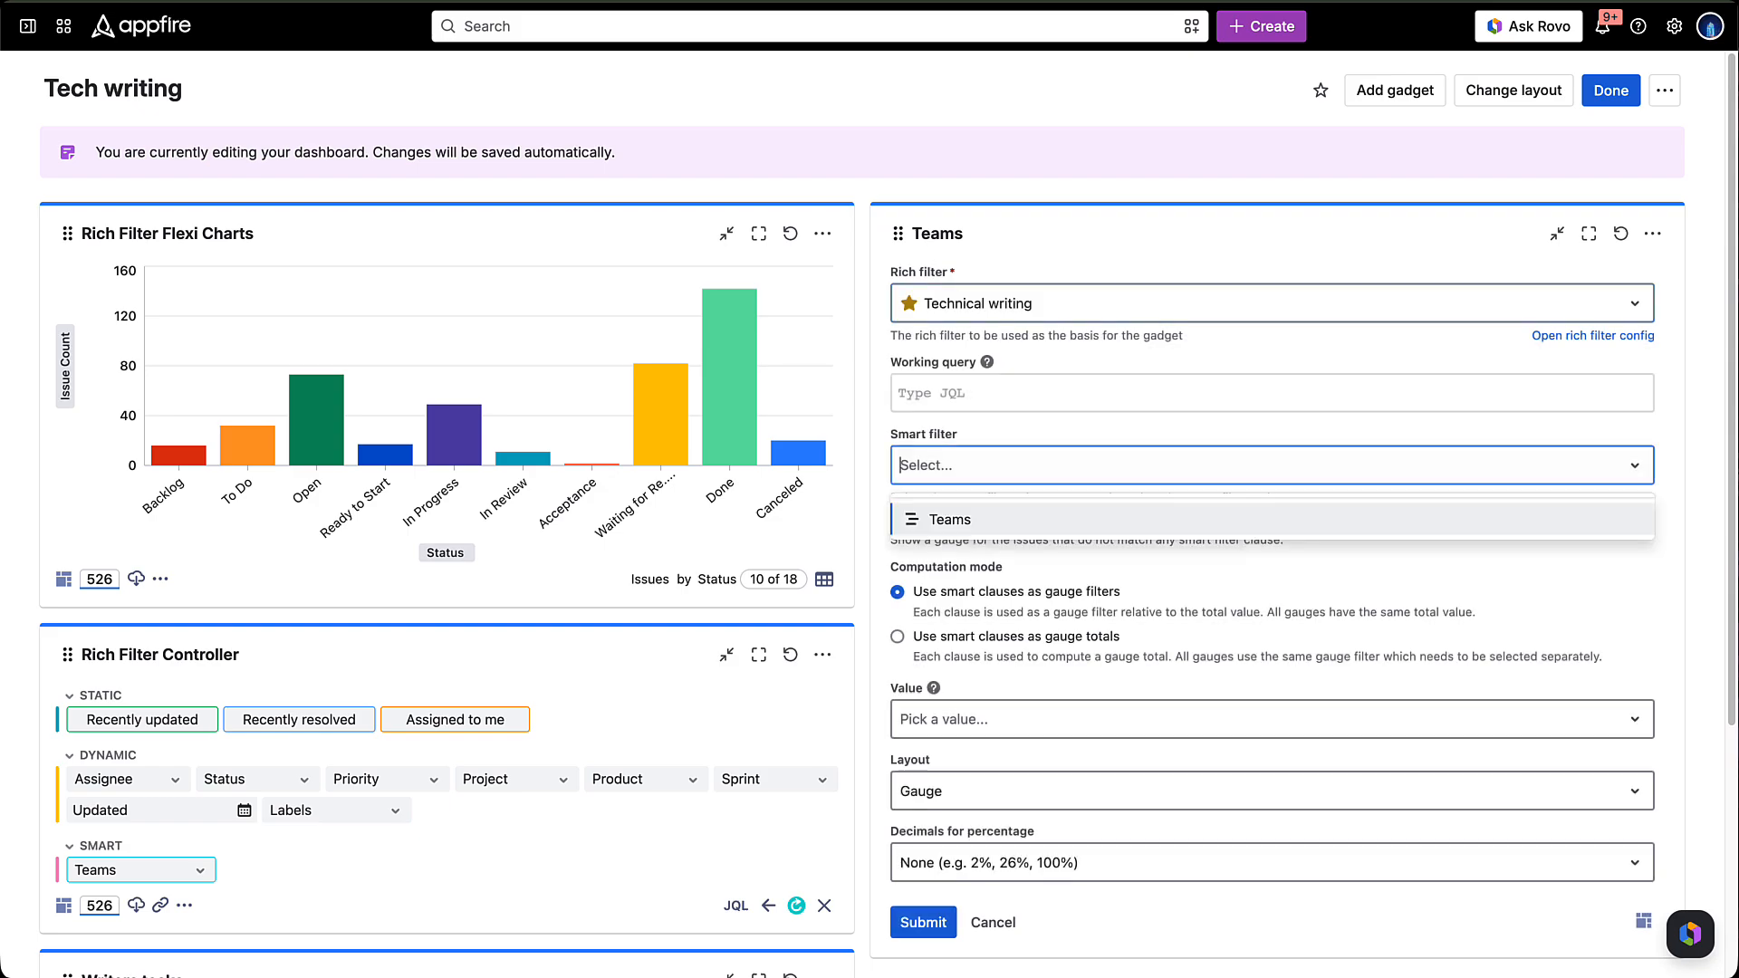
left_click(950, 520)
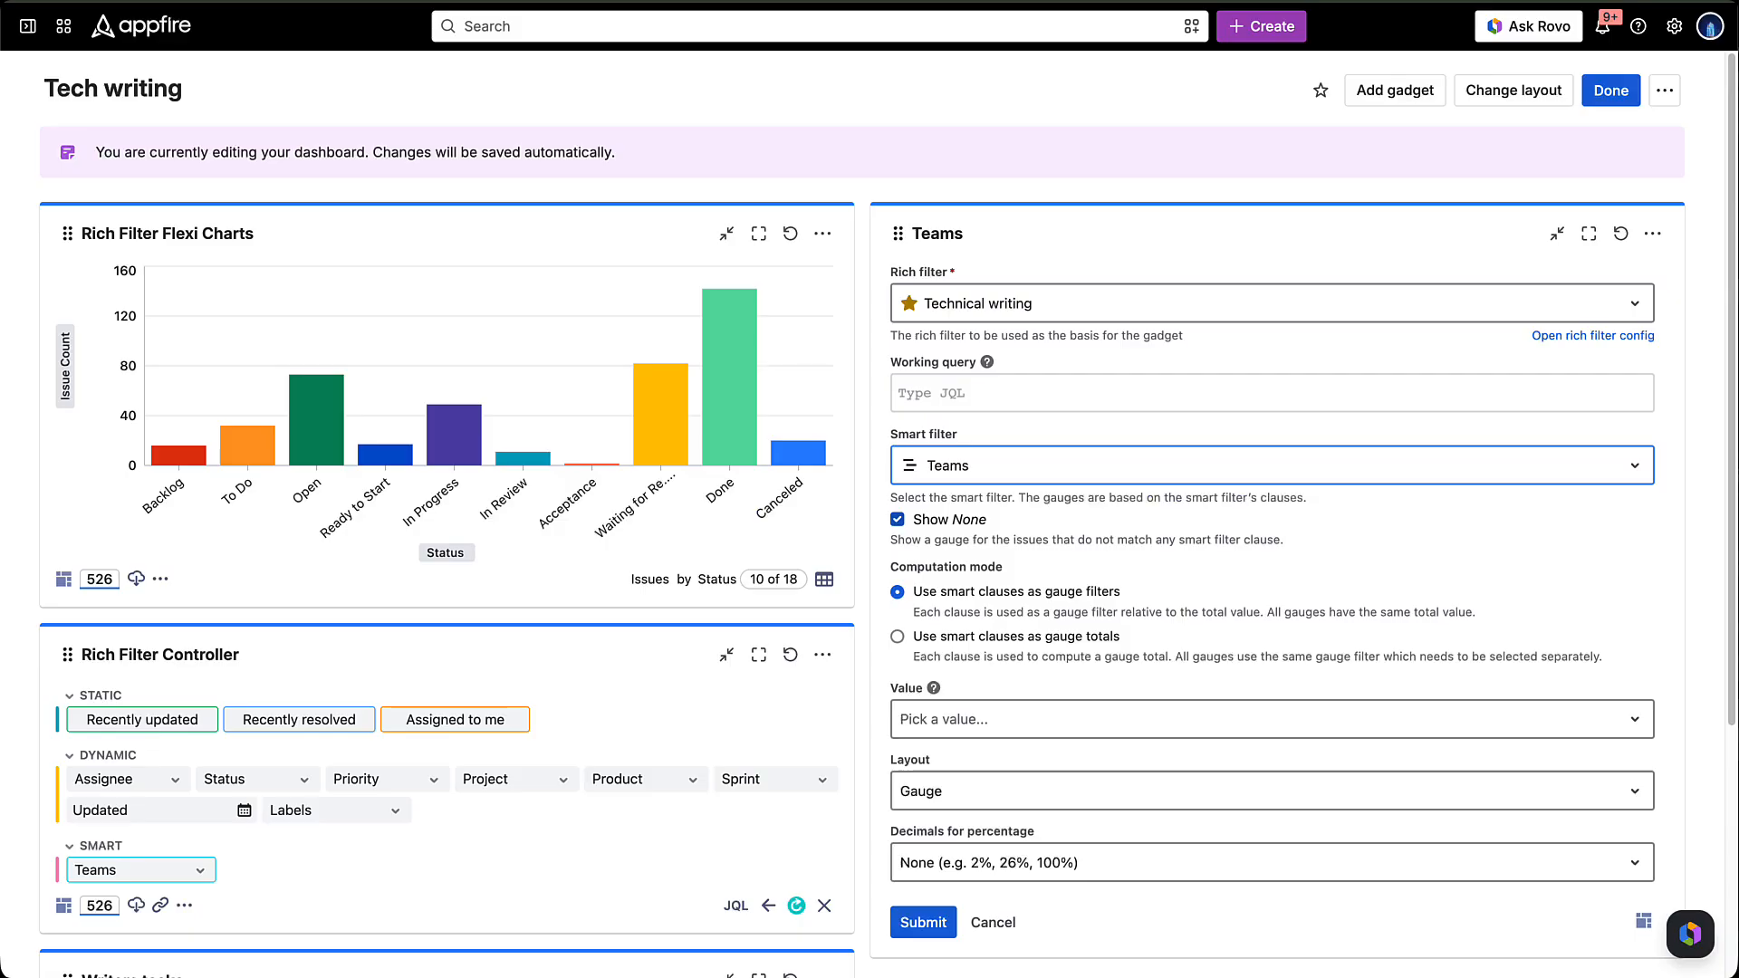
left_click(897, 519)
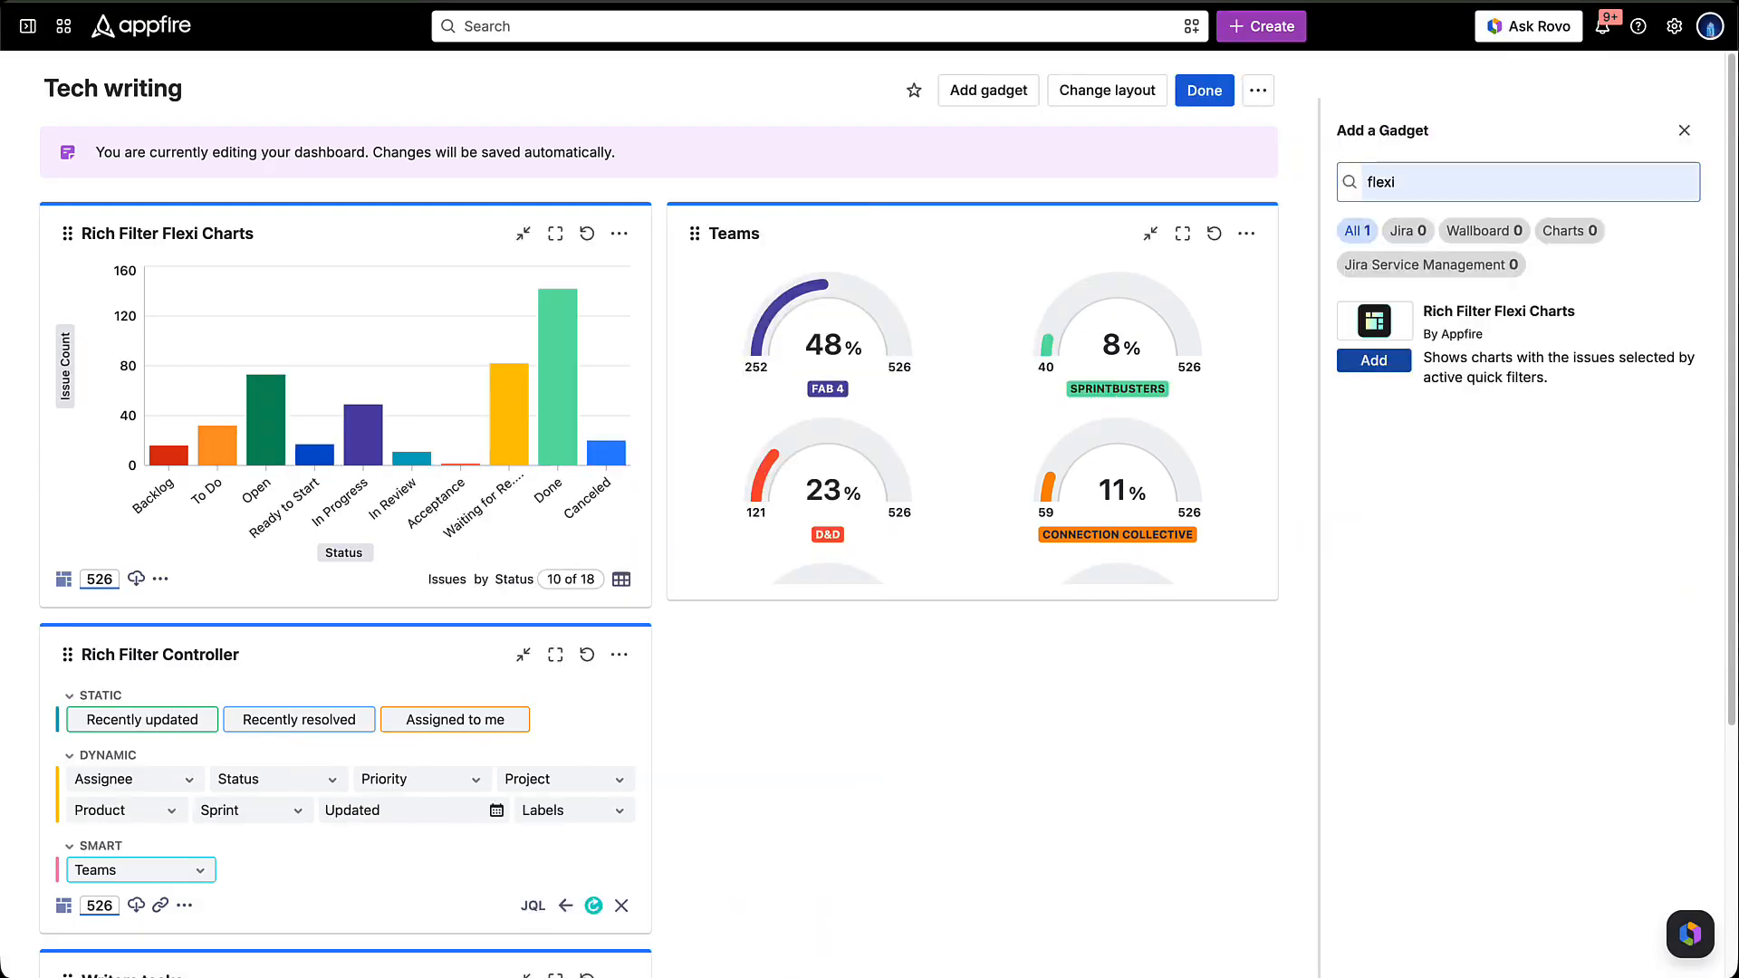
- Add another Rich Filter Flexi Charts gadget titled Assignees, based on the Technical writing rich filter
left_click(1374, 361)
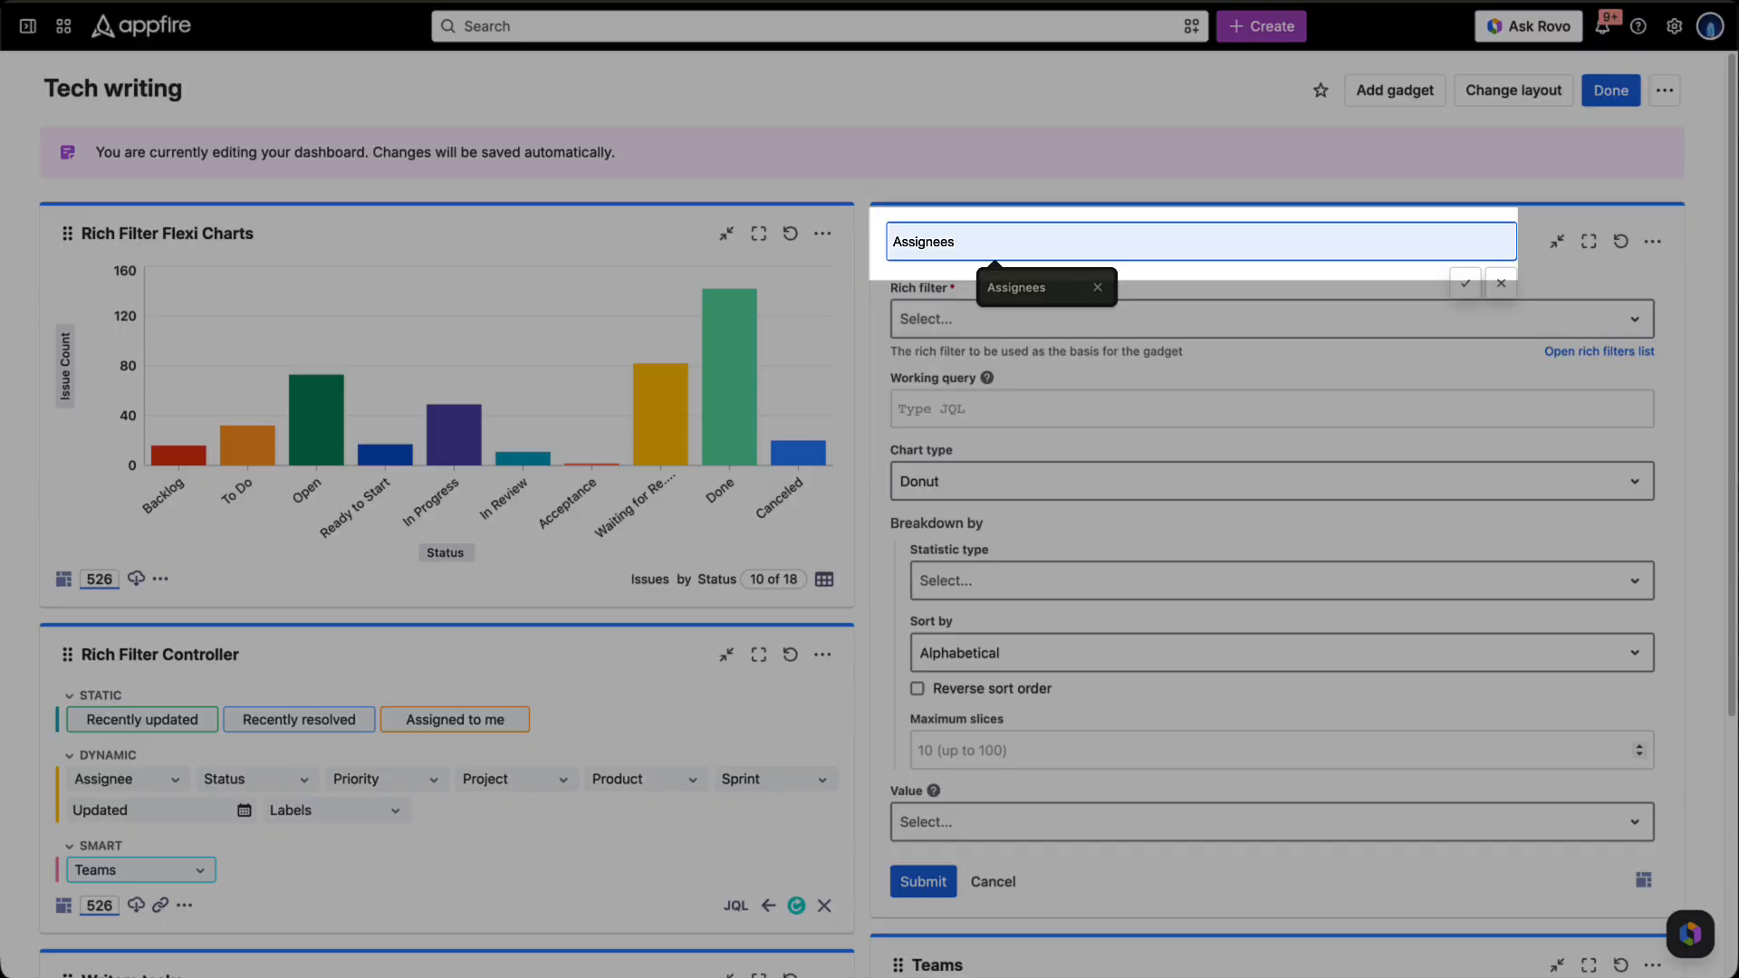
type("s")
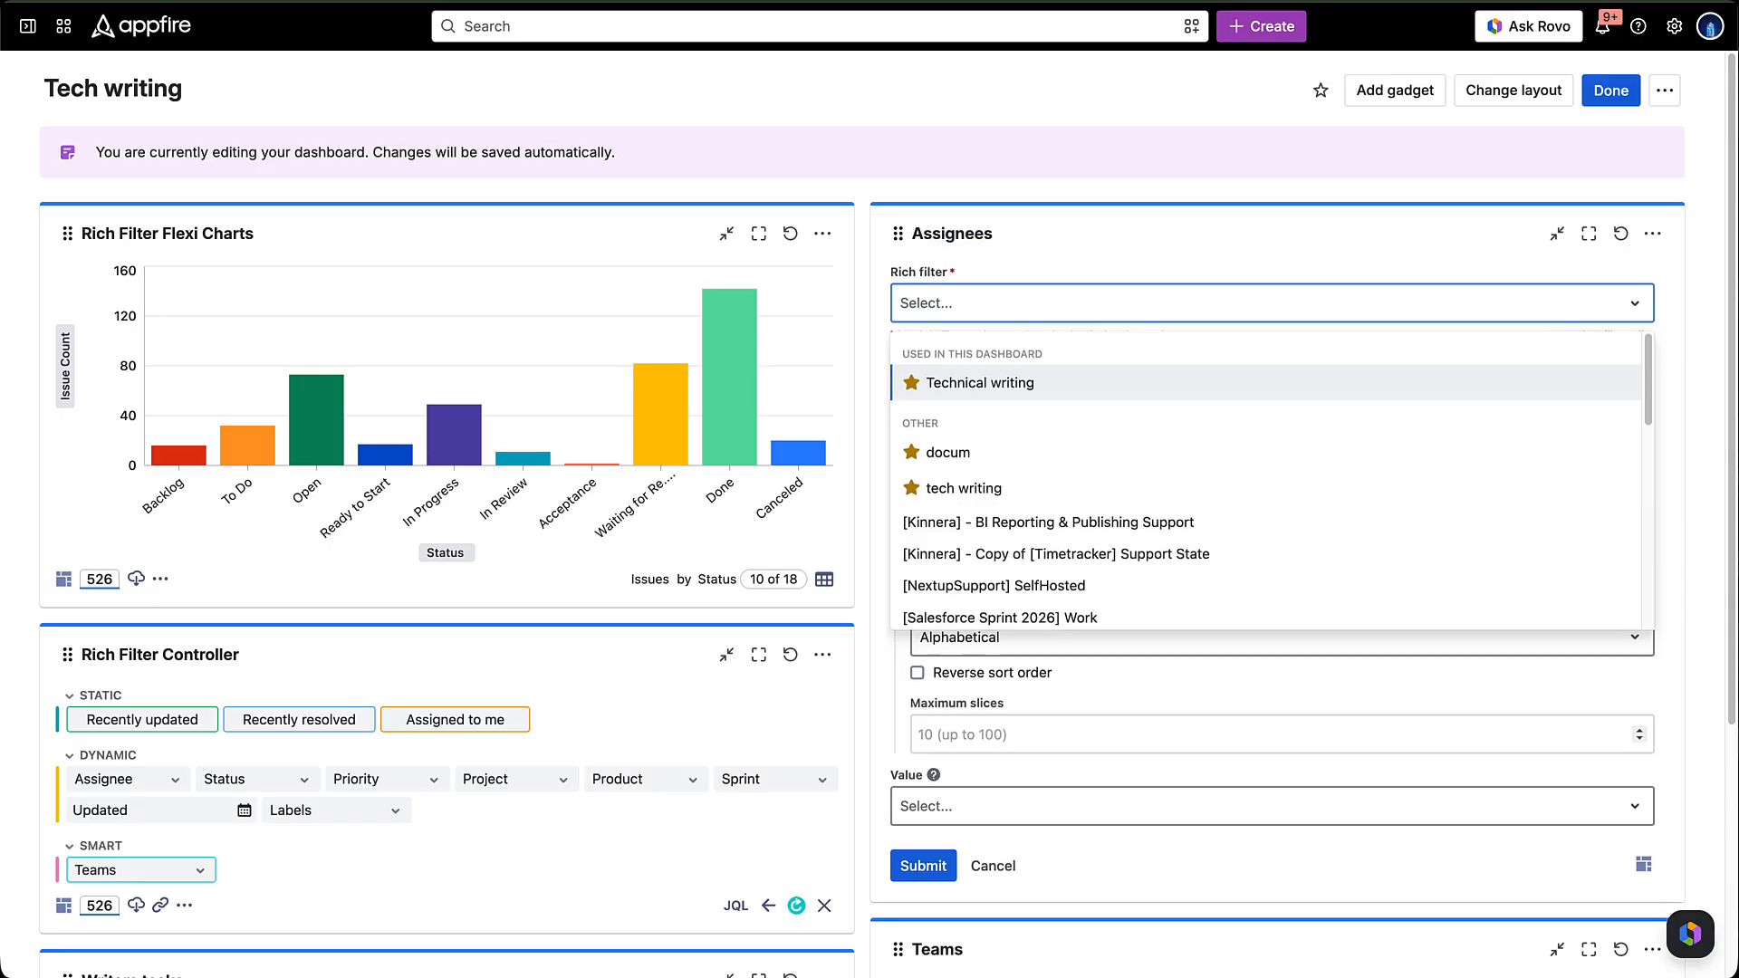
left_click(979, 389)
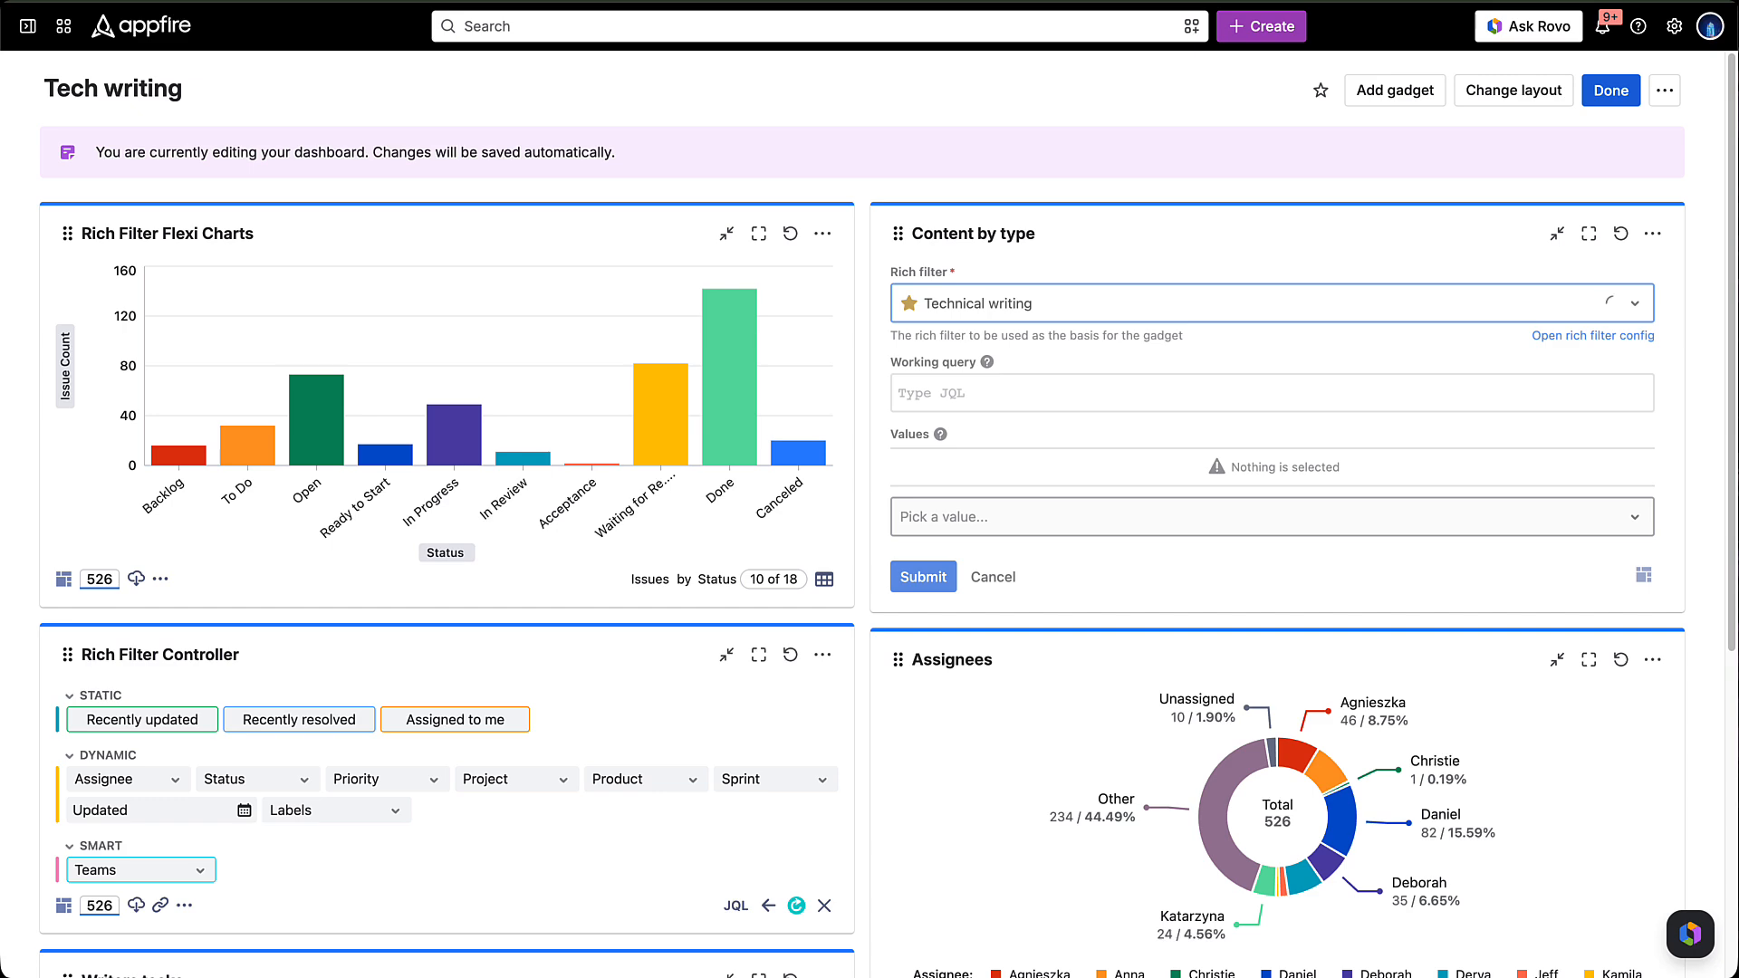
- Add the Video custom value to the Content by type gadget
left_click(1272, 517)
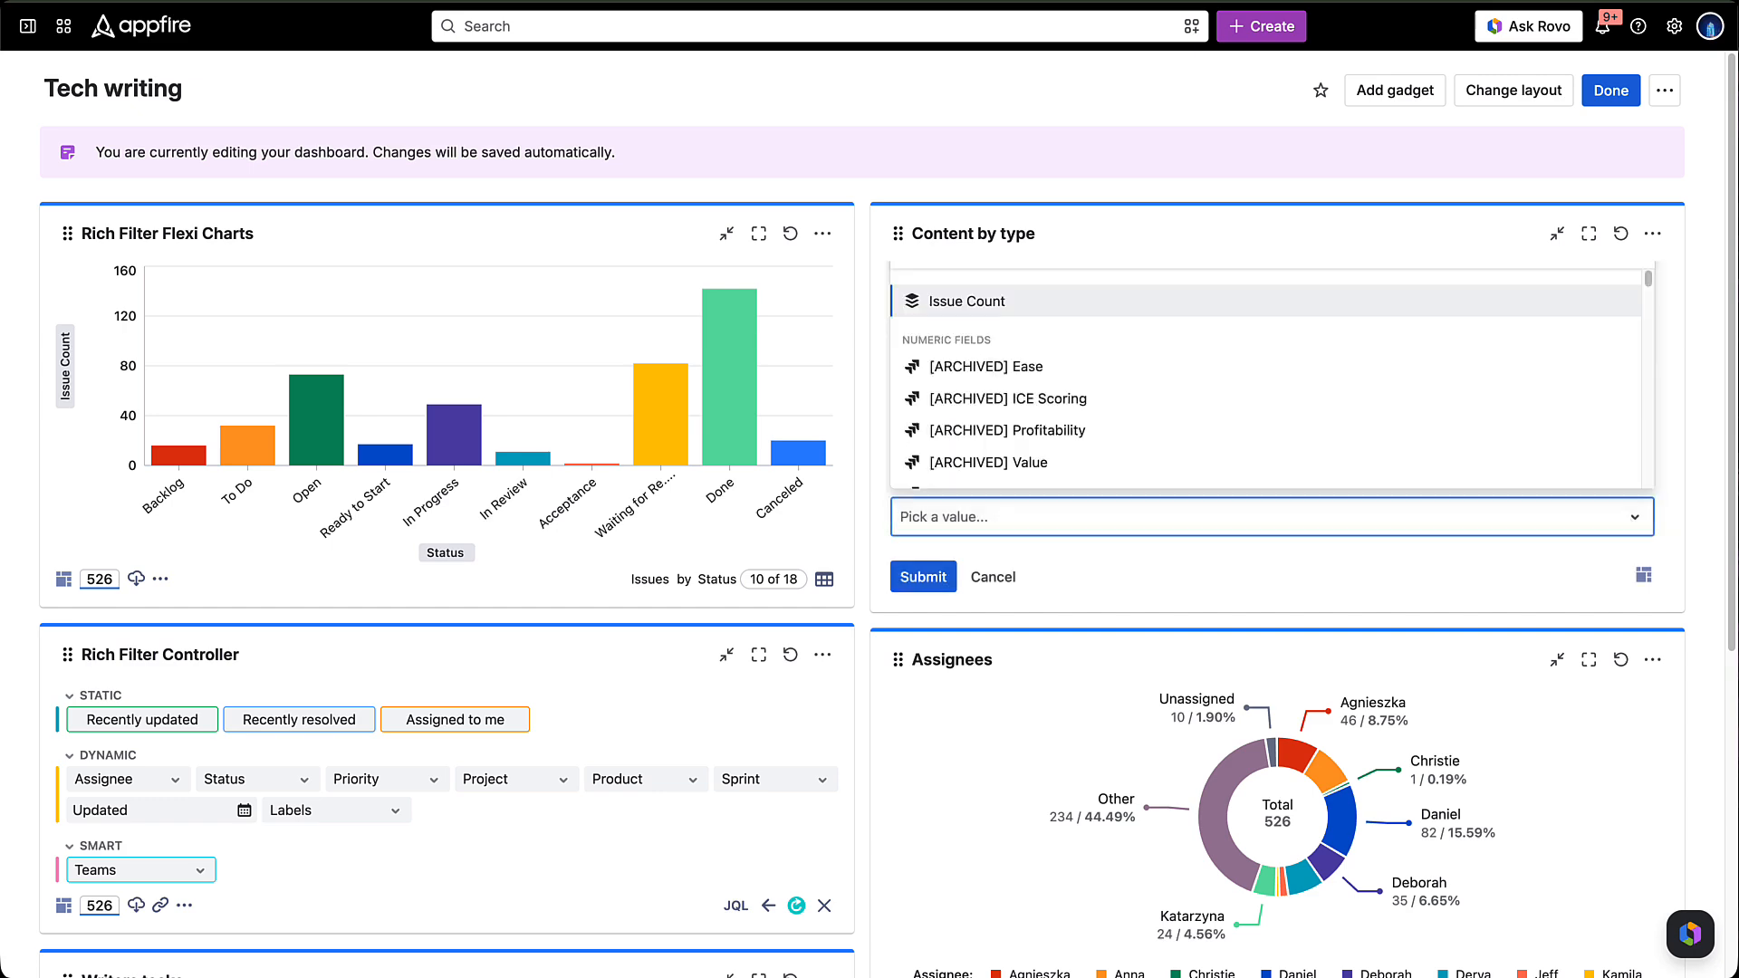
type("vid")
key("Return")
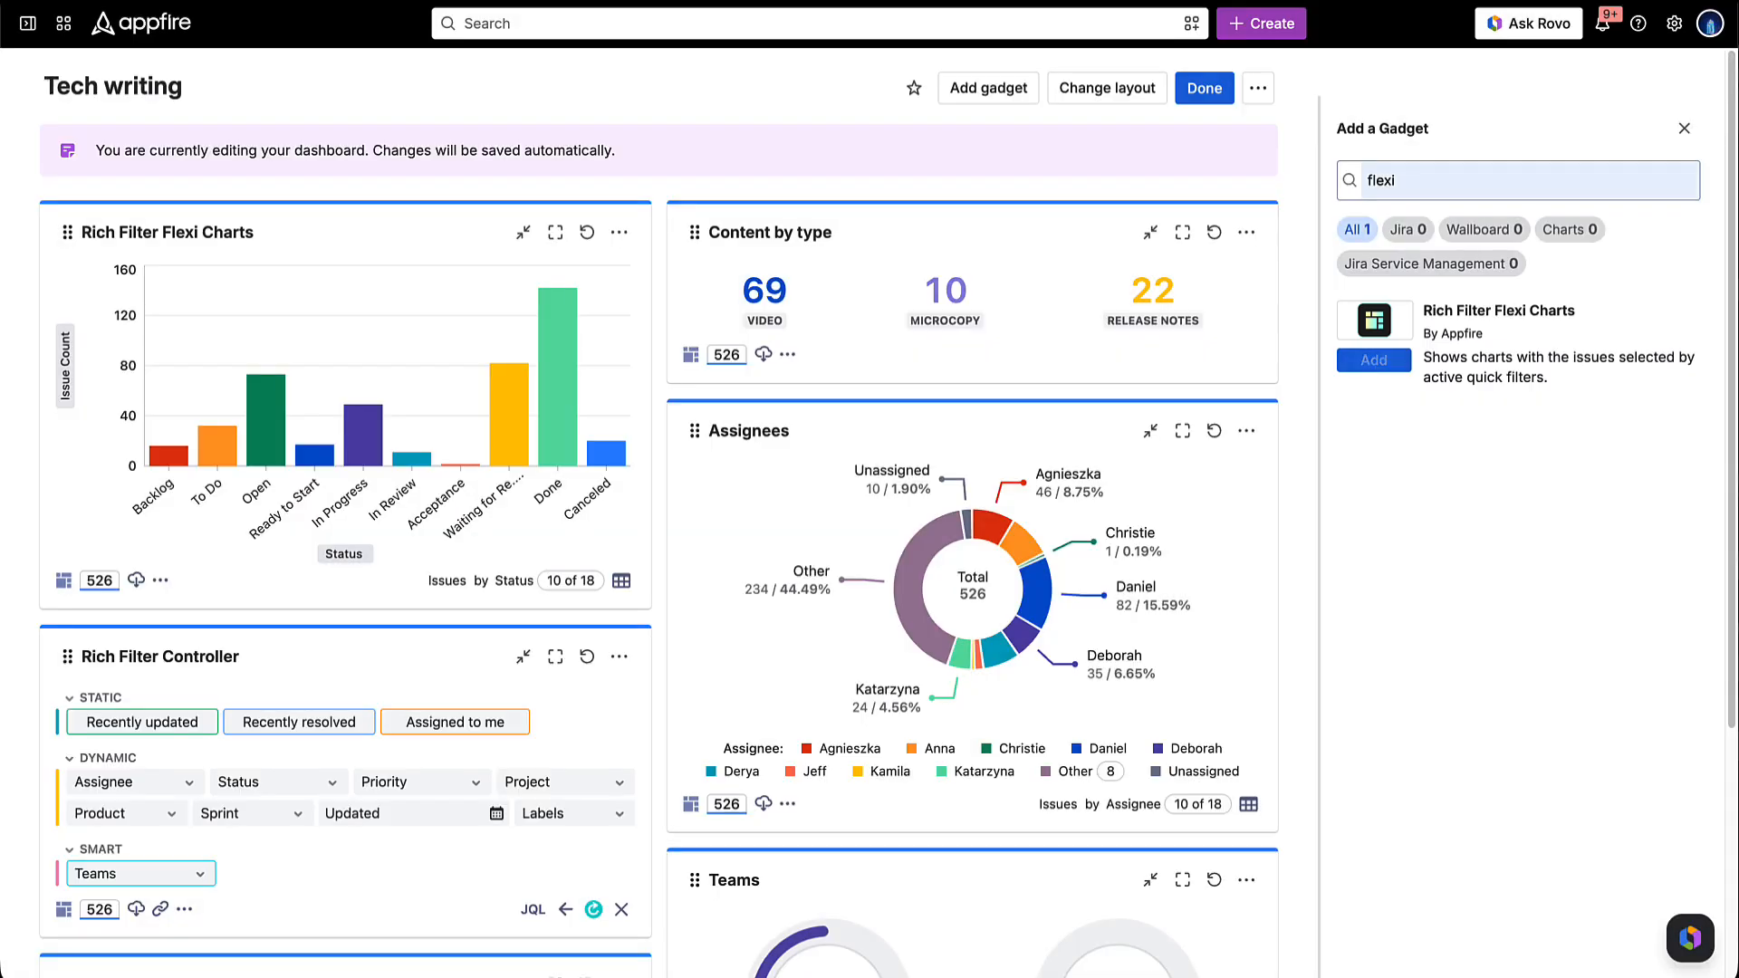
- Add a Rich Filter Flexi Charts gadget titled Recently completed videos, based on the Technical writing rich filter
left_click(1374, 360)
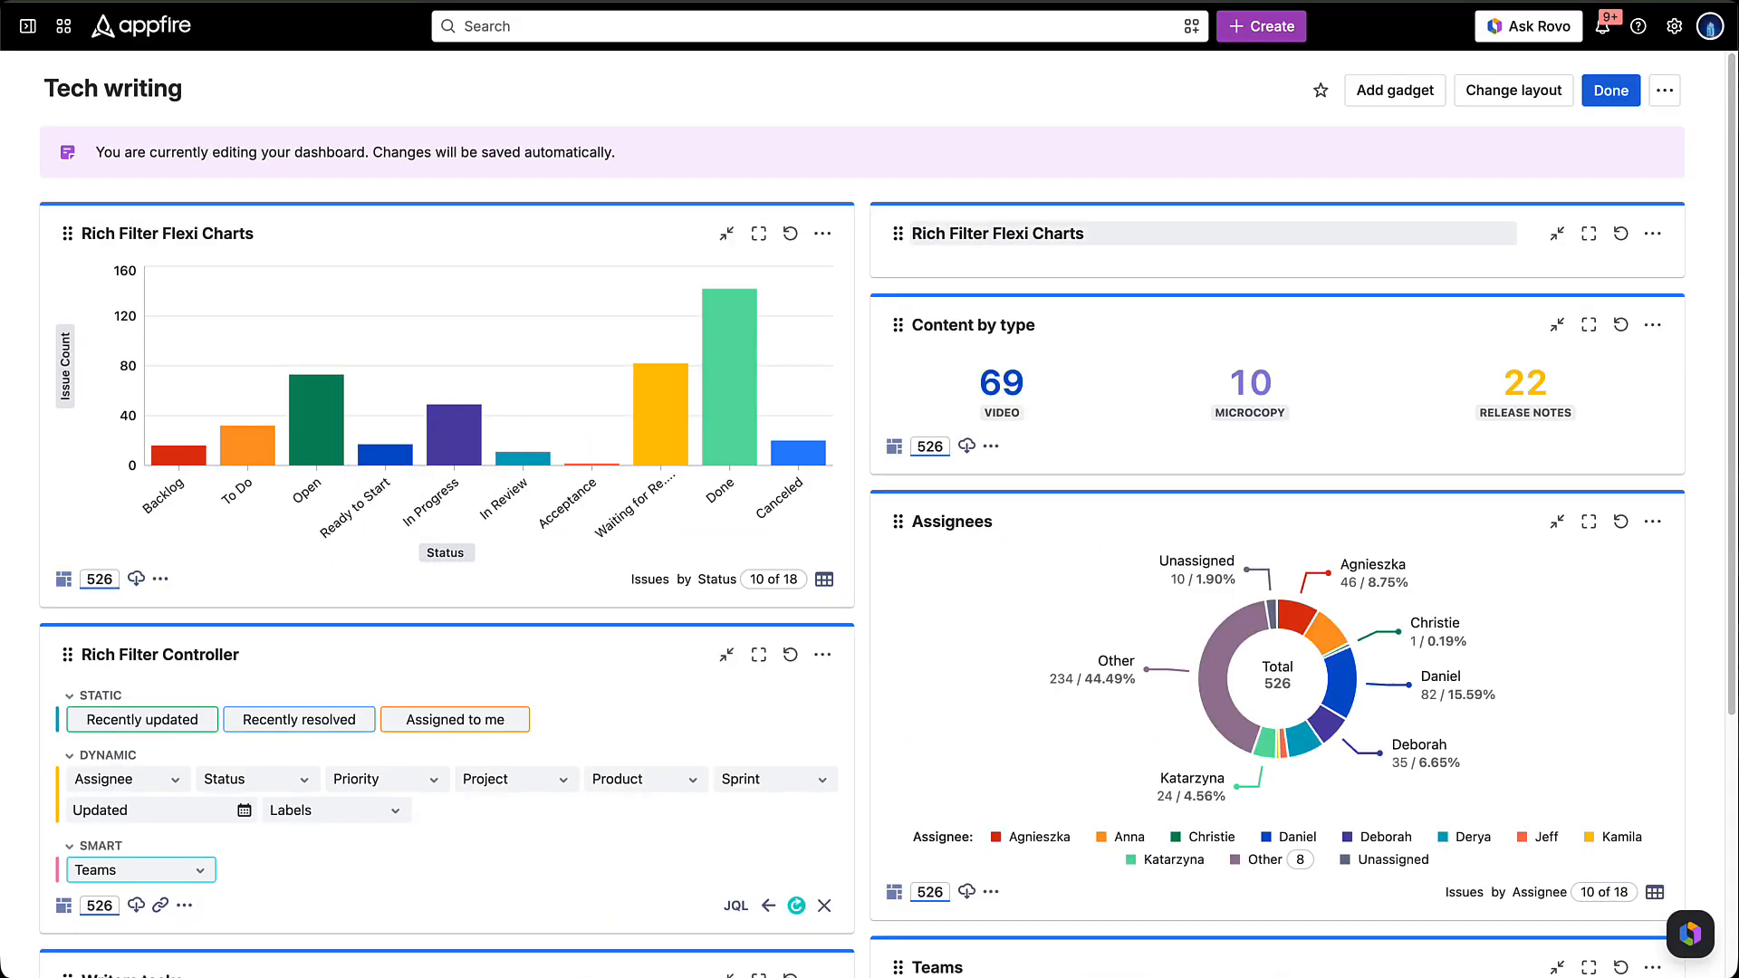
double_click(1020, 239)
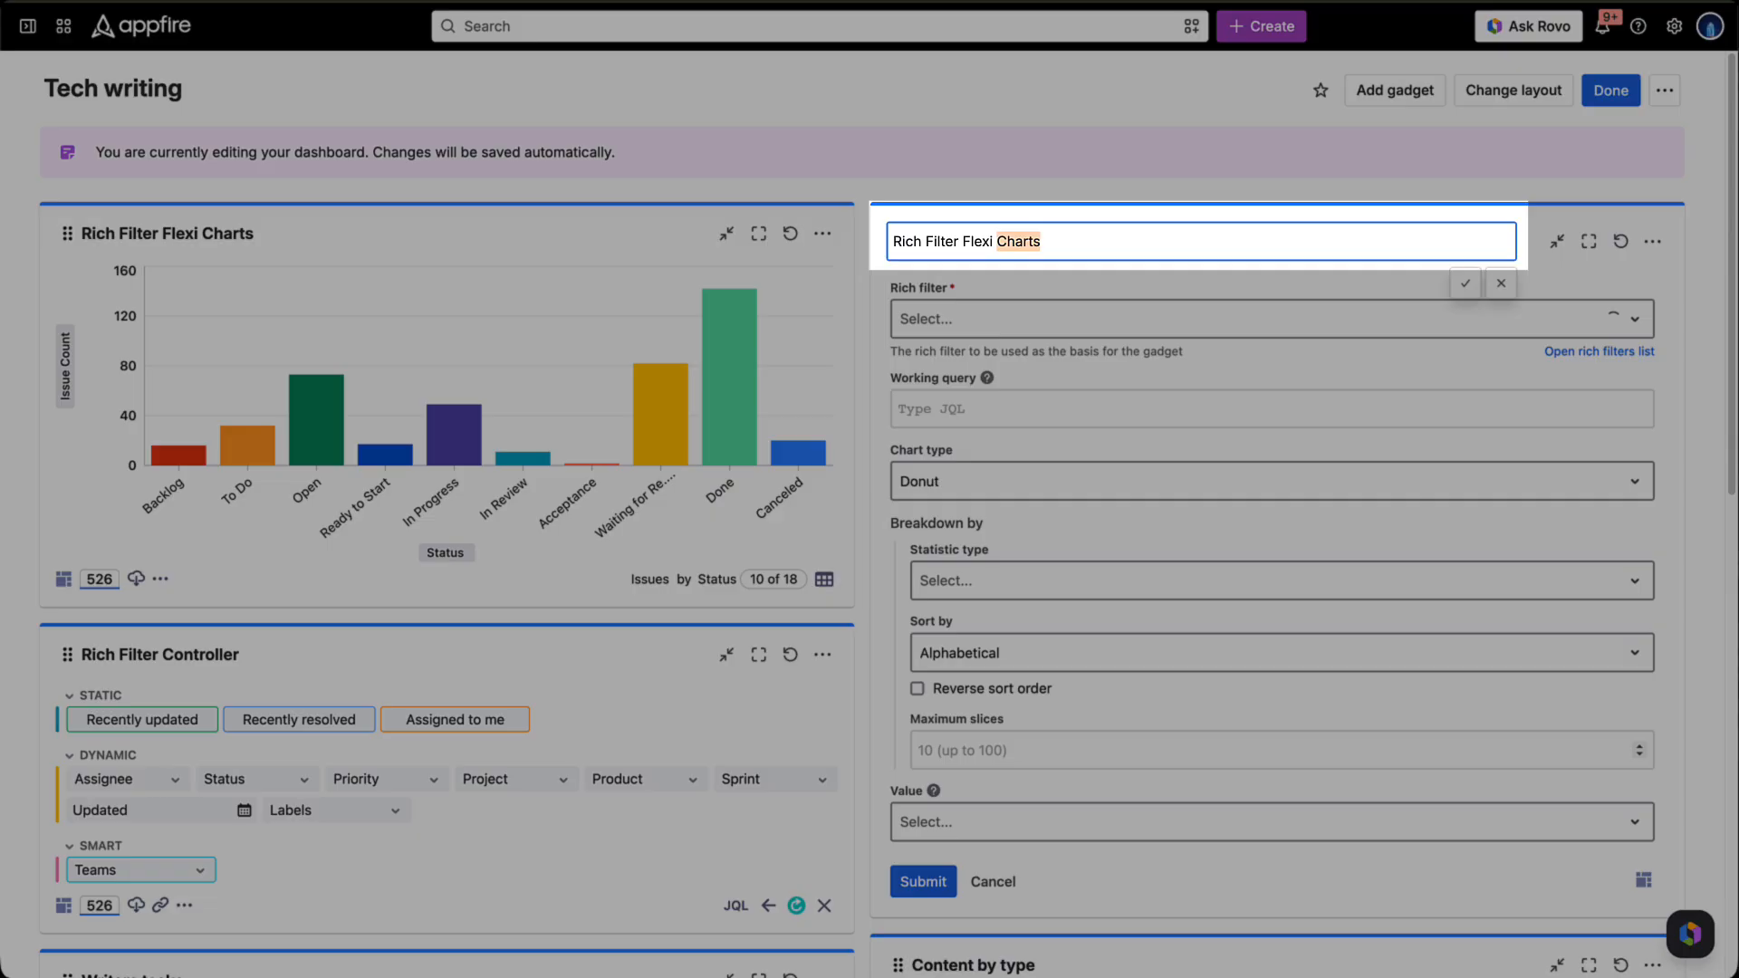
key("ctrl+a")
type("Recently completed videos")
left_click(1272, 319)
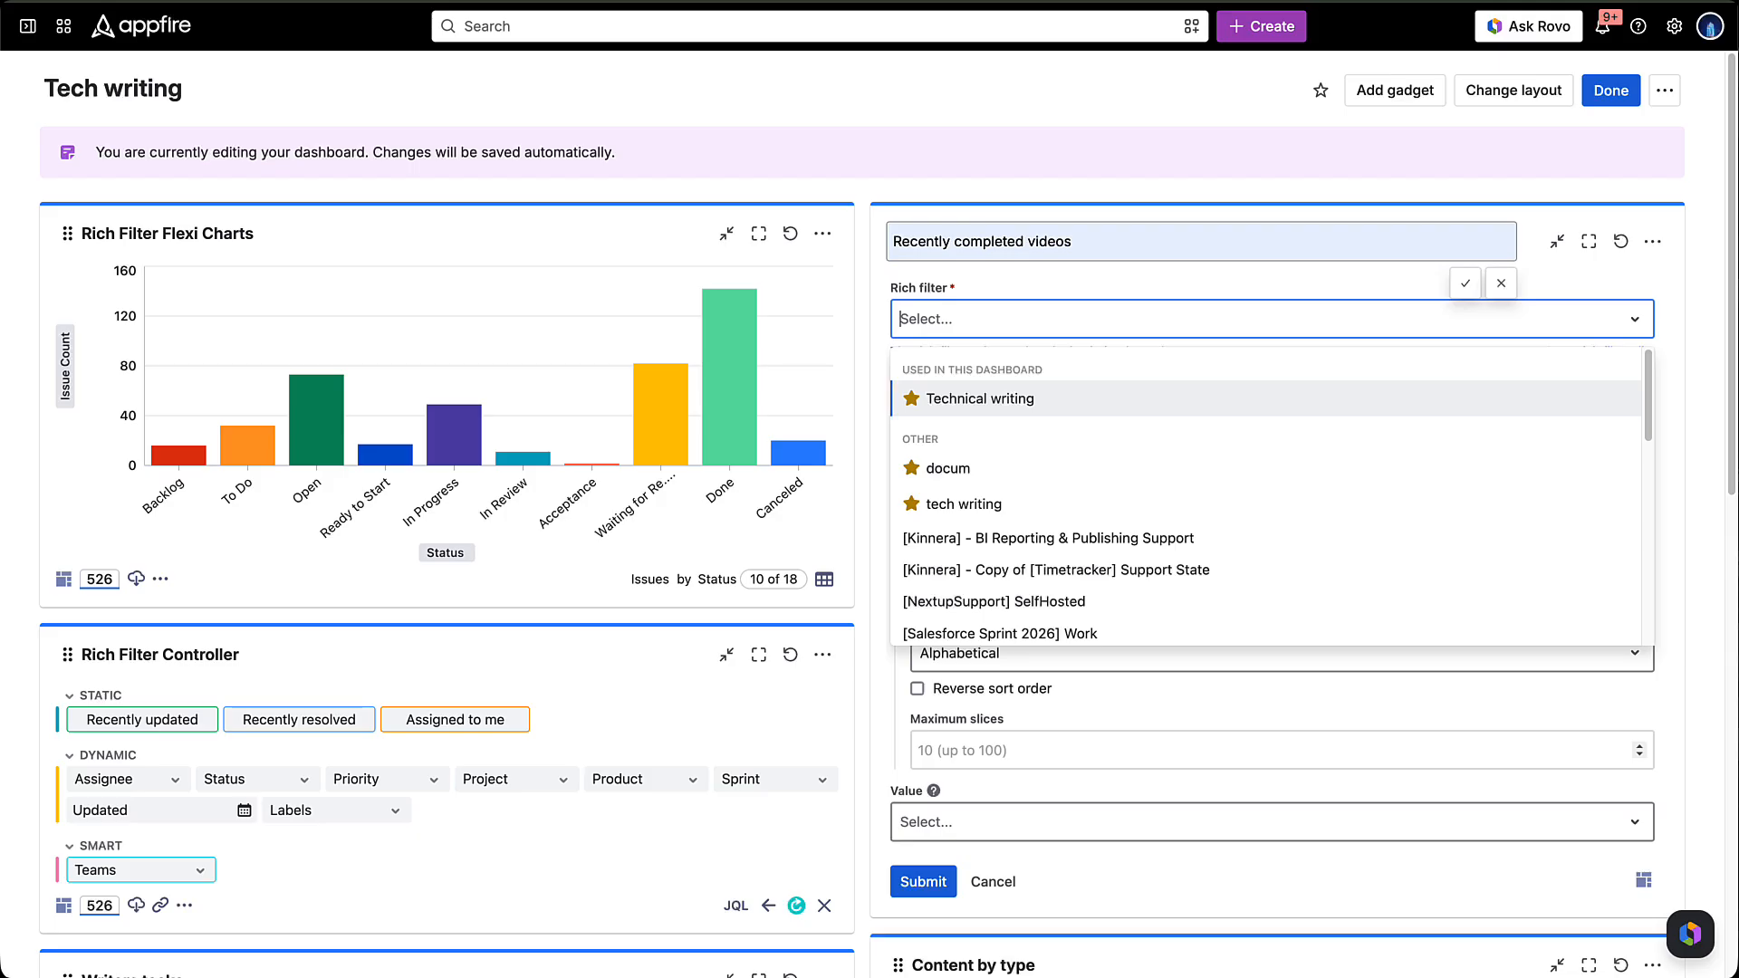
left_click(982, 382)
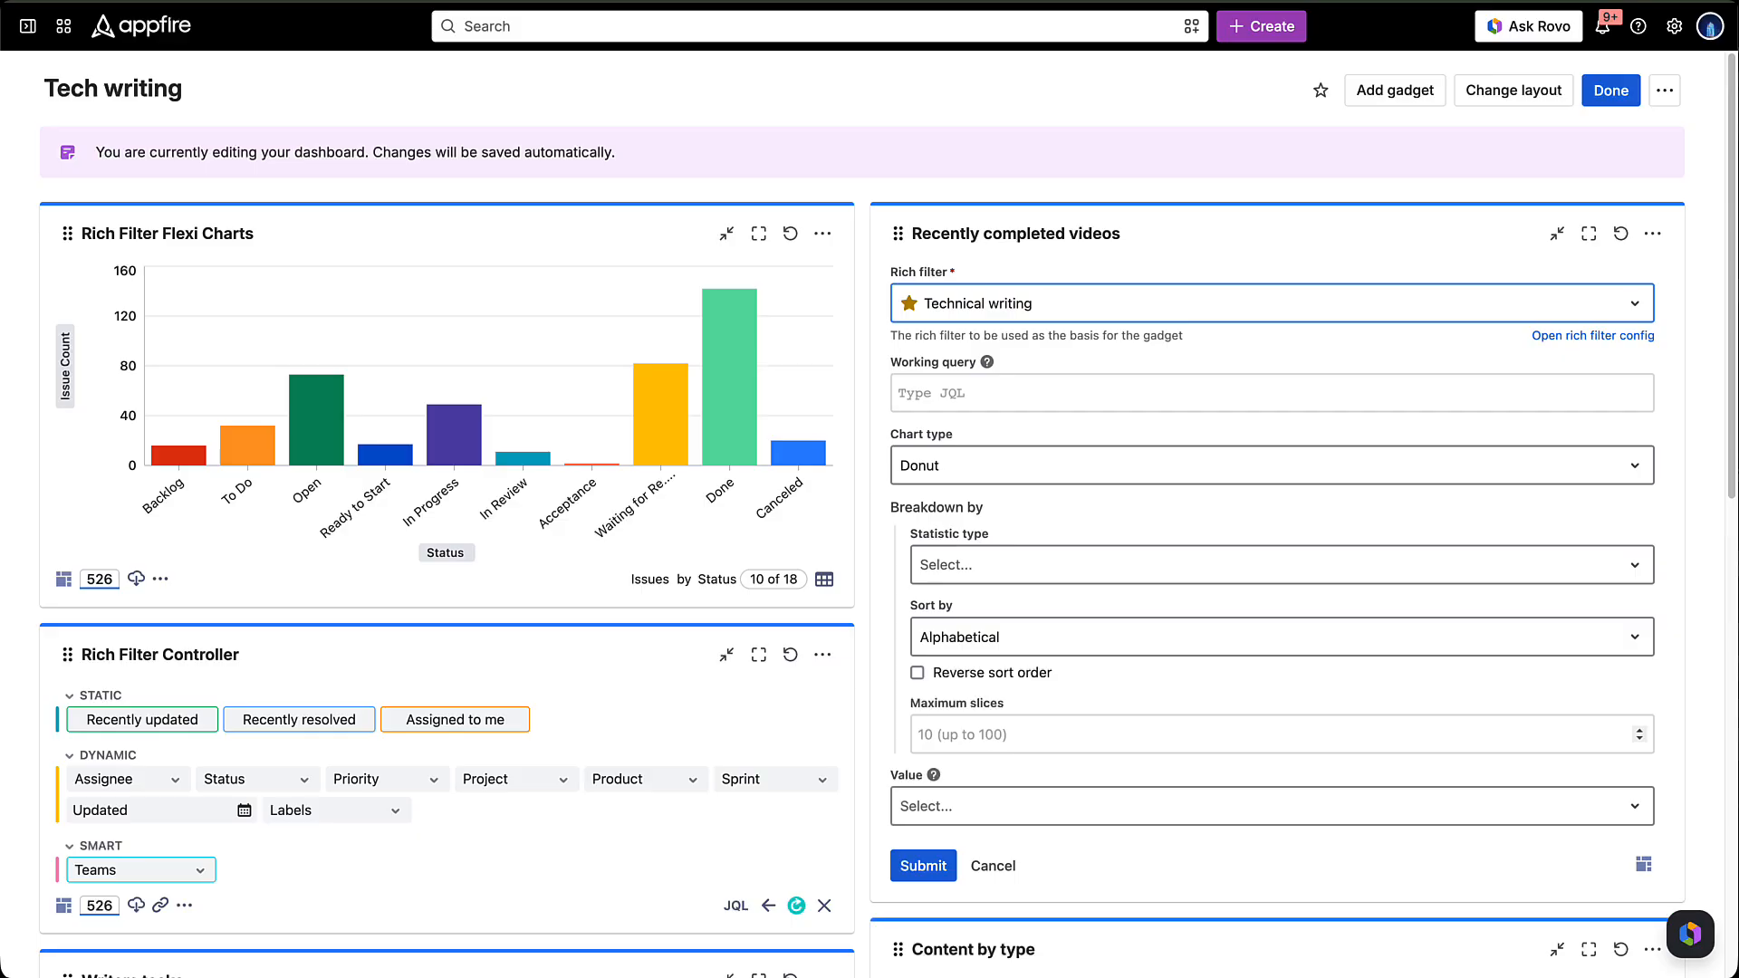
- Set the Recently completed videos gadget's working query to resolutiondate >= -30d AND labels = video
left_click(1272, 393)
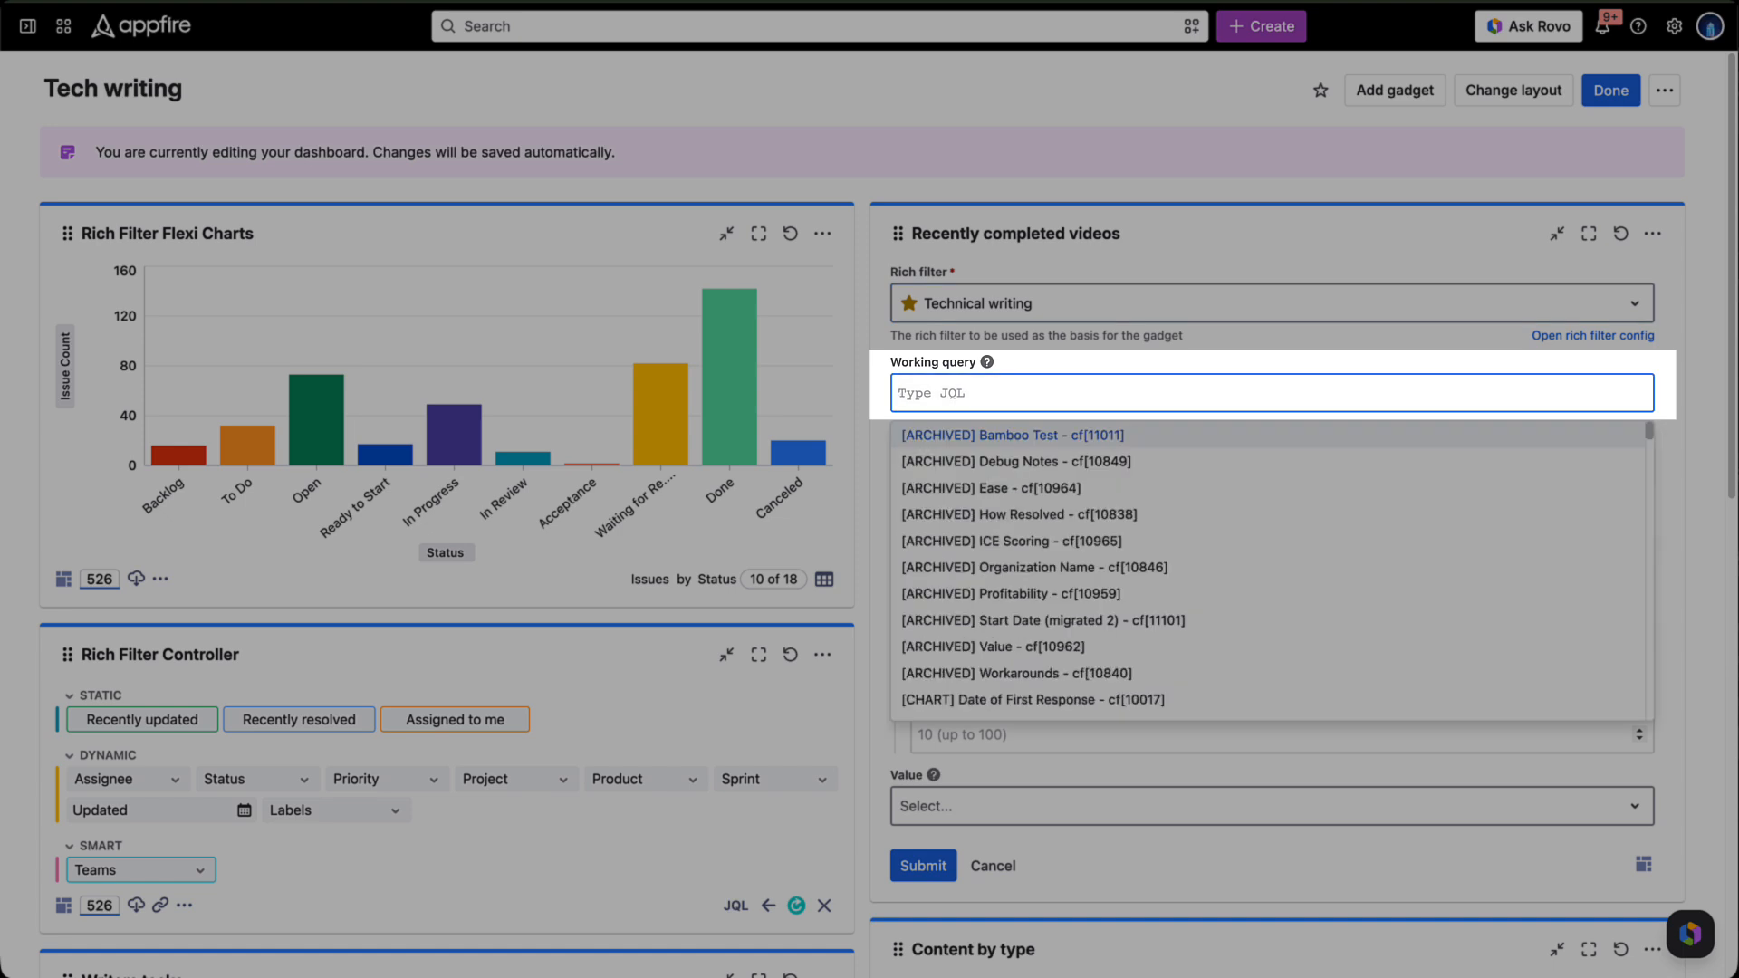
type("resolutiondate >= ")
type("-30d")
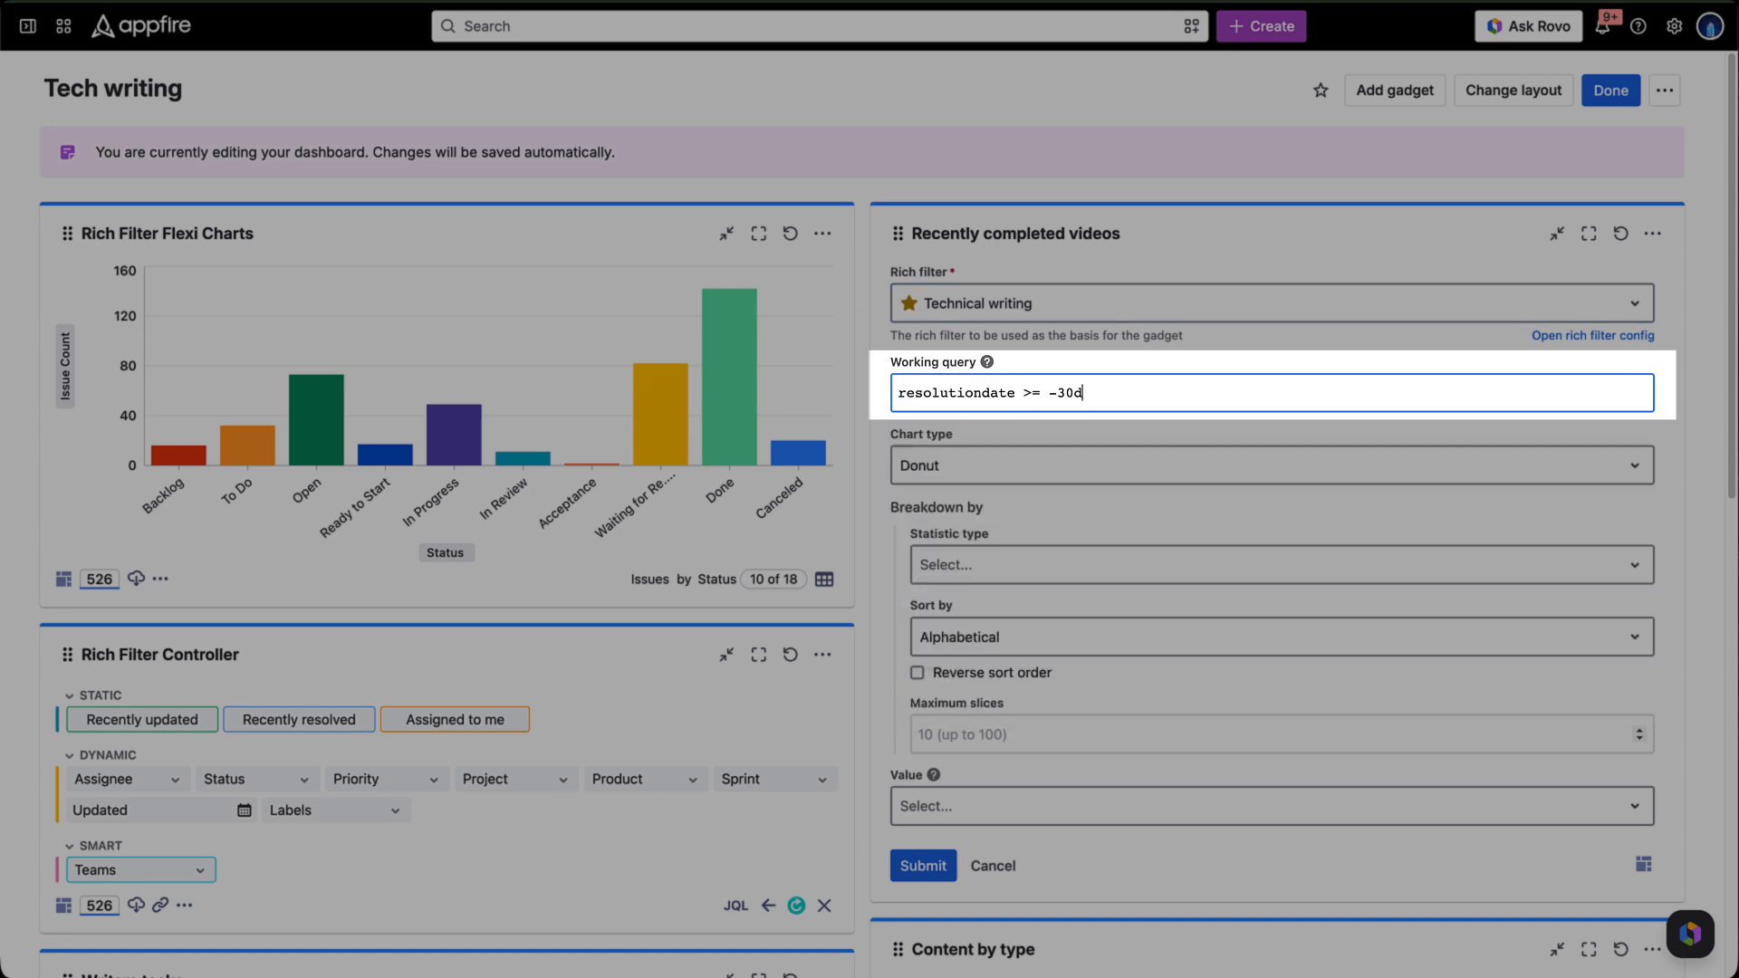
type(" AND labels = video")
- Configure the Recently completed videos gadget as a Donut chart of issues broken down by Assignee
left_click(1272, 465)
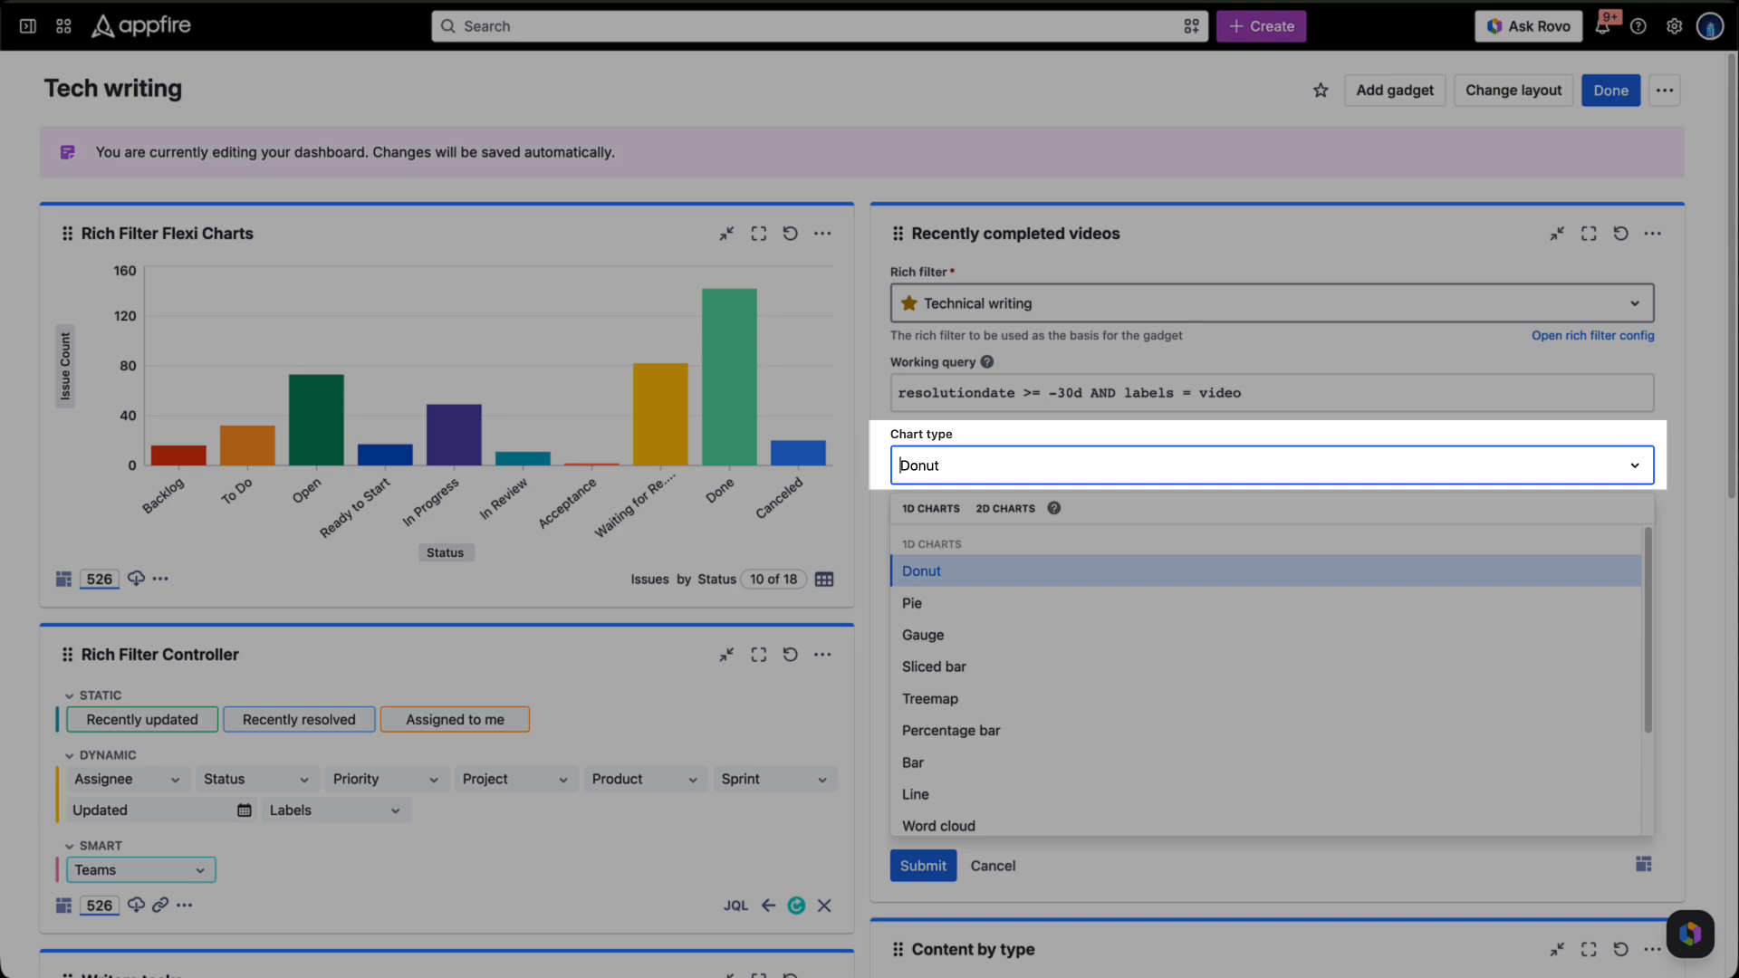
left_click(922, 572)
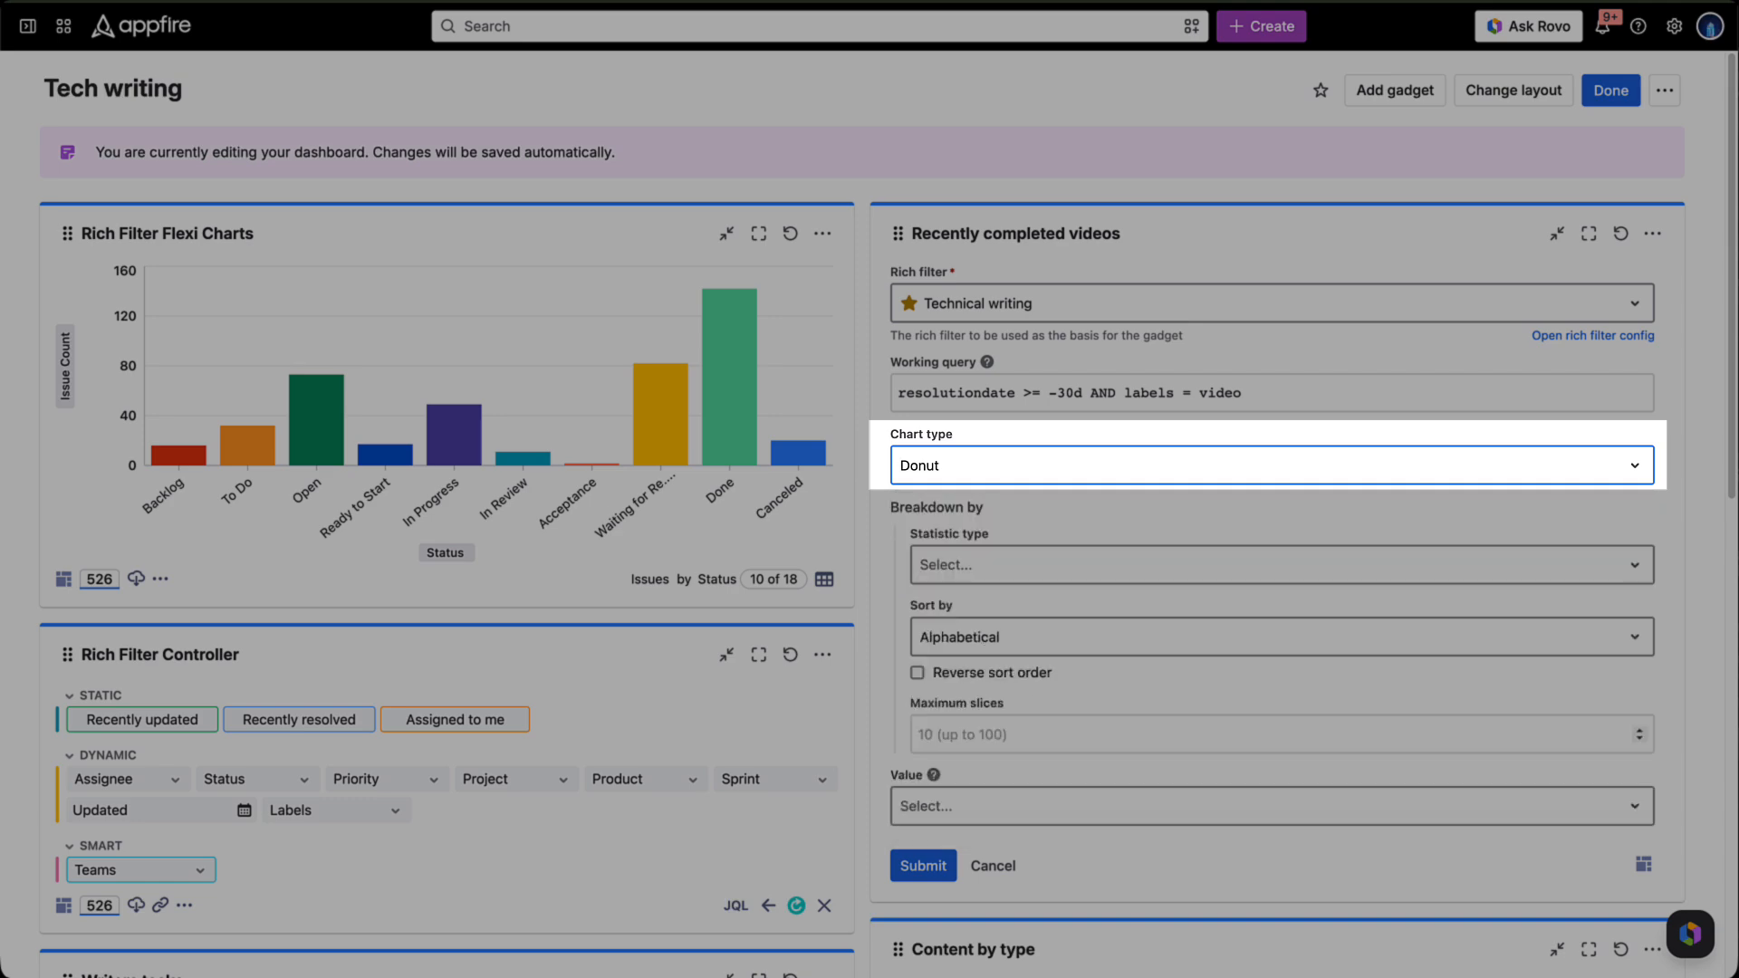
left_click(1281, 565)
left_click(976, 671)
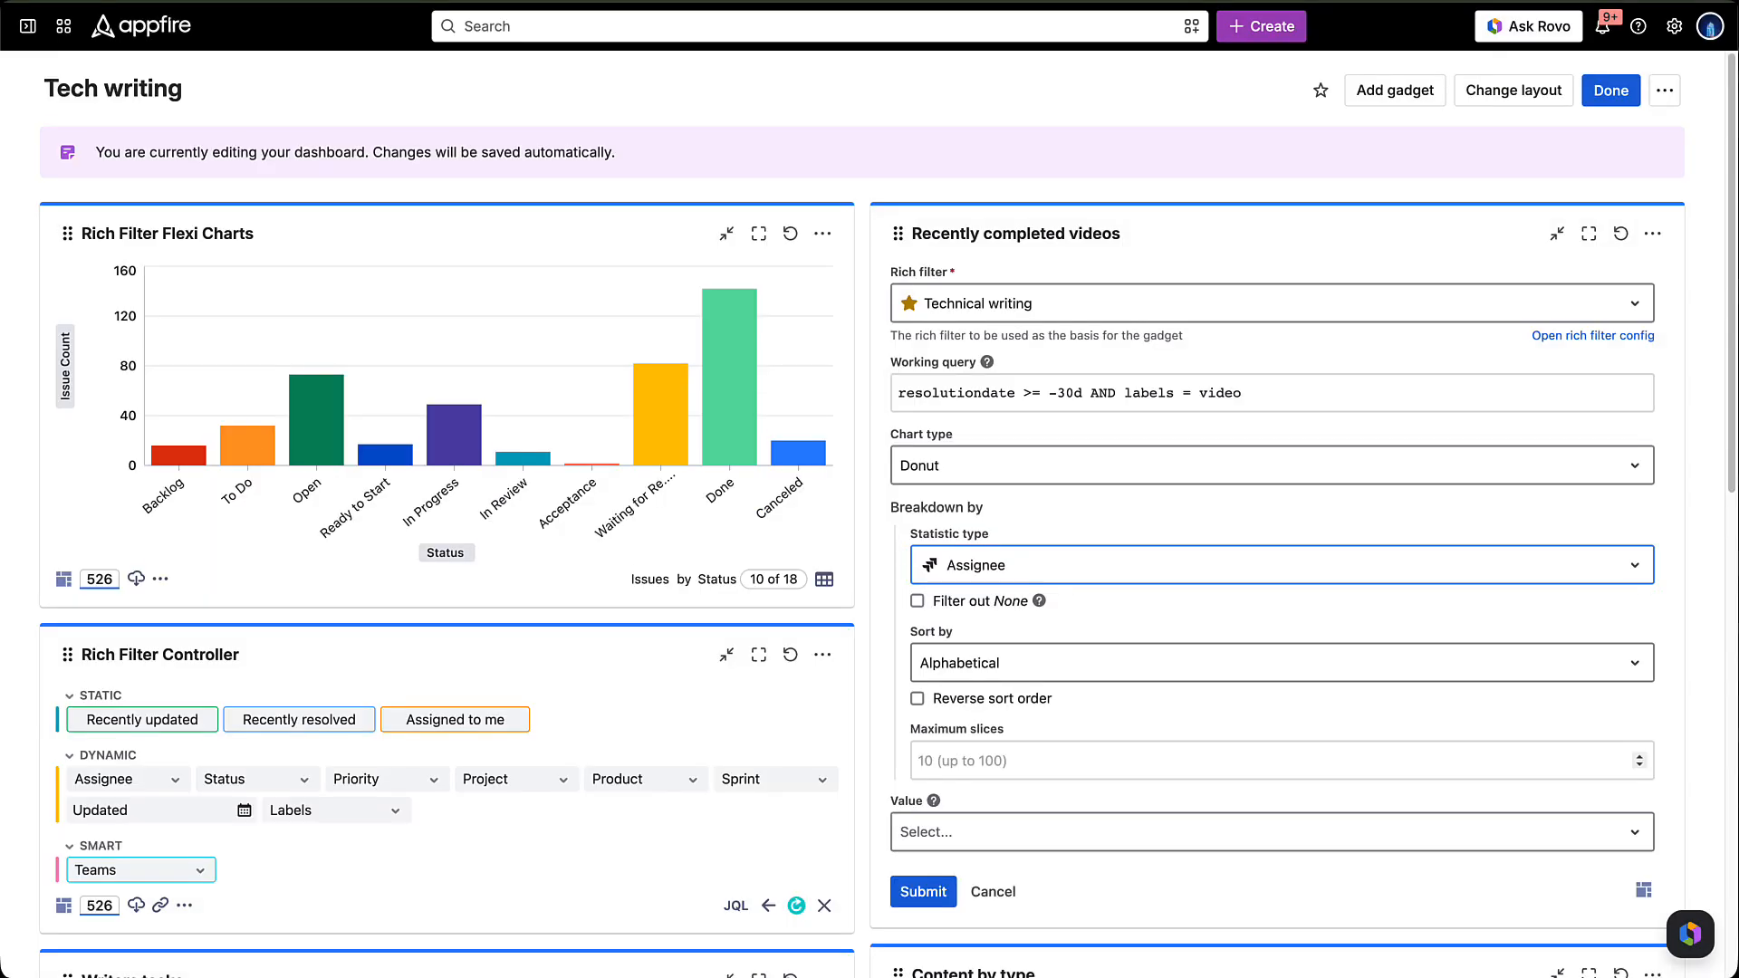
left_click(977, 656)
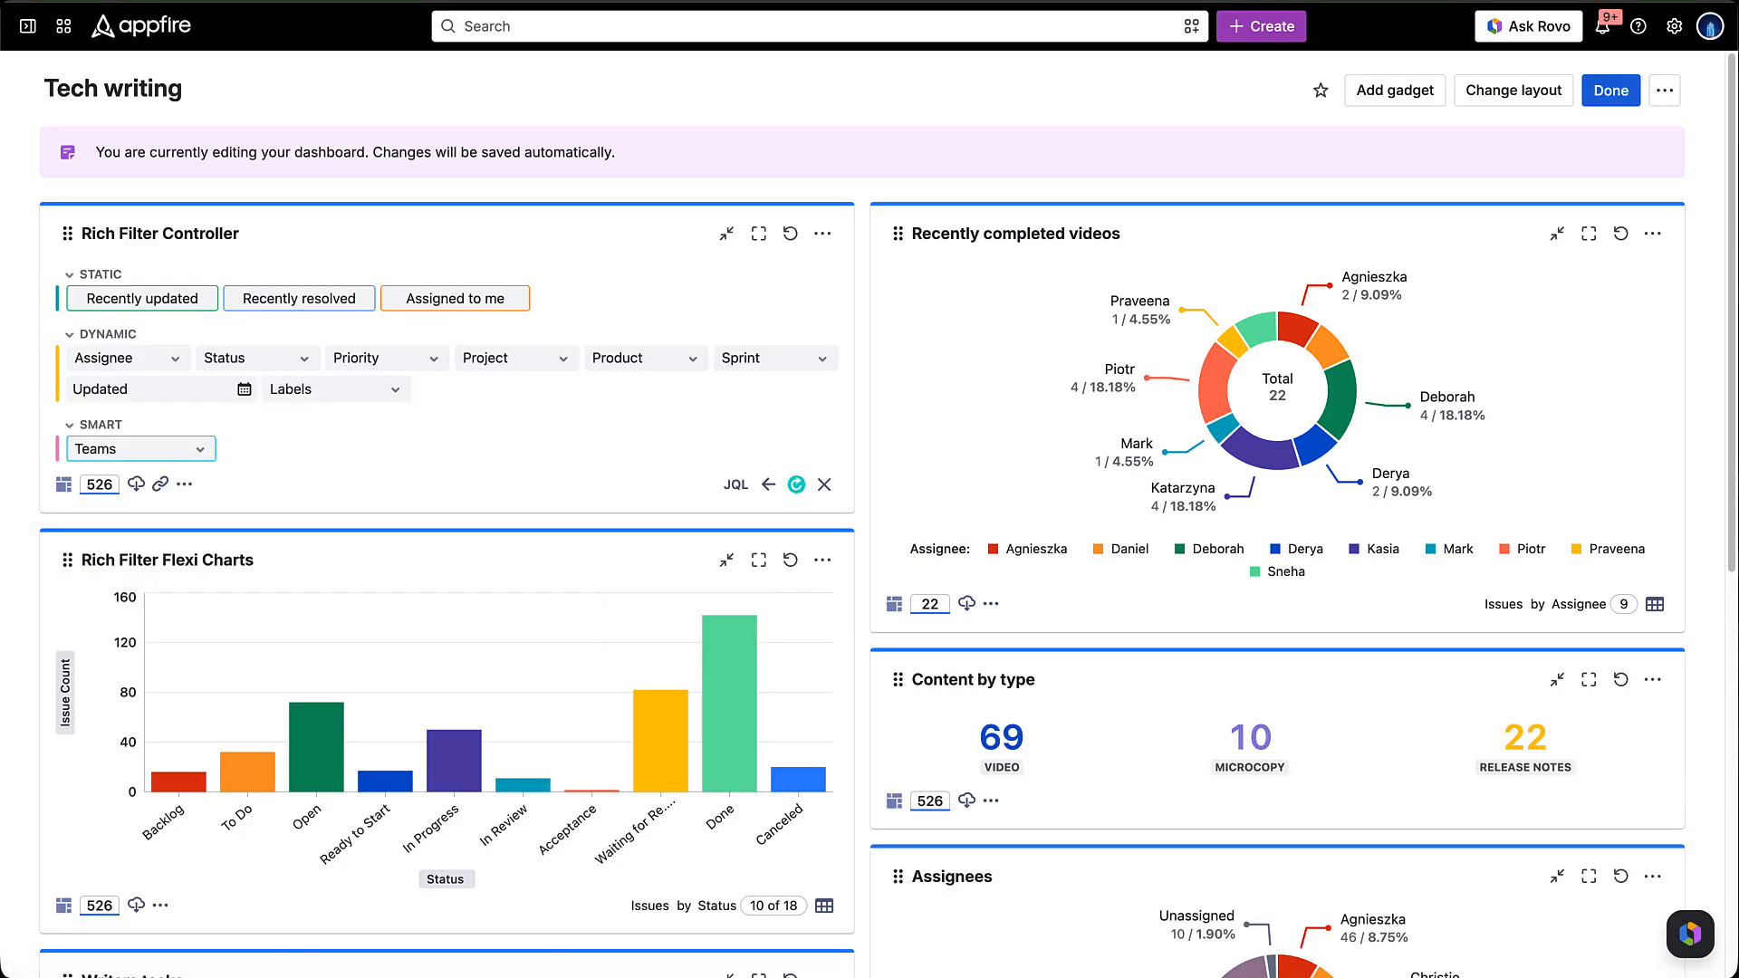
- Review the gadgets across the whole Tech writing dashboard, down to the Teams gauges
scroll(863, 514, "down", 2)
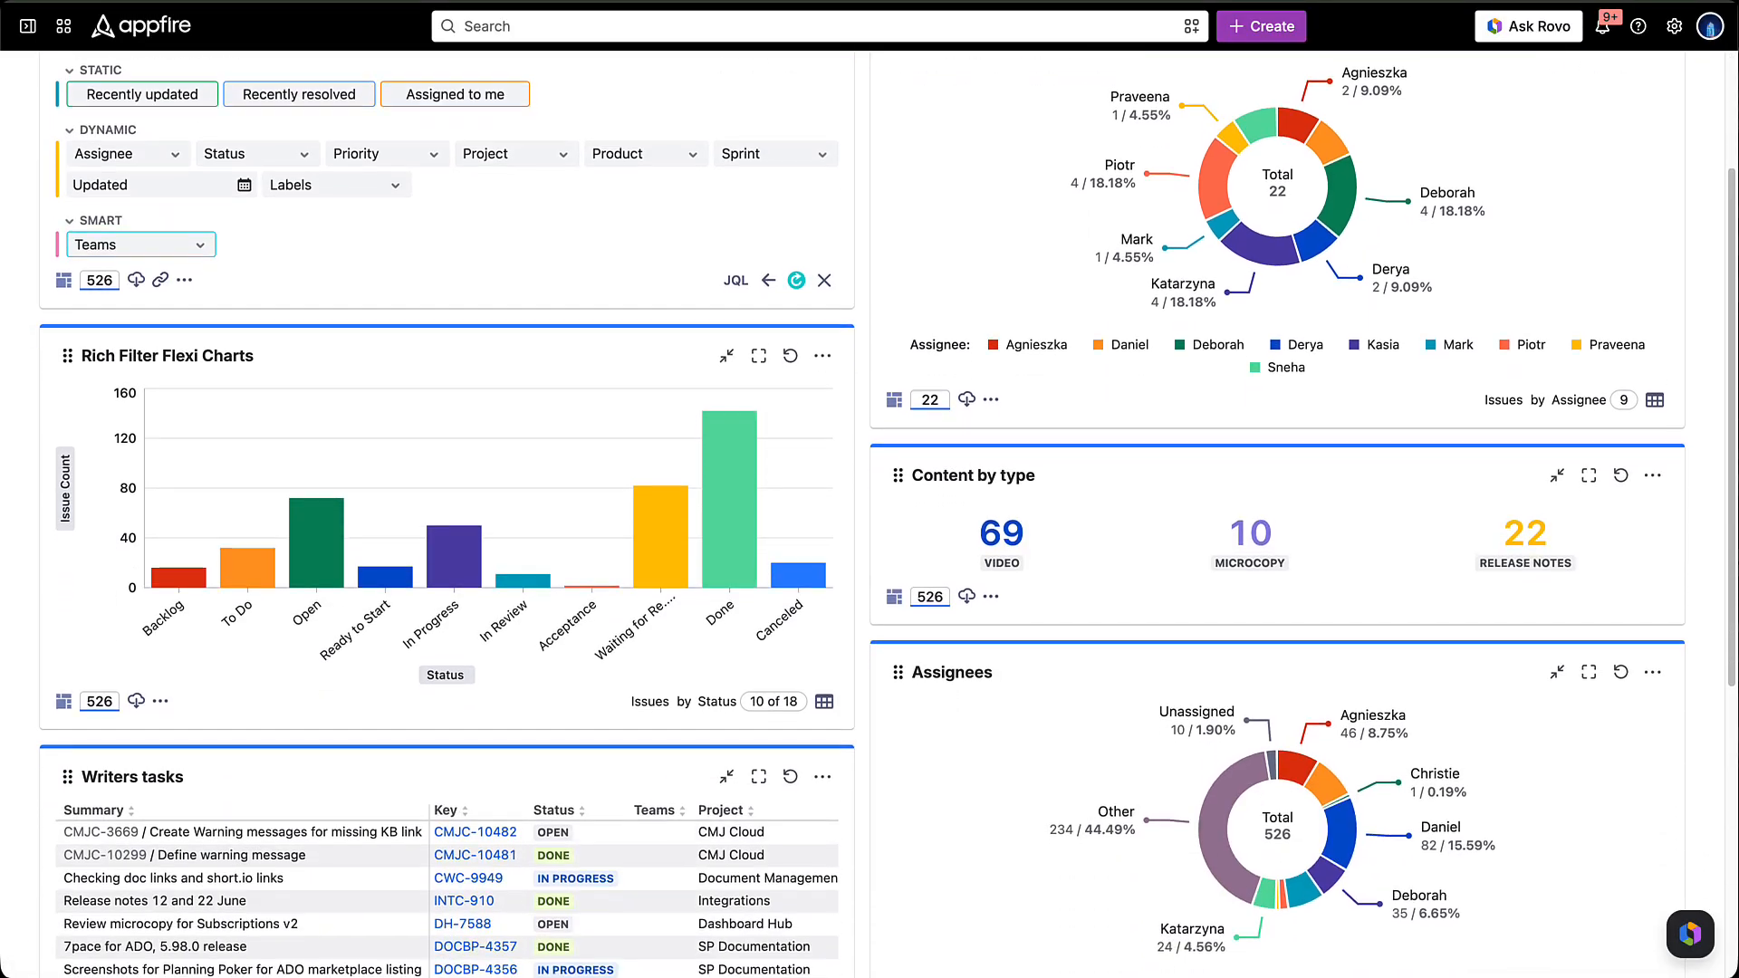
scroll(863, 514, "down", 2)
scroll(863, 514, "down", 3)
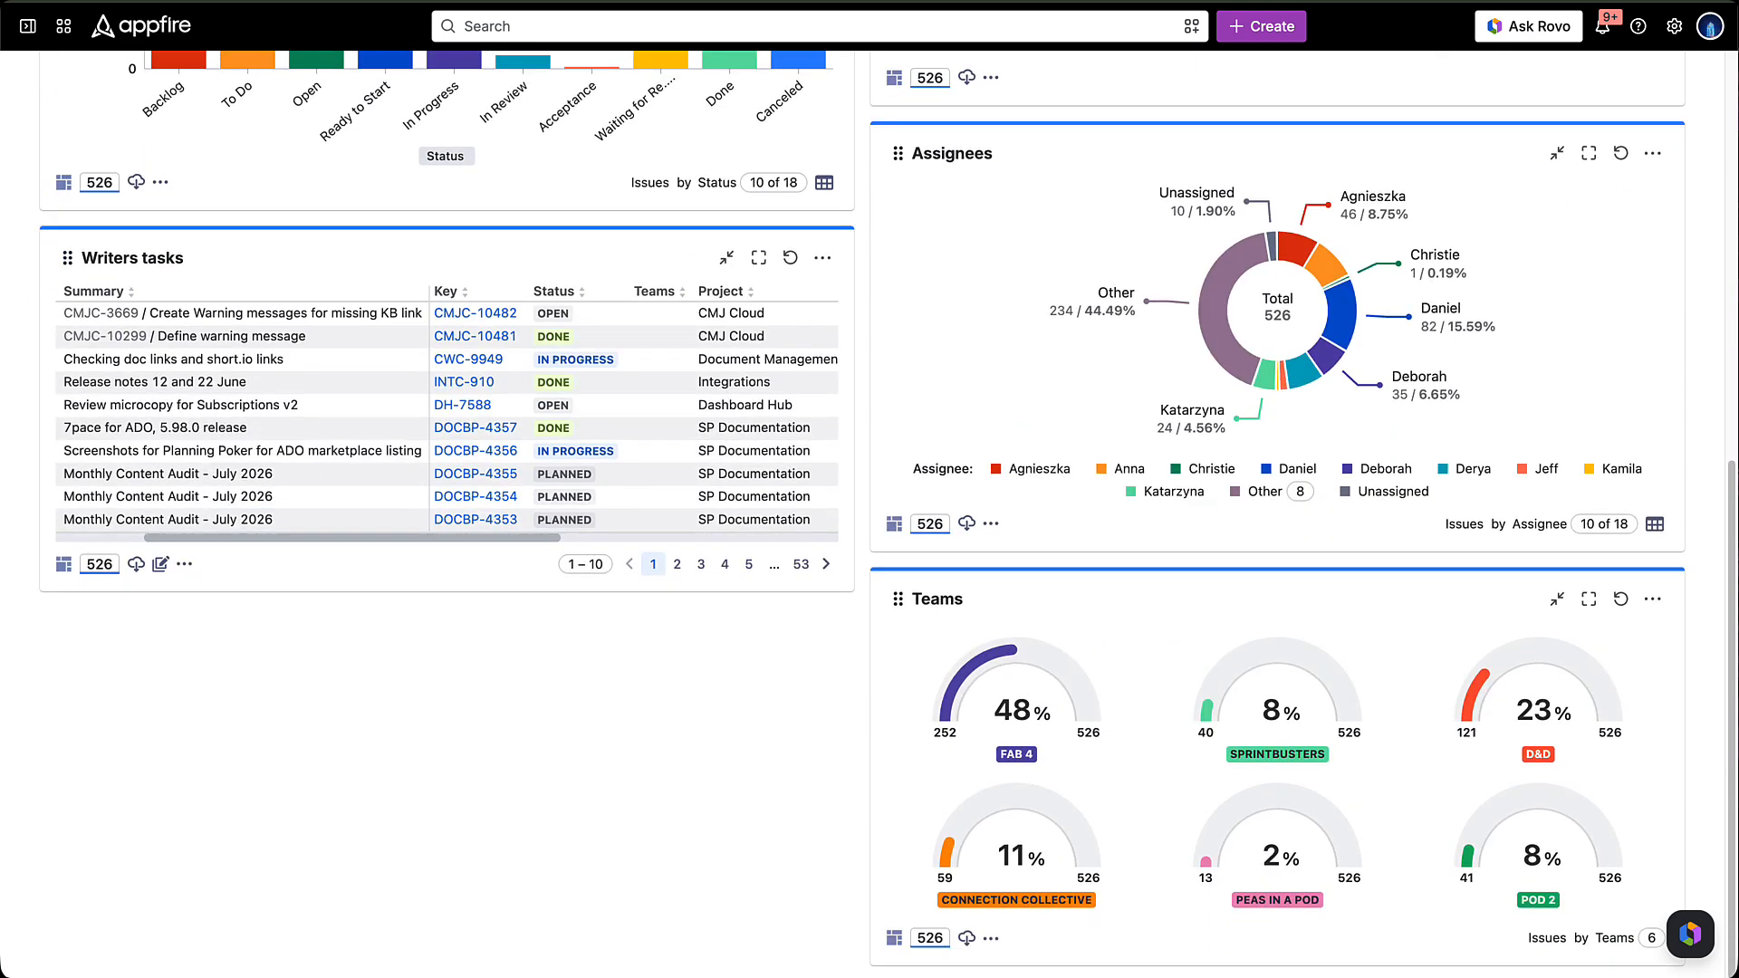
scroll(863, 515, "up", 7)
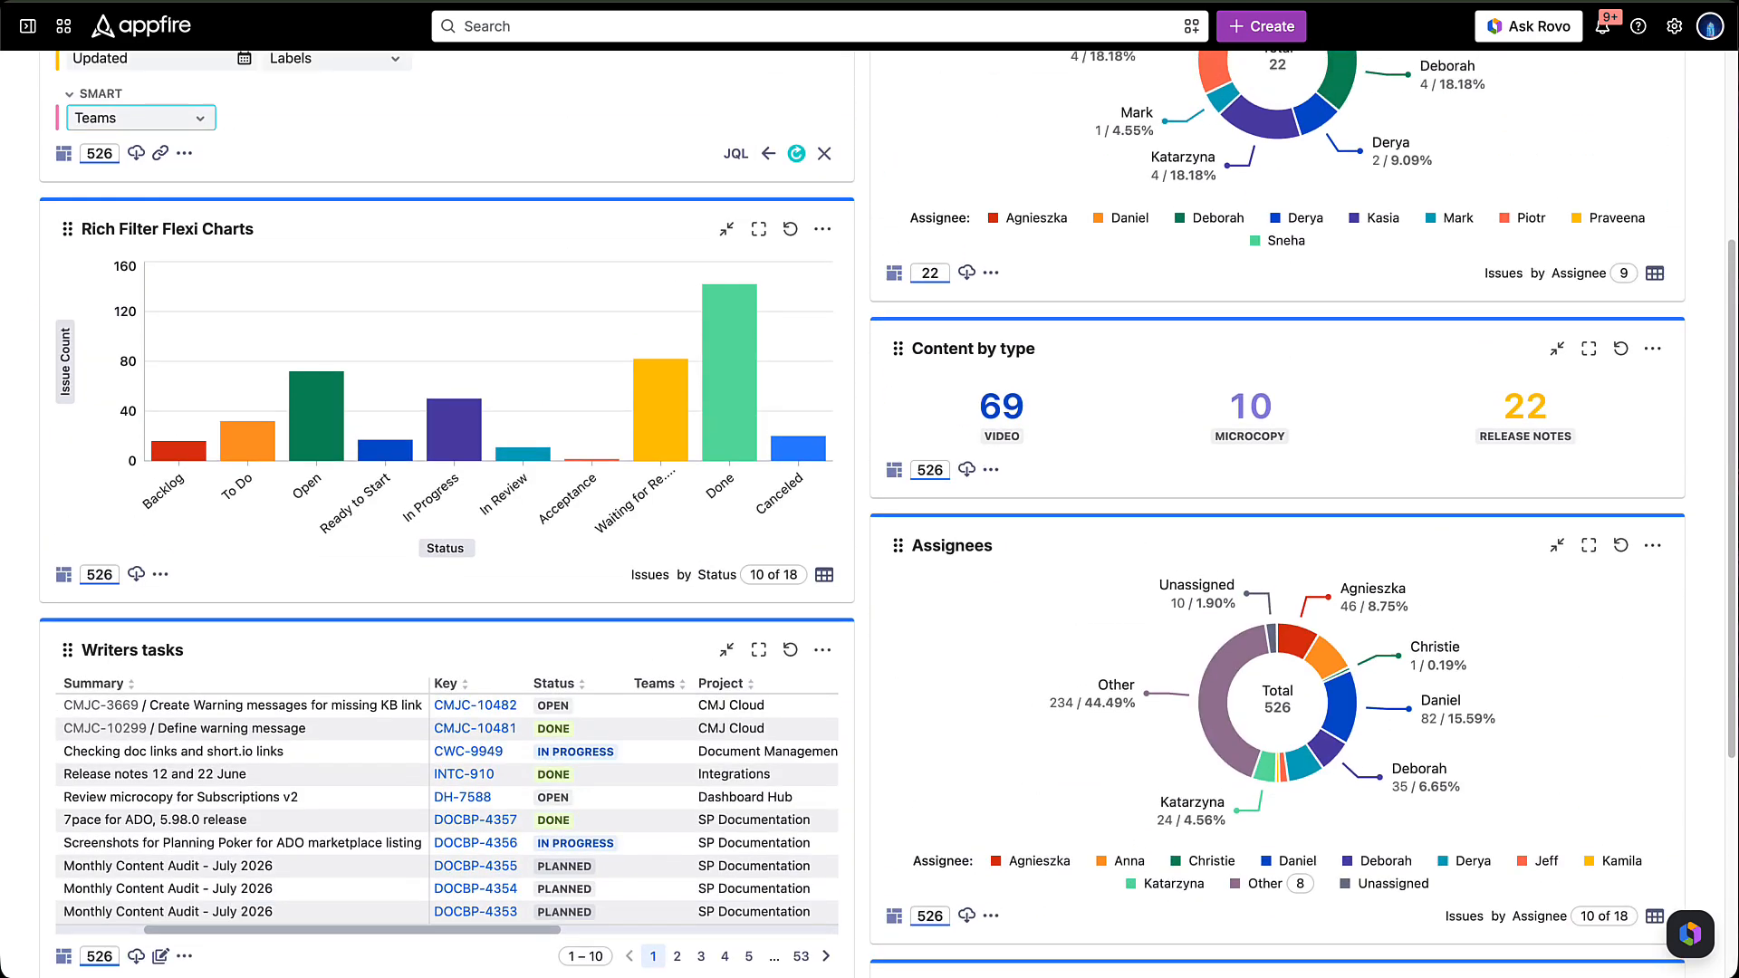